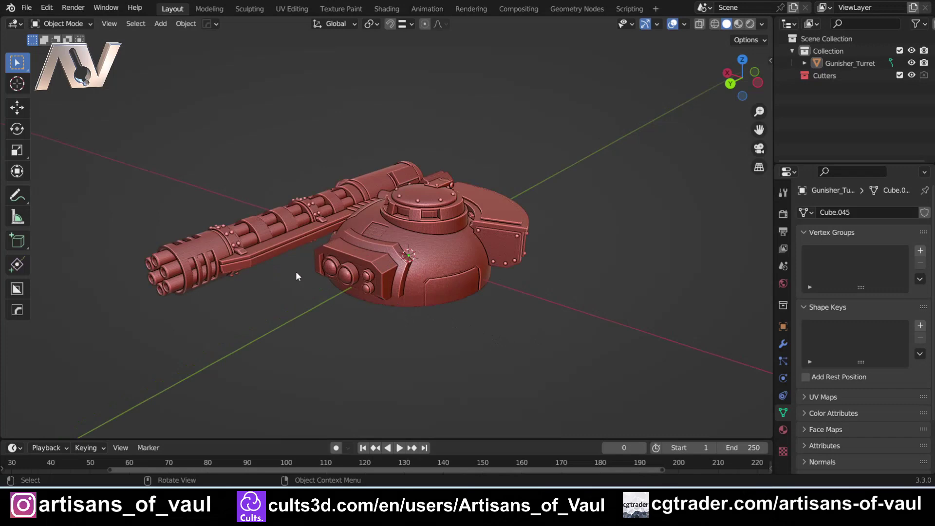
Step: Duplicate the Gunisher_Turret object, place the copy clear of the original along the X axis, and deselect it
{"action": "middle_click_drag", "start_coordinate": [296, 273], "coordinate": [489, 281]}
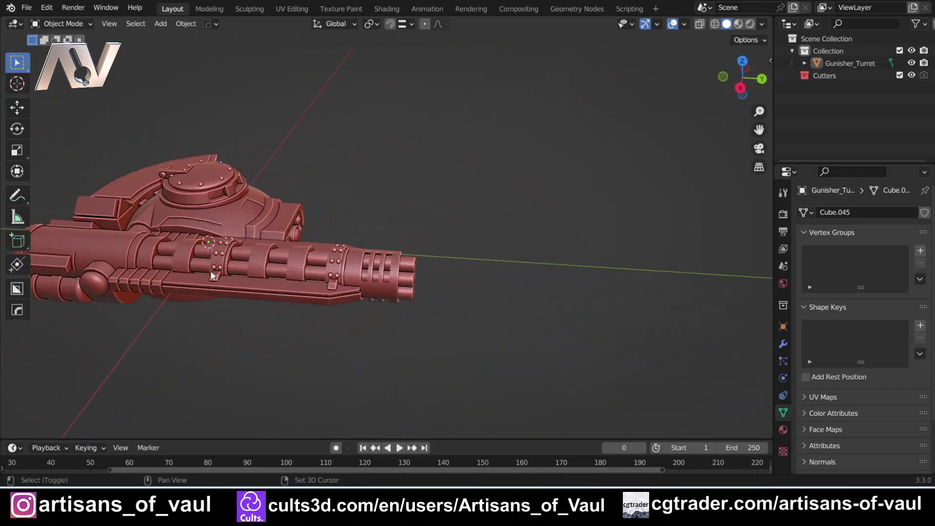
{"action": "middle_click_drag", "start_coordinate": [212, 276], "coordinate": [250, 244]}
{"action": "middle_click_drag", "start_coordinate": [502, 251], "coordinate": [437, 275]}
{"action": "scroll", "coordinate": [562, 255], "scroll_direction": "down", "scroll_amount": 2}
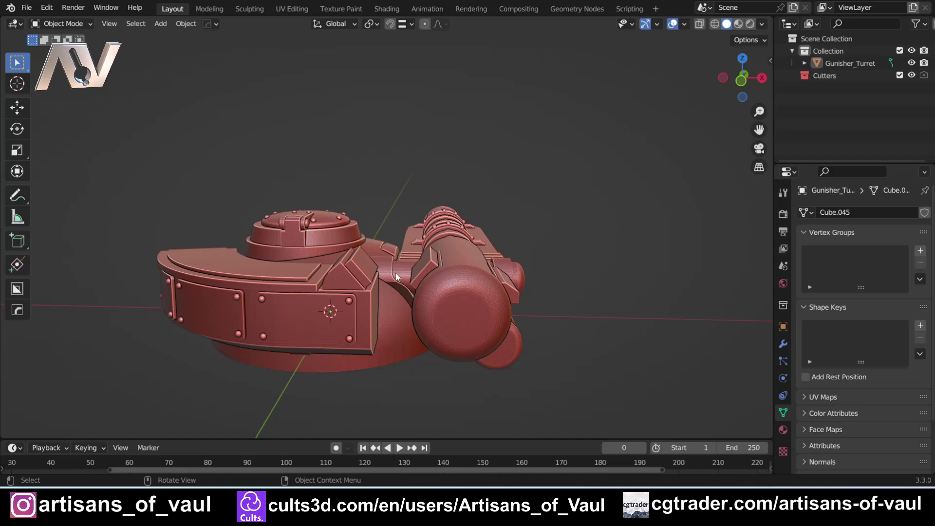
{"action": "middle_click_drag", "start_coordinate": [387, 285], "coordinate": [396, 306]}
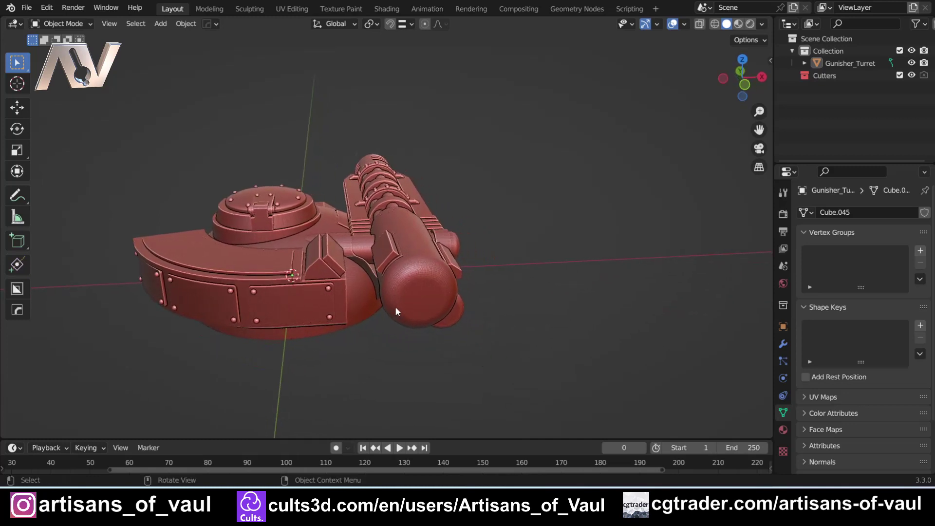
{"action": "scroll", "coordinate": [394, 306], "scroll_direction": "down", "scroll_amount": 4}
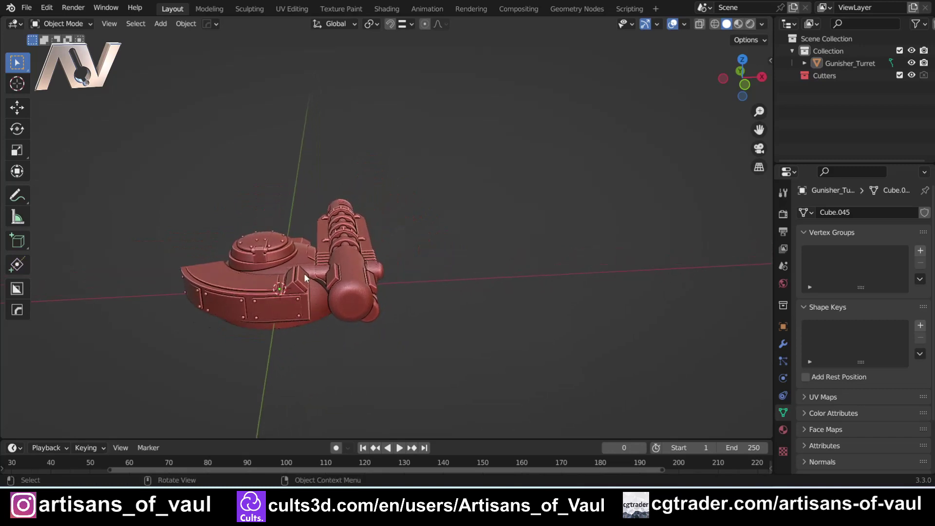
{"action": "left_click", "coordinate": [304, 274]}
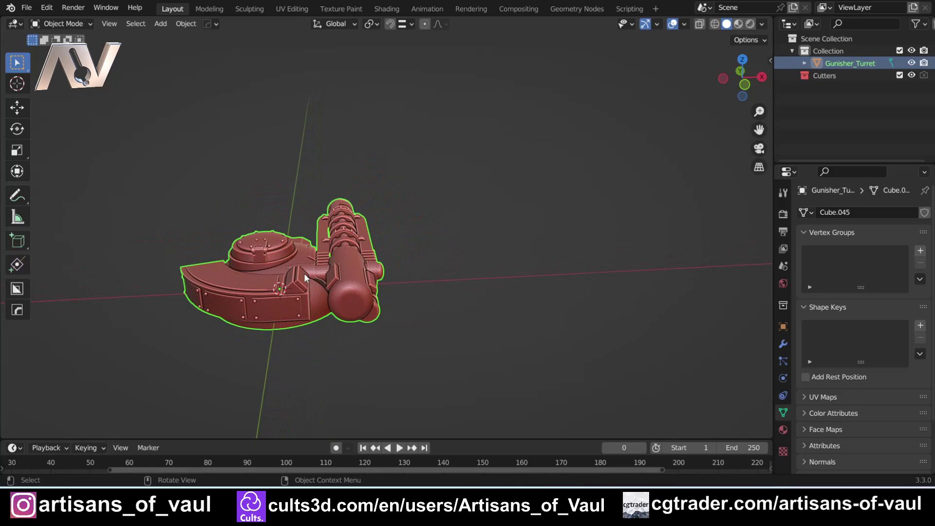
{"action": "key", "text": "shift+d"}
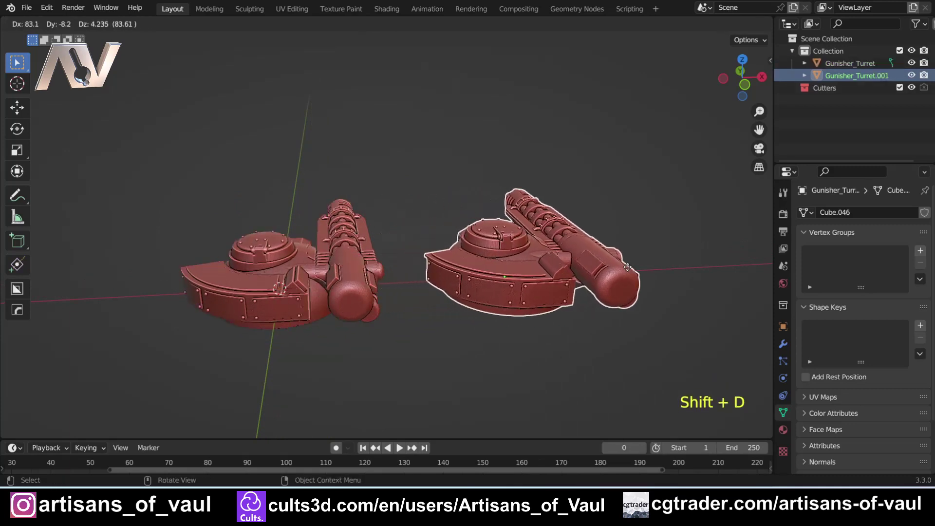
{"action": "key", "text": "x"}
{"action": "left_click", "coordinate": [692, 268]}
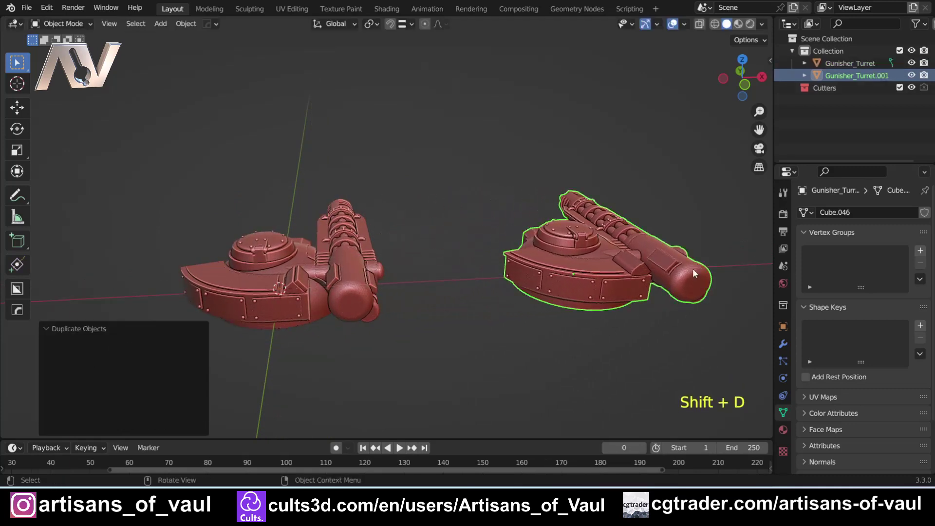
{"action": "left_click", "coordinate": [455, 210]}
Step: Look straight down on the original turret's rear, between the armour and the gun, and add a mesh plane
{"action": "middle_click_drag", "start_coordinate": [455, 210], "coordinate": [428, 200]}
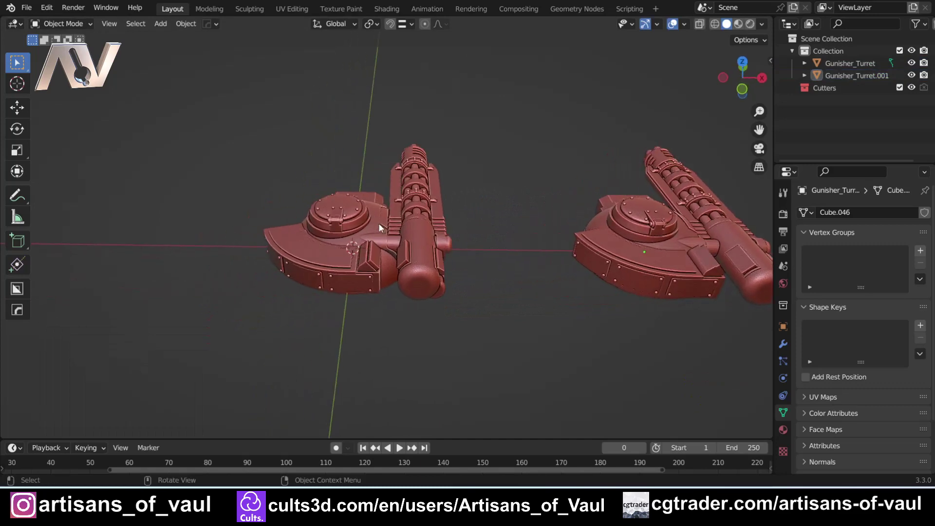
{"action": "scroll", "coordinate": [396, 241], "scroll_direction": "up", "scroll_amount": 5}
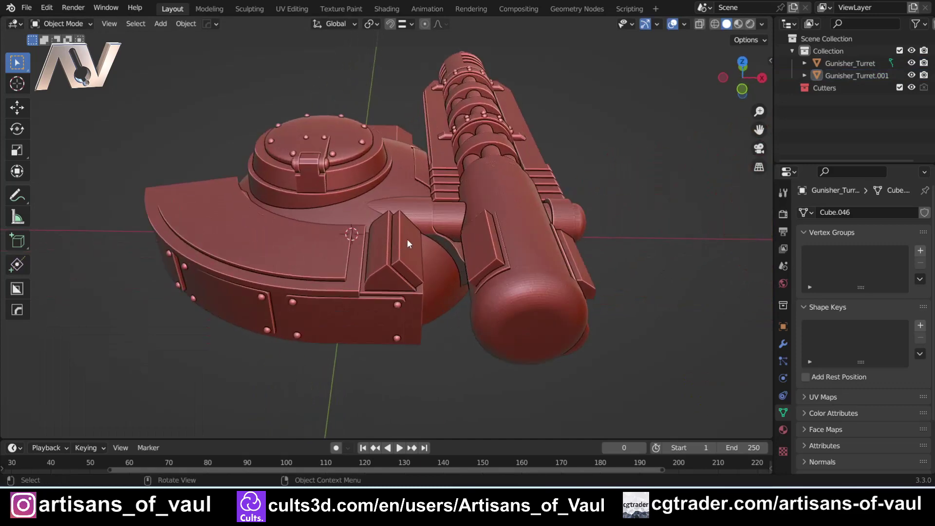
{"action": "middle_click_drag", "start_coordinate": [407, 239], "coordinate": [489, 205]}
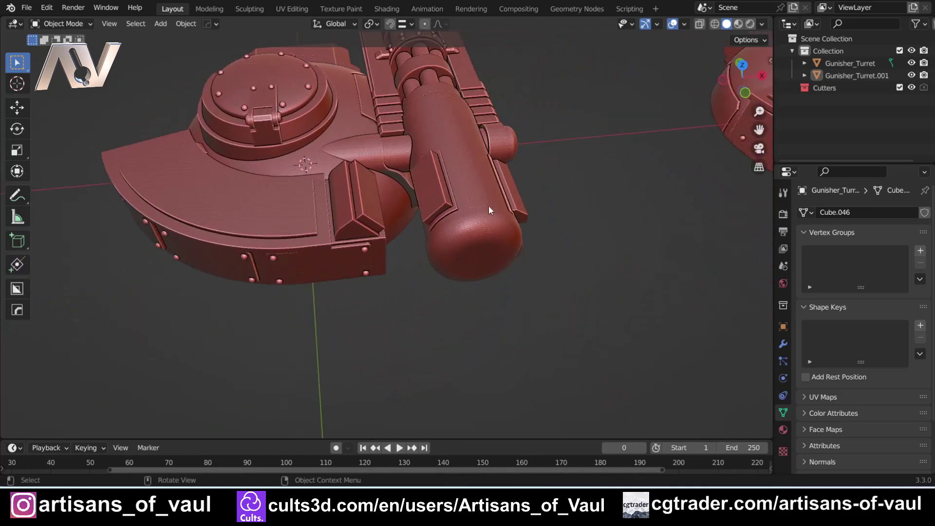
{"action": "middle_click_drag", "start_coordinate": [427, 205], "coordinate": [408, 266], "text": "shift"}
{"action": "scroll", "coordinate": [409, 267], "scroll_direction": "up", "scroll_amount": 2}
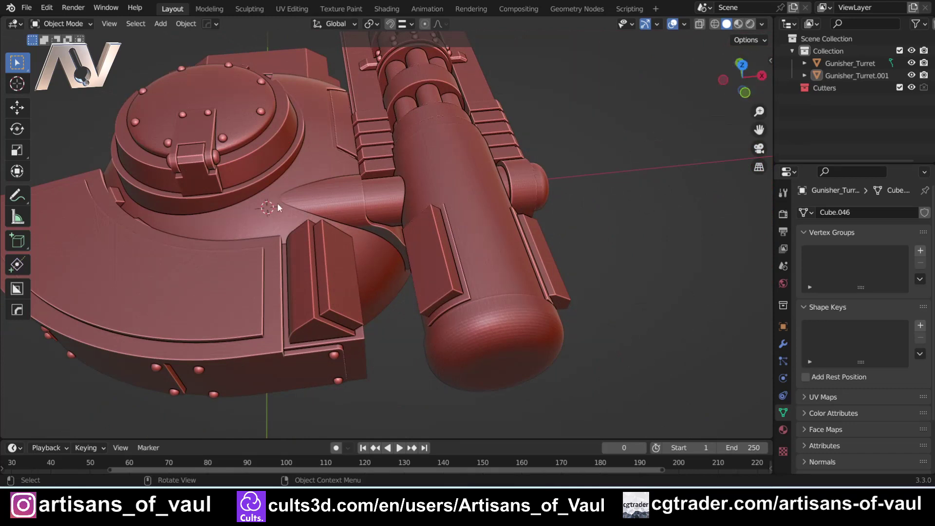
{"action": "left_click", "coordinate": [743, 65]}
{"action": "middle_click_drag", "start_coordinate": [430, 184], "coordinate": [423, 212], "text": "shift"}
{"action": "scroll", "coordinate": [423, 212], "scroll_direction": "down", "scroll_amount": 2}
{"action": "key", "text": "shift+a"}
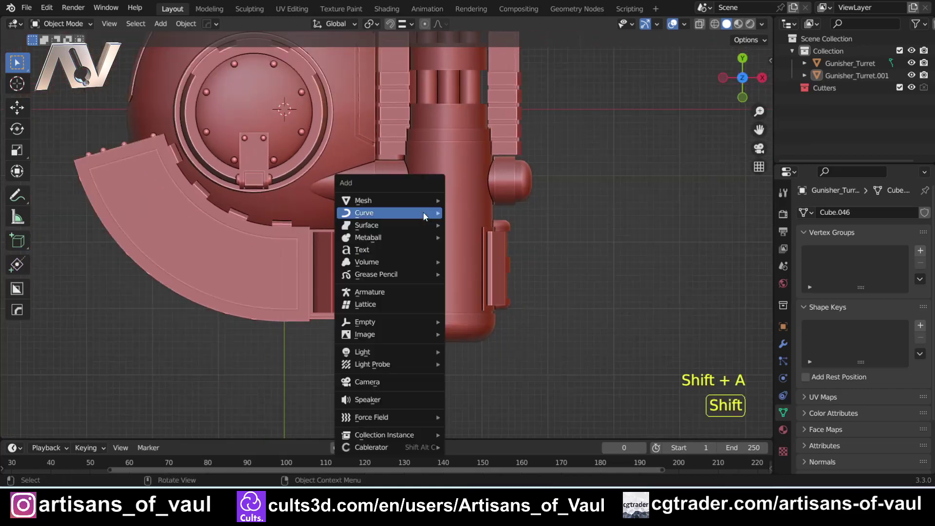
{"action": "mouse_move", "coordinate": [429, 204]}
{"action": "left_click", "coordinate": [487, 216]}
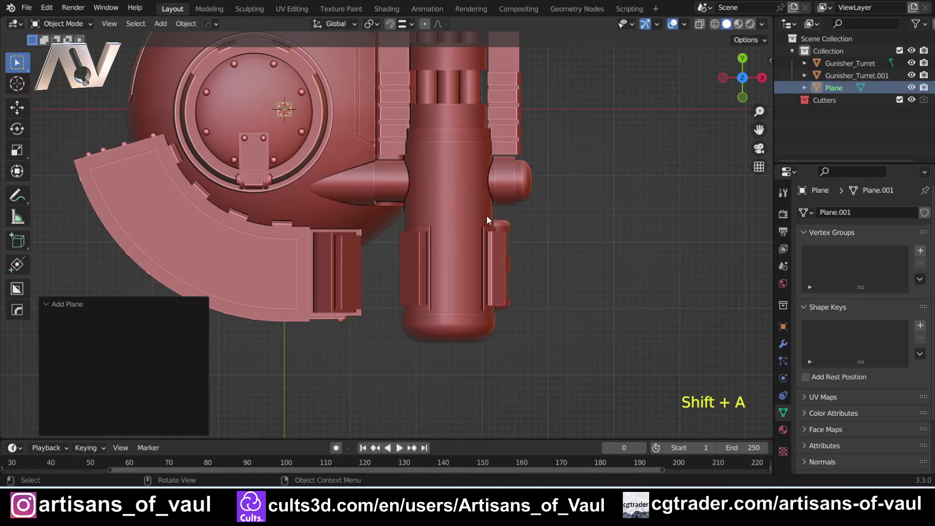
Step: Move the new plane about 14.6 in X and -24.7 in Y, into the gap between the rear armour and the gun
{"action": "scroll", "coordinate": [376, 181], "scroll_direction": "down", "scroll_amount": 1}
{"action": "middle_click_drag", "start_coordinate": [337, 167], "coordinate": [329, 184], "text": "shift"}
{"action": "key", "text": "g"}
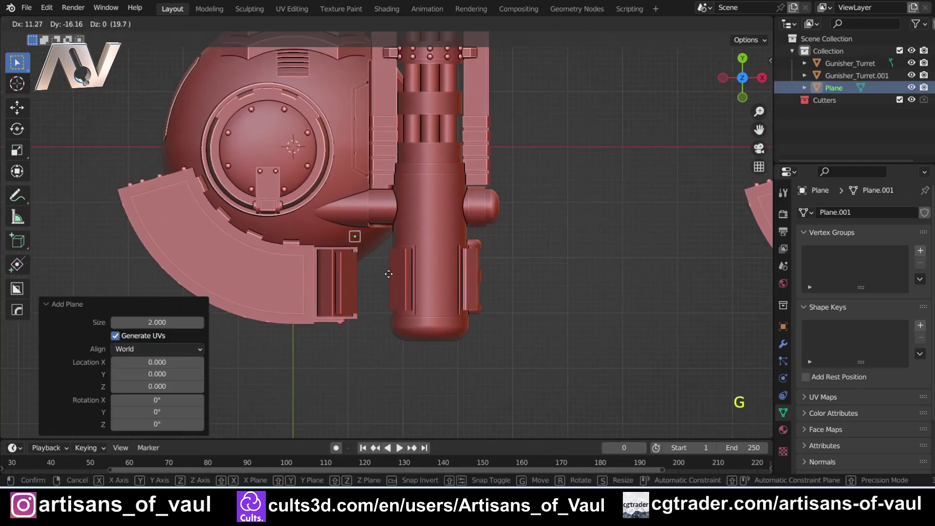
{"action": "left_click", "coordinate": [406, 321]}
Step: Stretch the plane into an upright rectangle, scaling it by about 4.28 along Y and 1.345 along X
{"action": "scroll", "coordinate": [396, 302], "scroll_direction": "up", "scroll_amount": 2}
{"action": "scroll", "coordinate": [396, 301], "scroll_direction": "up", "scroll_amount": 2}
{"action": "middle_click_drag", "start_coordinate": [395, 301], "coordinate": [413, 260], "text": "shift"}
{"action": "scroll", "coordinate": [399, 216], "scroll_direction": "up", "scroll_amount": 2}
{"action": "key", "text": "s"}
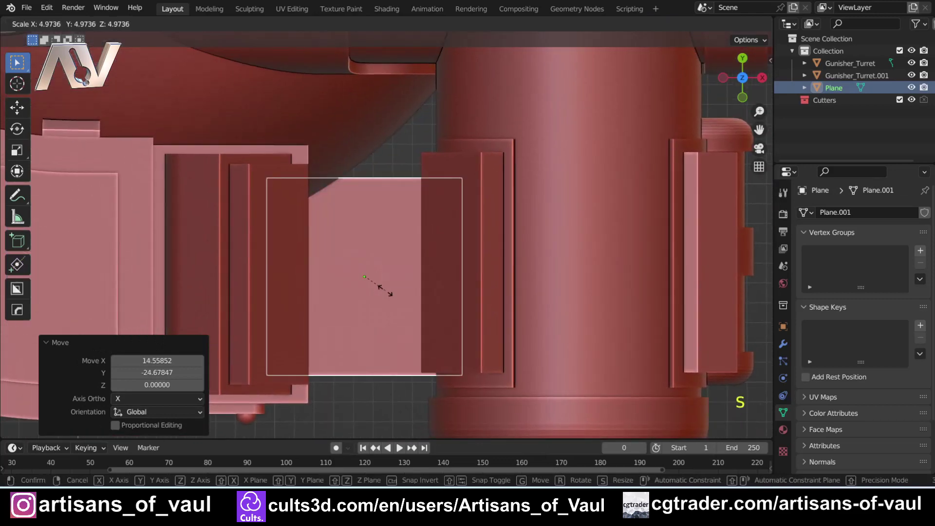
{"action": "key", "text": "x"}
{"action": "key", "text": "y"}
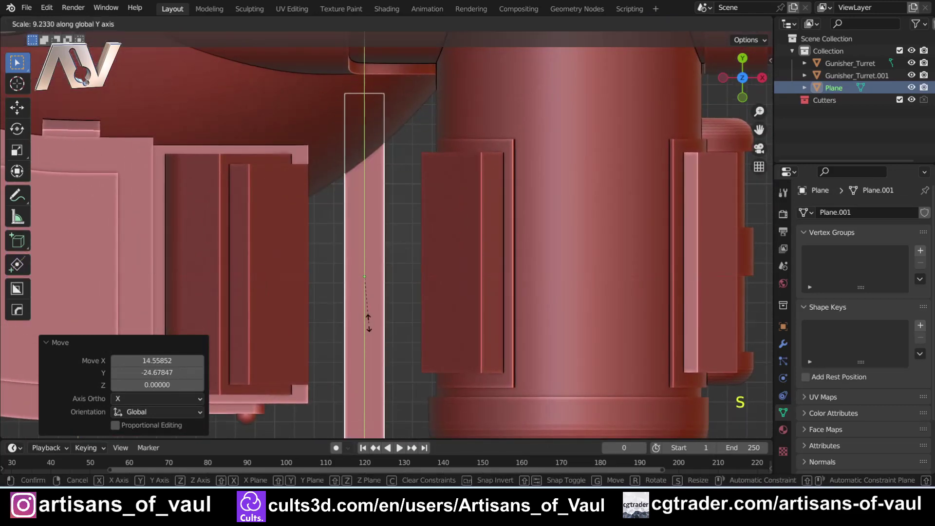
{"action": "left_click", "coordinate": [386, 288]}
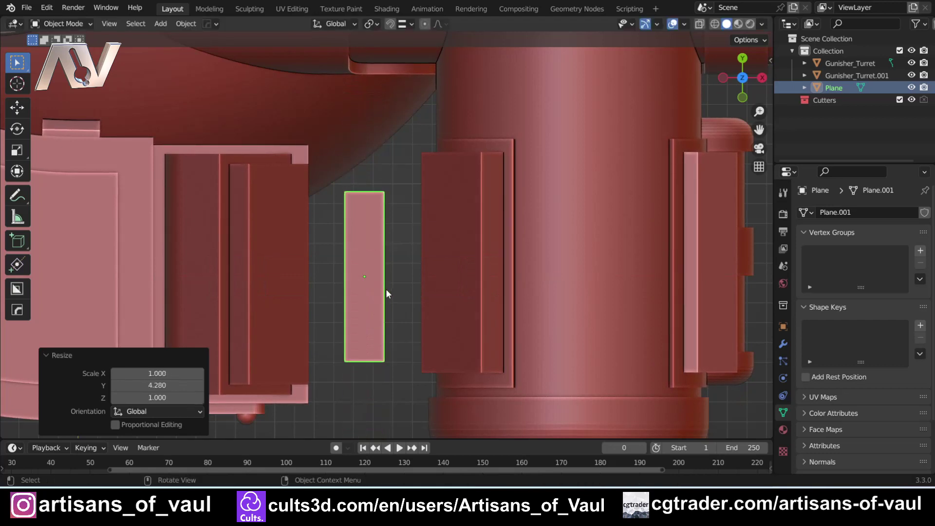
{"action": "key", "text": "s"}
{"action": "key", "text": "x"}
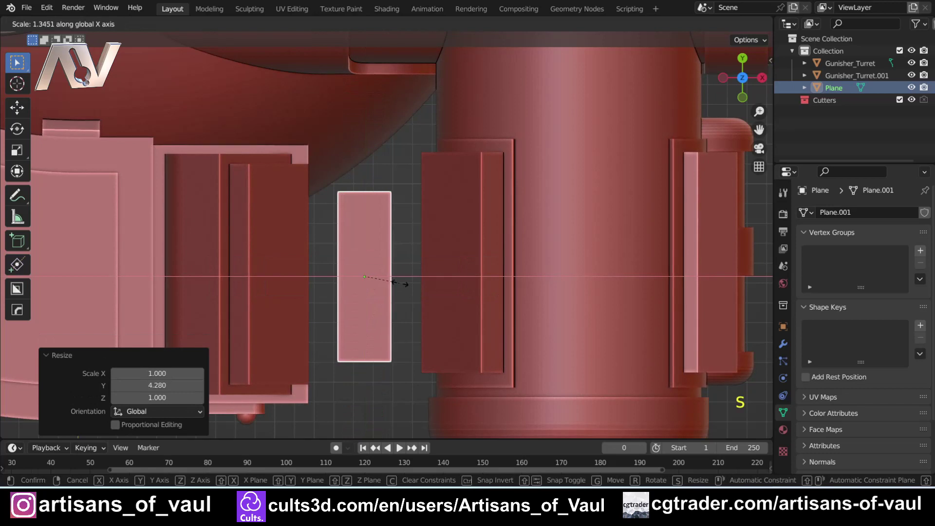
{"action": "left_click", "coordinate": [401, 288]}
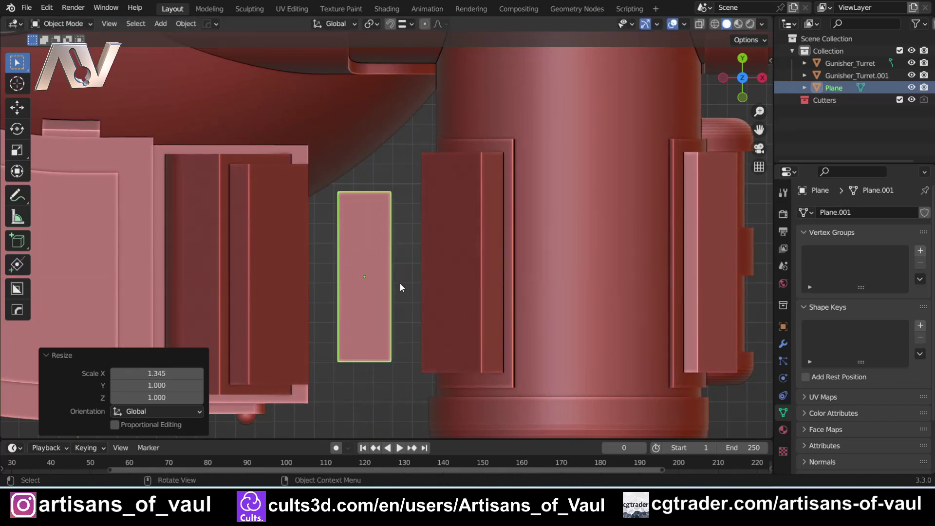
Step: Edit the plane's mesh and add two evenly spaced lengthwise loop cuts, leaving them unslid
{"action": "scroll", "coordinate": [335, 225], "scroll_direction": "up", "scroll_amount": 3}
{"action": "middle_click_drag", "start_coordinate": [350, 215], "coordinate": [363, 191], "text": "shift"}
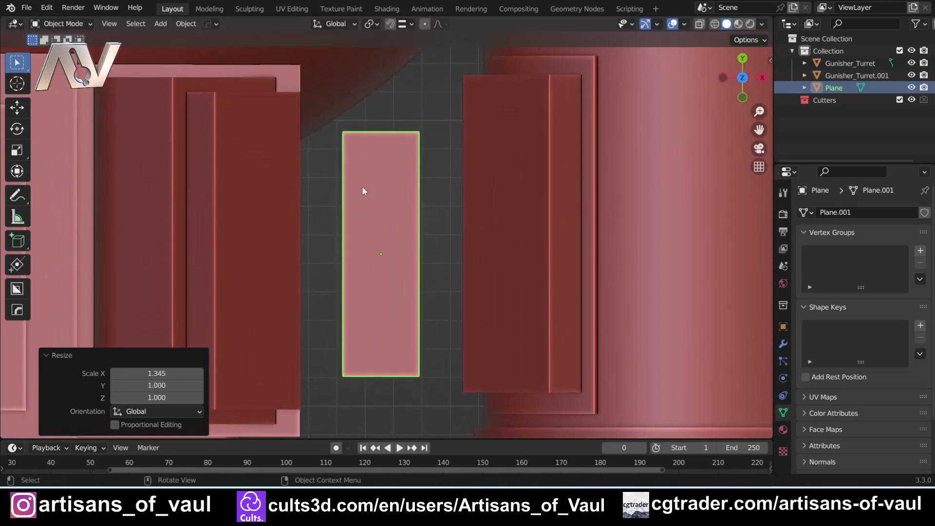
{"action": "key", "text": "Tab"}
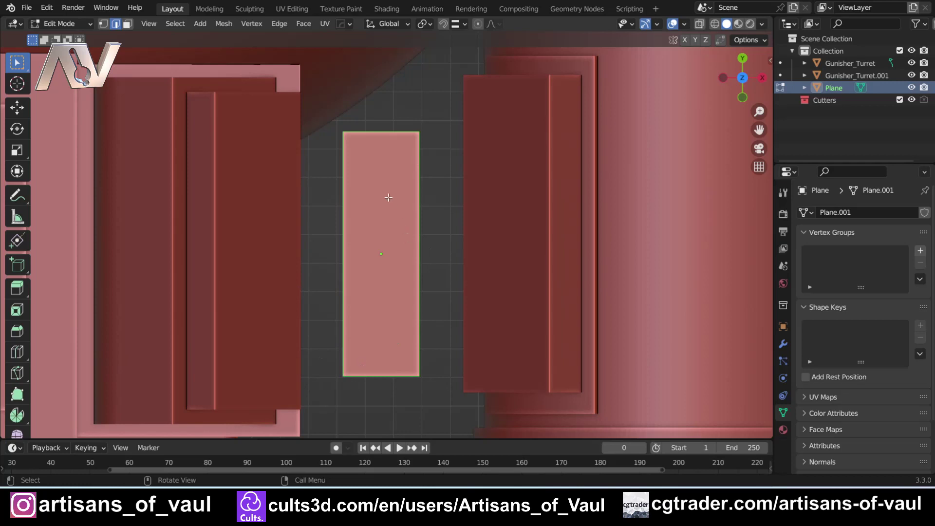
{"action": "key", "text": "ctrl+r"}
{"action": "scroll", "coordinate": [382, 139], "scroll_direction": "up", "scroll_amount": 1}
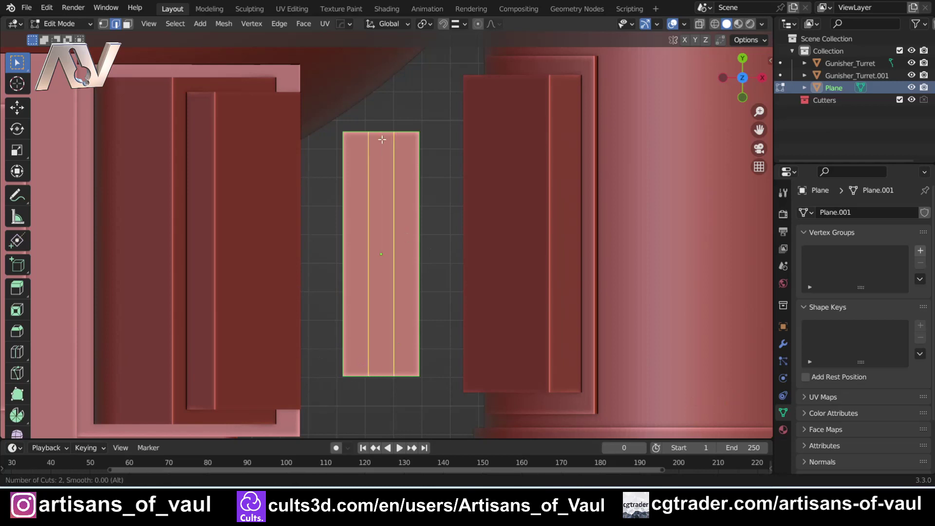
{"action": "left_click", "coordinate": [382, 139]}
{"action": "right_click", "coordinate": [381, 139]}
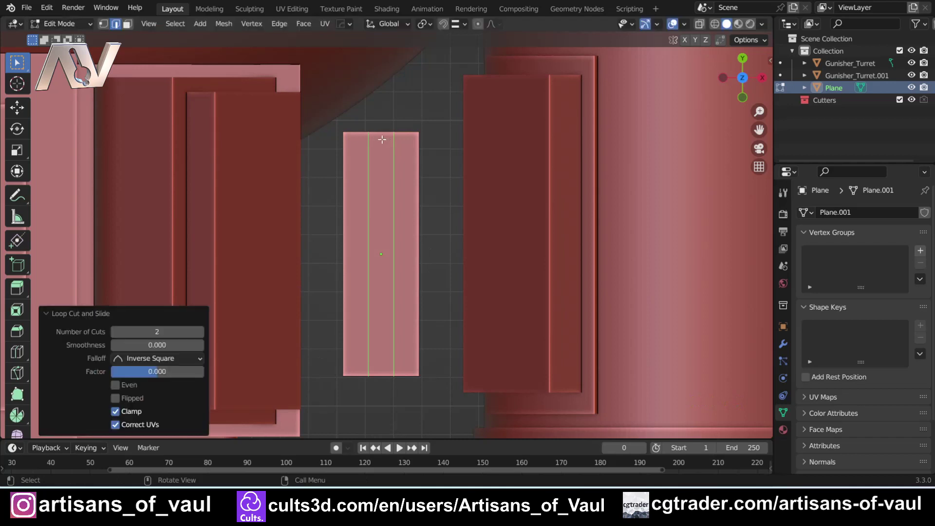
Step: Add one centred crosswise loop cut to the plane and bevel it with a width of about 0.657
{"action": "key", "text": "ctrl+r"}
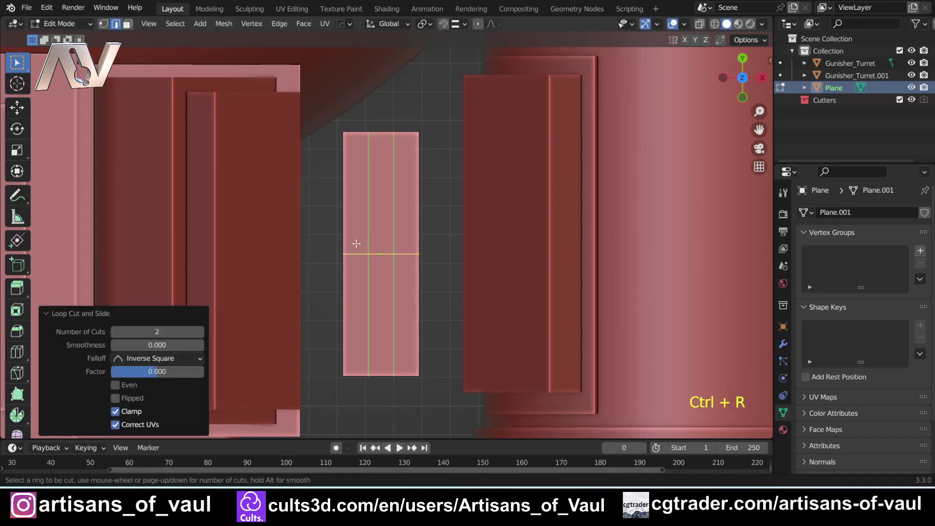
{"action": "left_click", "coordinate": [356, 243]}
{"action": "right_click", "coordinate": [356, 243]}
{"action": "key", "text": "ctrl+b"}
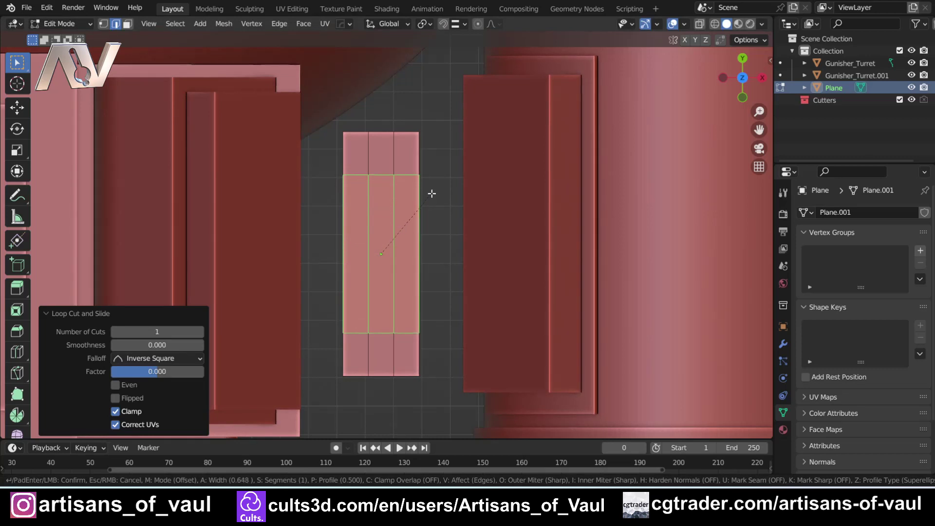
{"action": "left_click", "coordinate": [432, 193]}
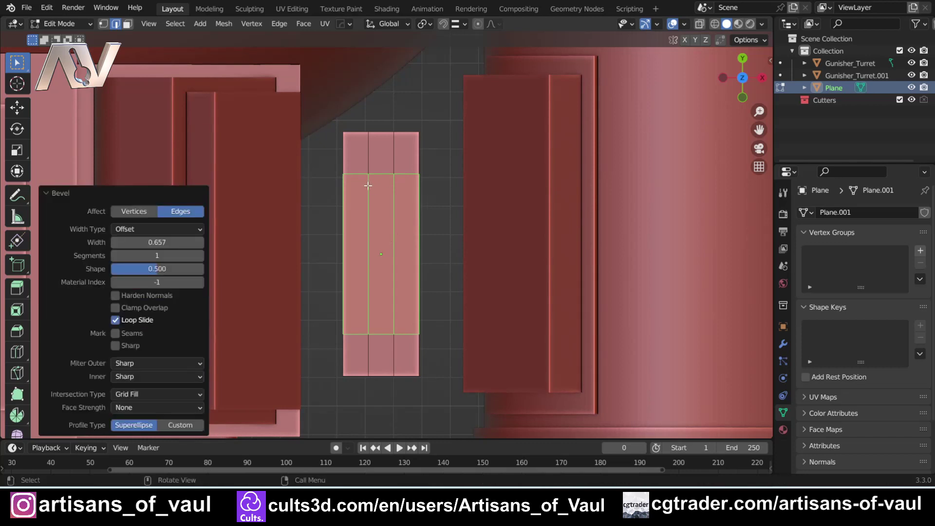
Step: Bevel both crosswise edge loops by about 0.131 and scale the resulting bands to about 0.8 along Y
{"action": "left_click", "coordinate": [355, 173], "text": "alt"}
{"action": "left_click", "coordinate": [365, 334], "text": "alt+shift"}
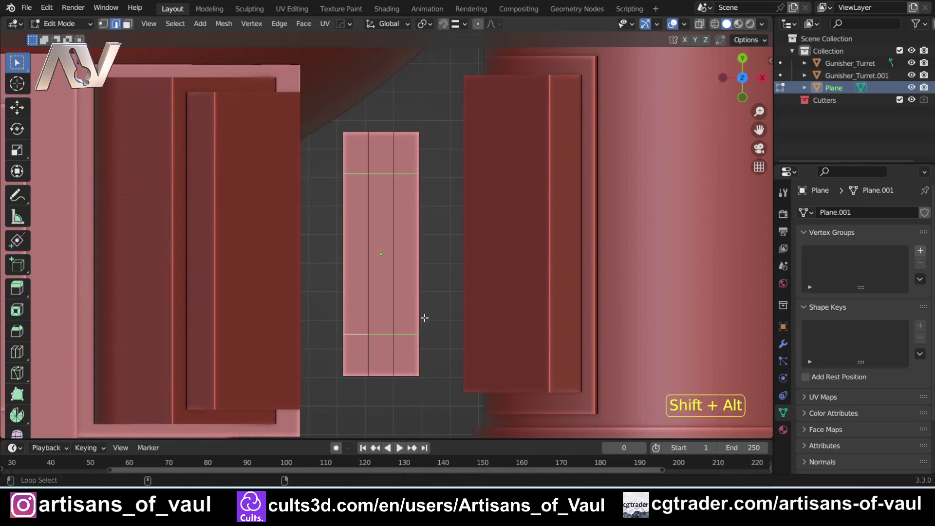
{"action": "key", "text": "ctrl+b"}
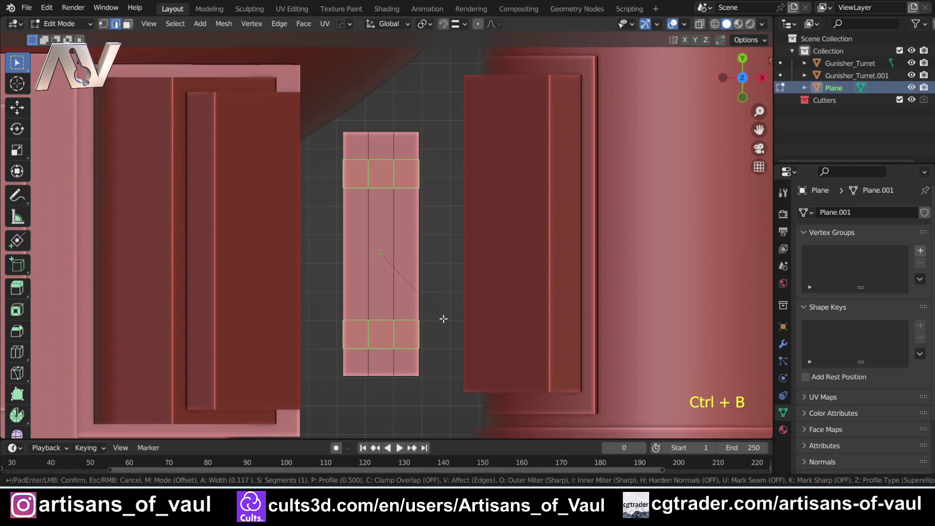
{"action": "left_click", "coordinate": [444, 319]}
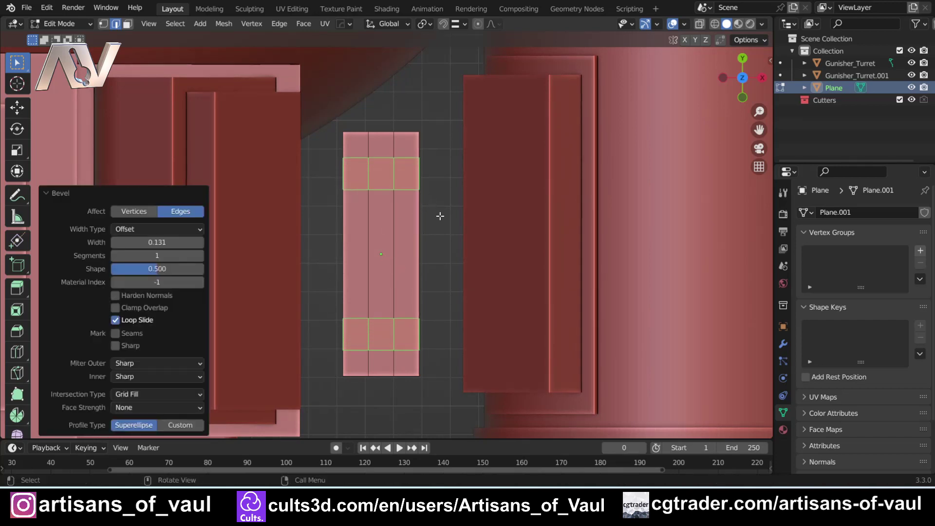
{"action": "key", "text": "s"}
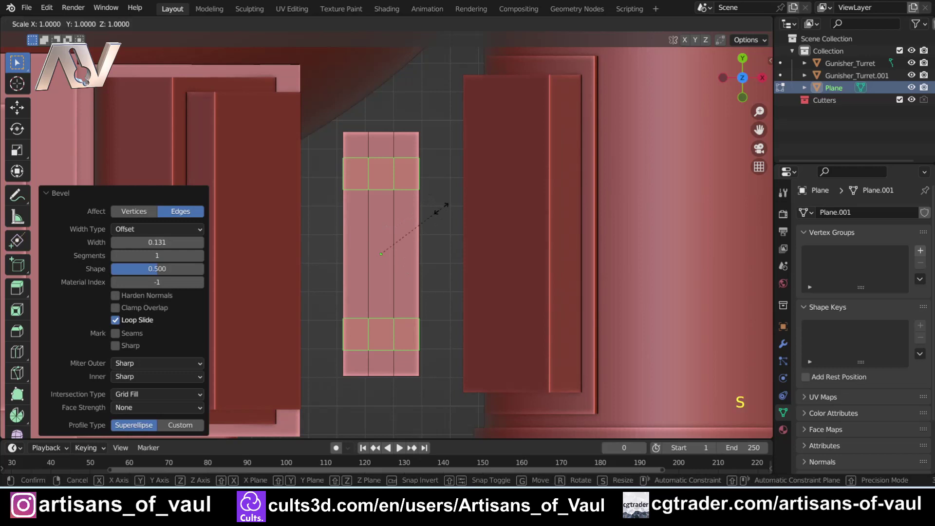
{"action": "key", "text": "y"}
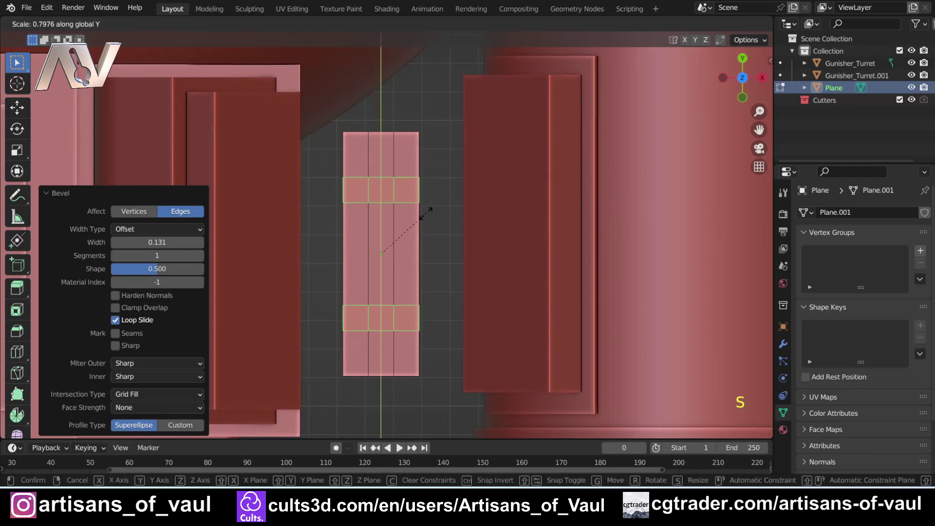
{"action": "left_click", "coordinate": [426, 214]}
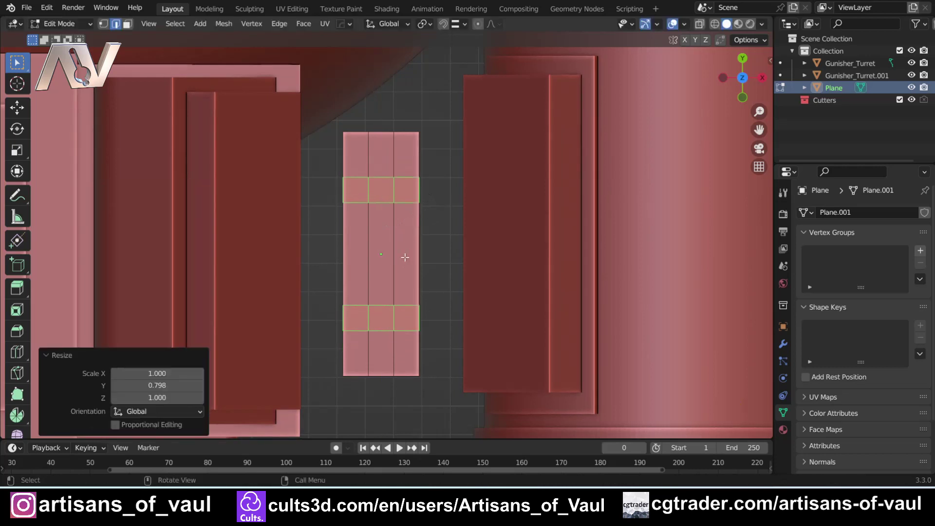
Step: Delete the four outer side edges of the two narrow bands to cut notches into both sides of the plane
{"action": "key", "text": "Tab"}
{"action": "left_click", "coordinate": [342, 318]}
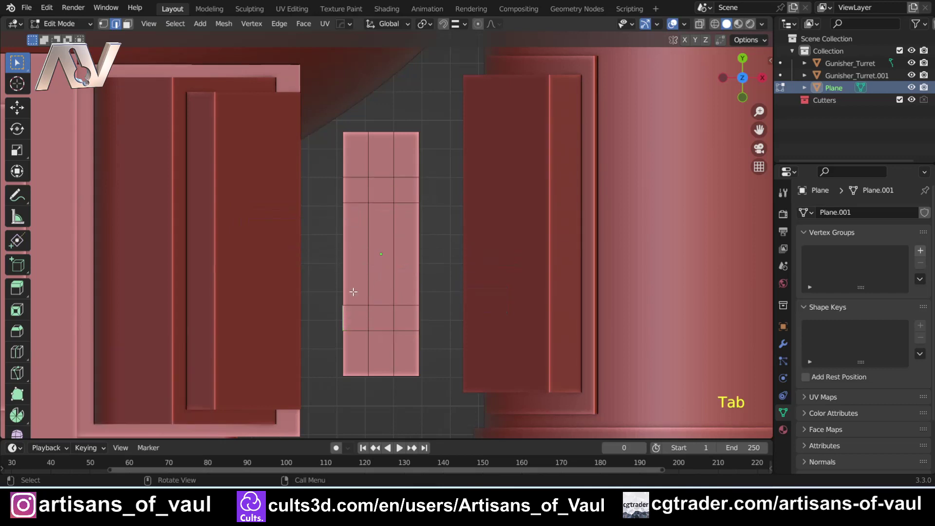
{"action": "left_click", "coordinate": [343, 189], "text": "shift"}
{"action": "left_click", "coordinate": [419, 187], "text": "shift"}
{"action": "left_click", "coordinate": [419, 315], "text": "shift"}
{"action": "key", "text": "x"}
{"action": "left_click", "coordinate": [417, 327]}
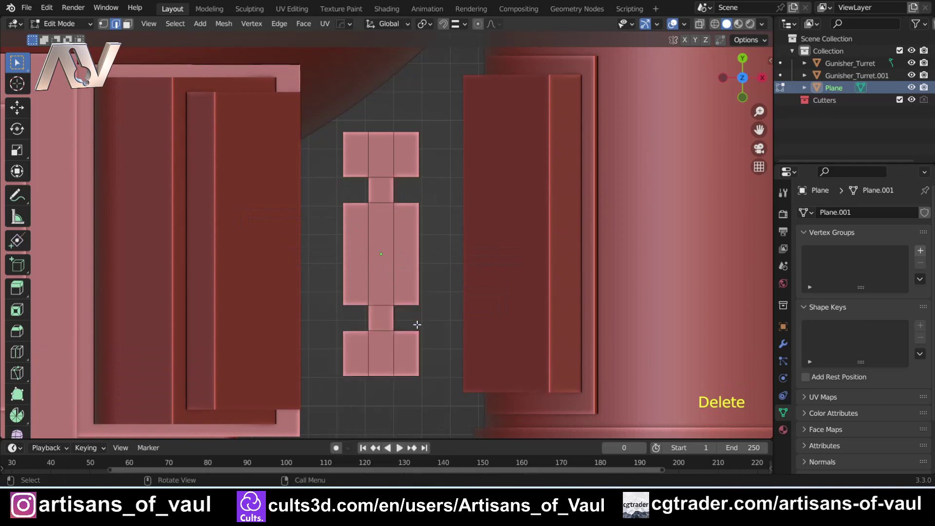
{"action": "scroll", "coordinate": [399, 267], "scroll_direction": "up", "scroll_amount": 1}
{"action": "scroll", "coordinate": [393, 270], "scroll_direction": "down", "scroll_amount": 2}
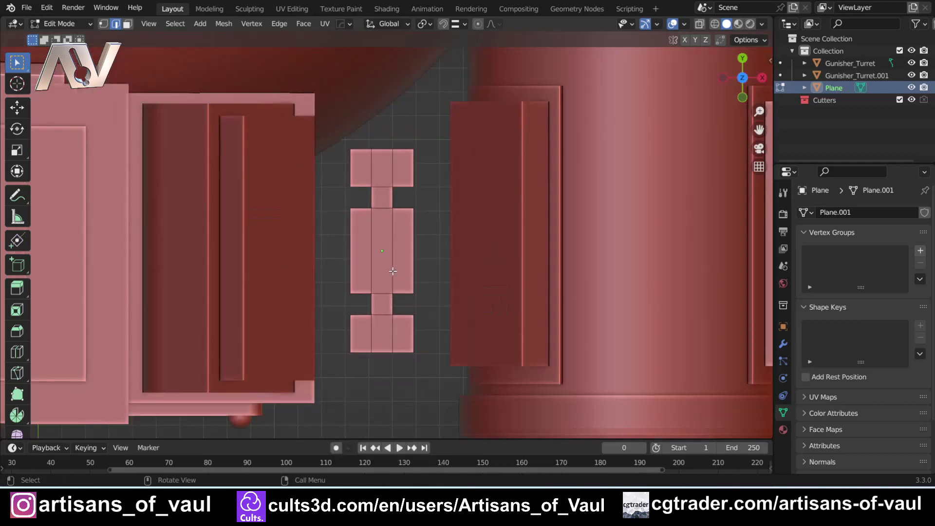
Step: Merge all of the plane's faces into a single notched face
{"action": "scroll", "coordinate": [393, 270], "scroll_direction": "up", "scroll_amount": 1}
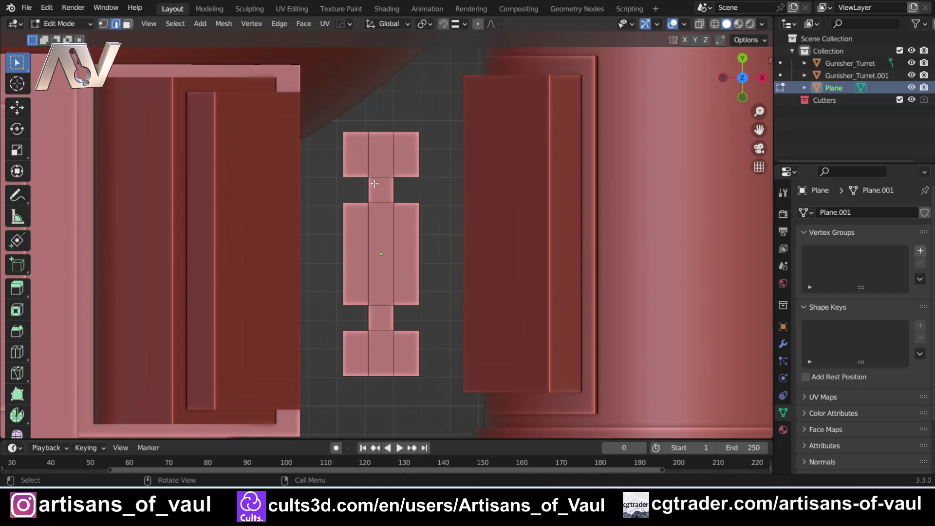
{"action": "key", "text": "Tab"}
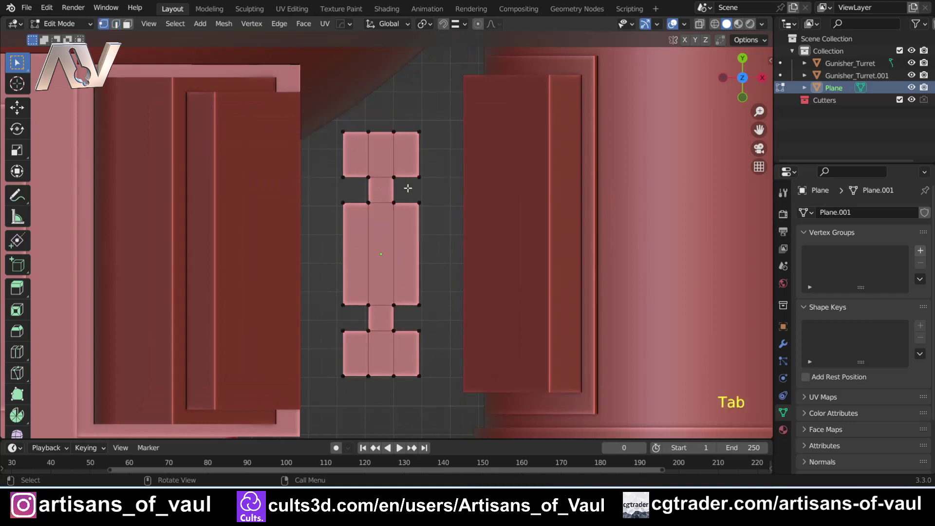
{"action": "key", "text": "a"}
{"action": "key", "text": "f"}
{"action": "scroll", "coordinate": [401, 195], "scroll_direction": "up", "scroll_amount": 1}
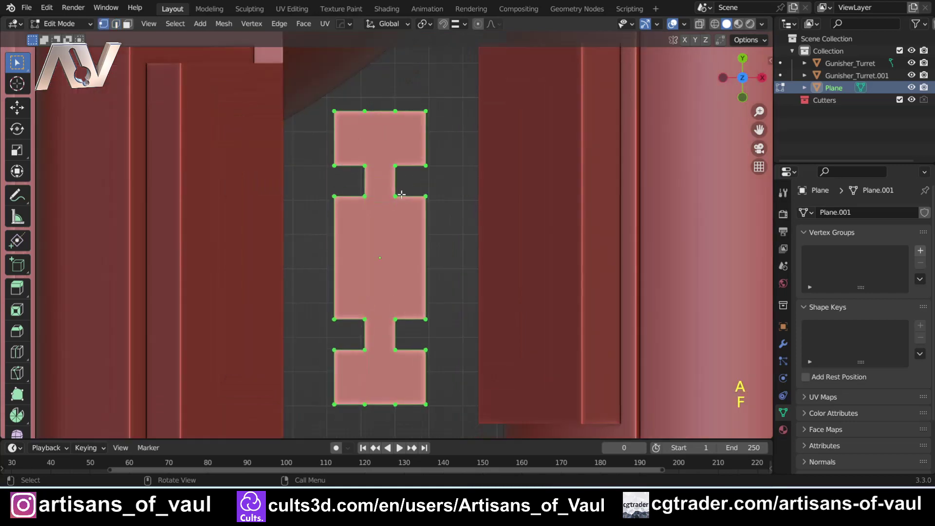
Step: Scale the inner corner vertices of all four notches by about 1.465 along X to make the notches shallower
{"action": "left_click_drag", "start_coordinate": [352, 152], "coordinate": [414, 353]}
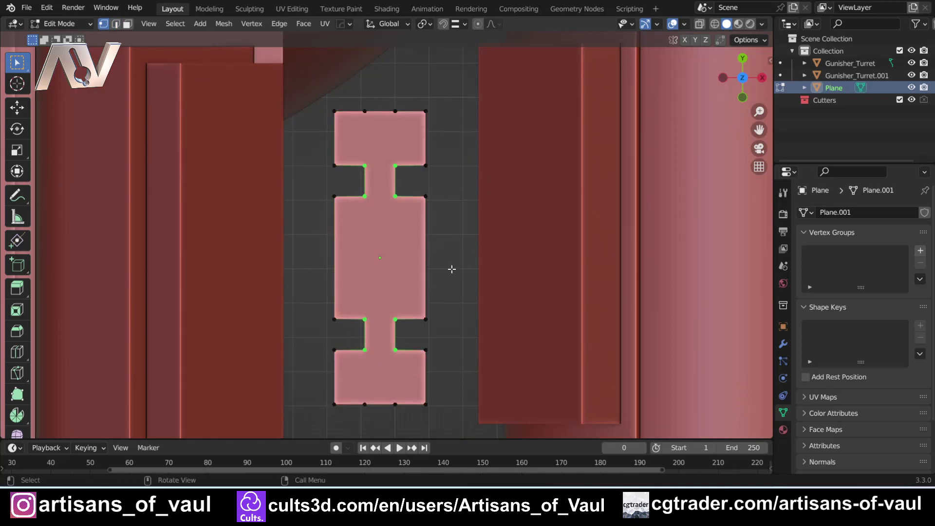
{"action": "key", "text": "s"}
{"action": "key", "text": "x"}
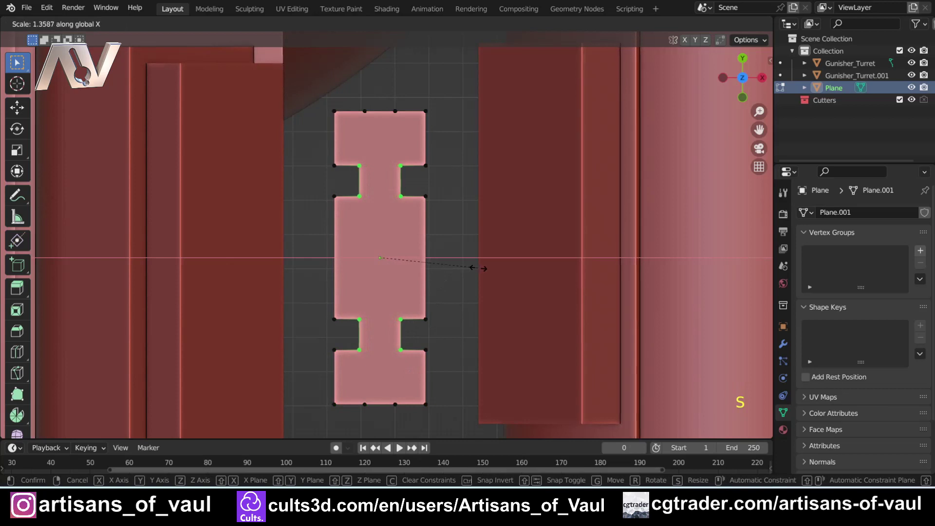
{"action": "left_click", "coordinate": [485, 267]}
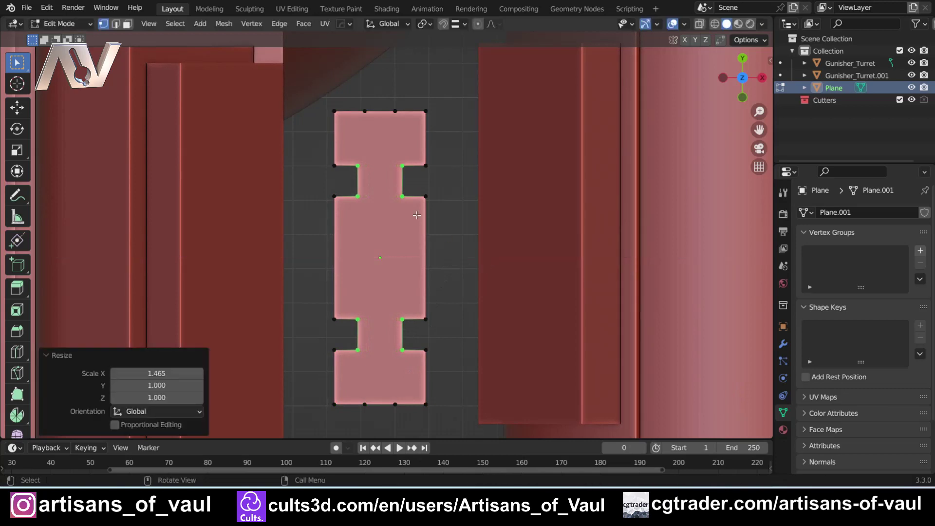
{"action": "scroll", "coordinate": [417, 215], "scroll_direction": "down", "scroll_amount": 3}
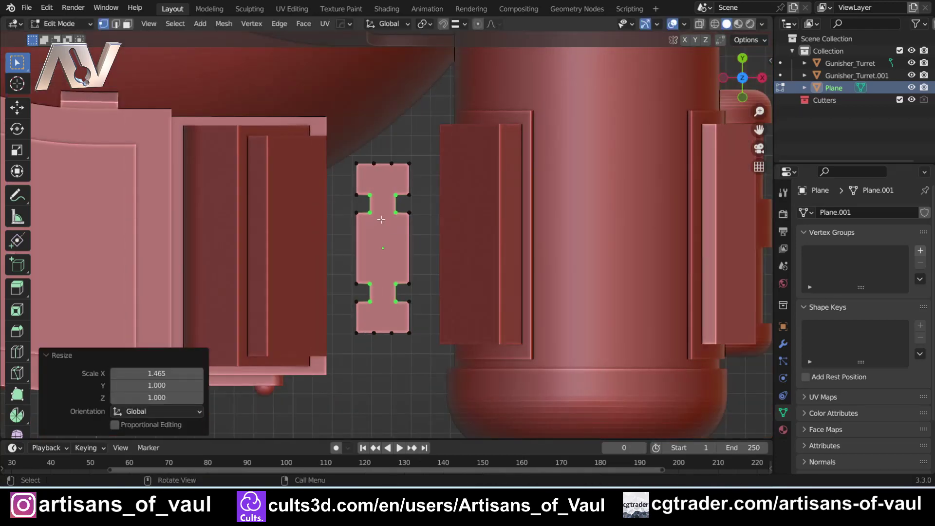
Step: Return to Object Mode and move the notched plane about -19.2 along Y, clear of the turret
{"action": "key", "text": "Tab"}
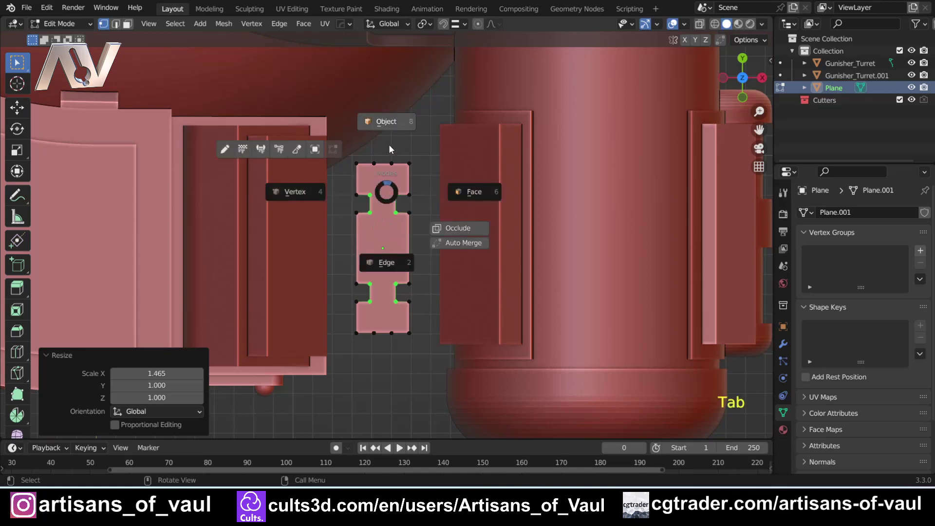
{"action": "middle_click_drag", "start_coordinate": [389, 144], "coordinate": [396, 185]}
{"action": "scroll", "coordinate": [417, 326], "scroll_direction": "down", "scroll_amount": 4}
{"action": "key", "text": "g"}
{"action": "key", "text": "y"}
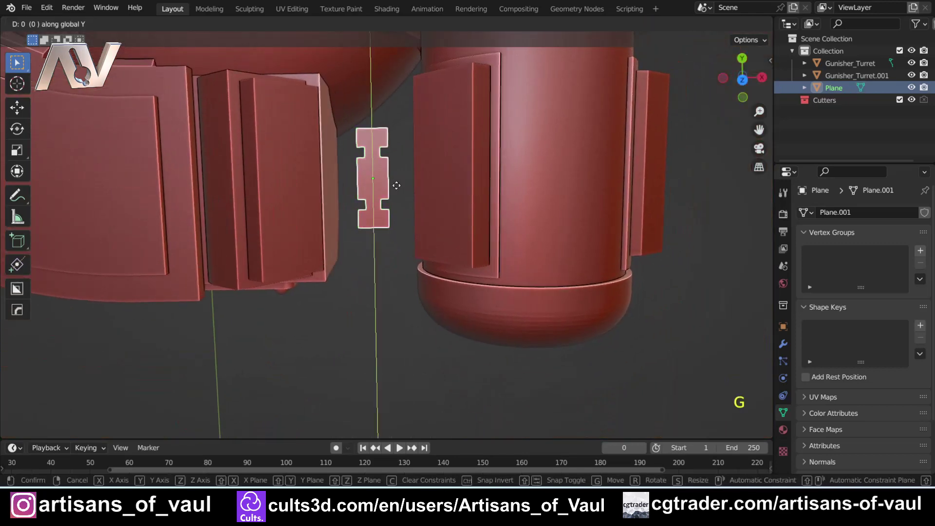
{"action": "left_click", "coordinate": [400, 389]}
{"action": "middle_click_drag", "start_coordinate": [399, 389], "coordinate": [376, 191]}
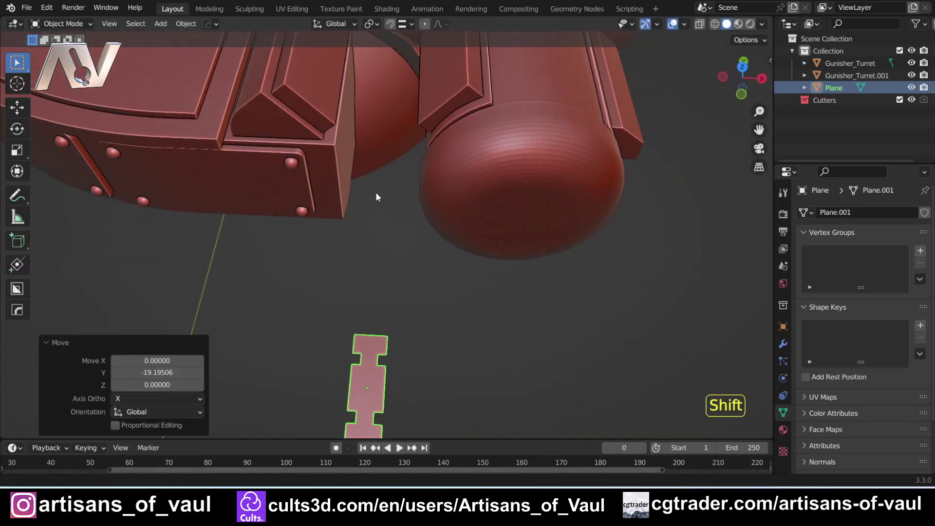
{"action": "scroll", "coordinate": [378, 195], "scroll_direction": "down", "scroll_amount": 3}
{"action": "middle_click_drag", "start_coordinate": [385, 246], "coordinate": [384, 227]}
{"action": "scroll", "coordinate": [384, 226], "scroll_direction": "up", "scroll_amount": 2}
{"action": "middle_click_drag", "start_coordinate": [384, 227], "coordinate": [371, 262], "text": "shift"}
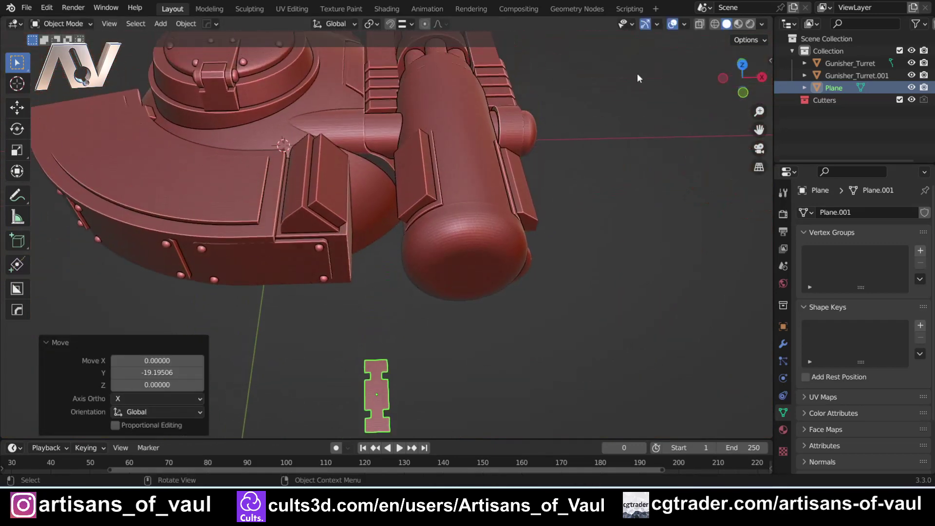
Step: Add a Bezier curve and, viewed along Y, move it about 14.67 in X and 18.25 in Z, above the armour-gun gap
{"action": "left_click", "coordinate": [743, 93]}
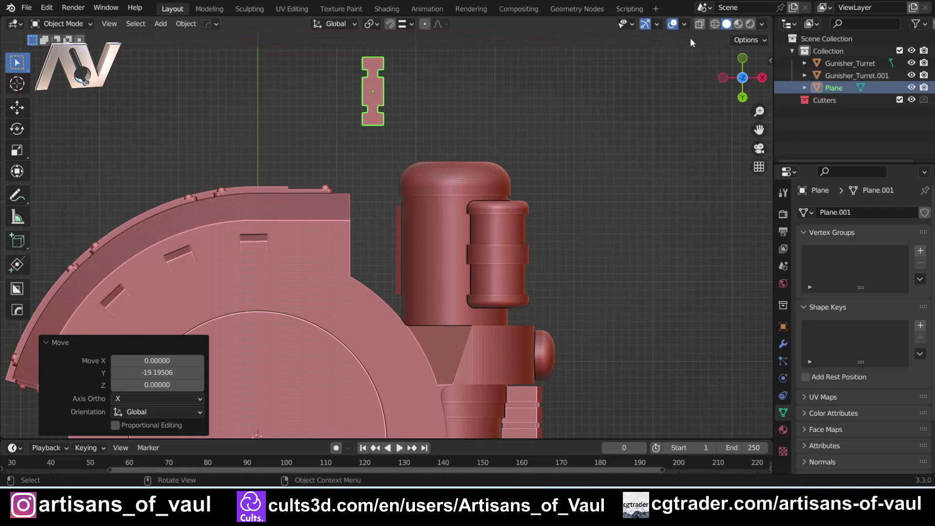
{"action": "left_click", "coordinate": [742, 58]}
{"action": "key", "text": "shift+a"}
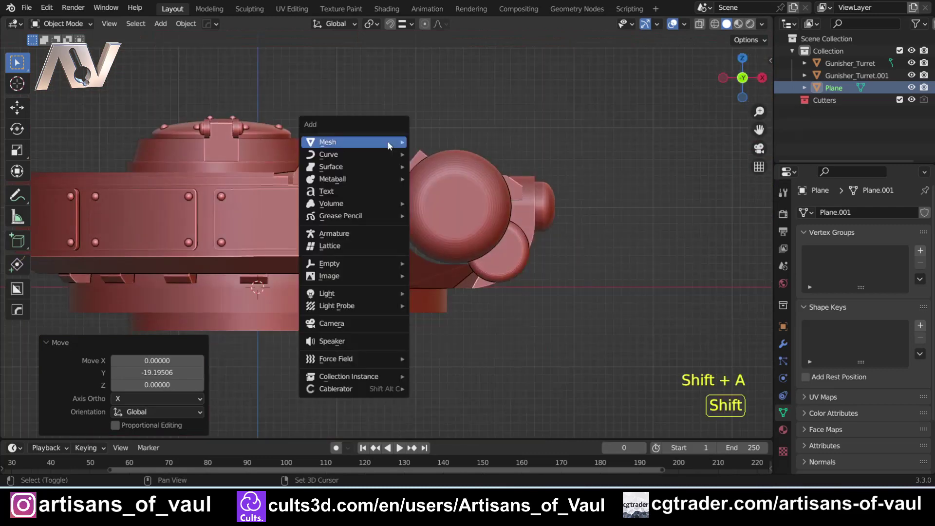
{"action": "mouse_move", "coordinate": [384, 154]}
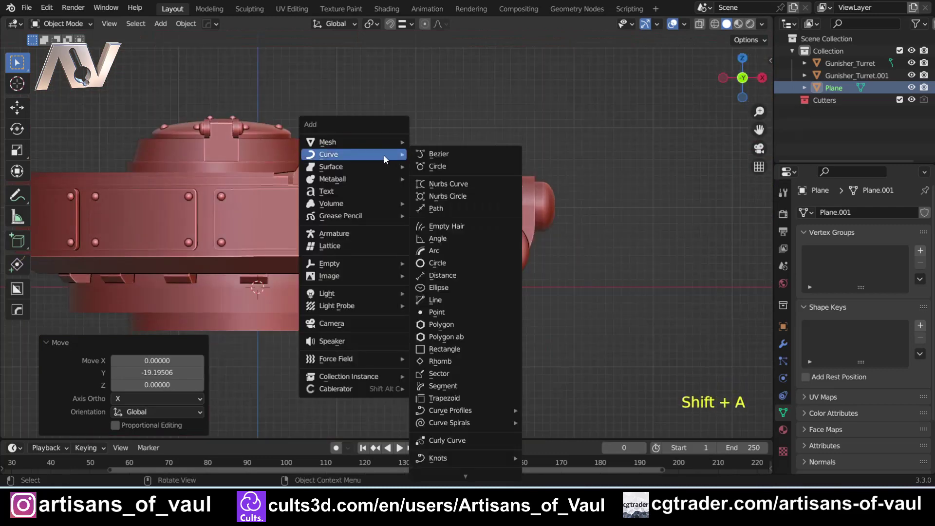
{"action": "left_click", "coordinate": [454, 153]}
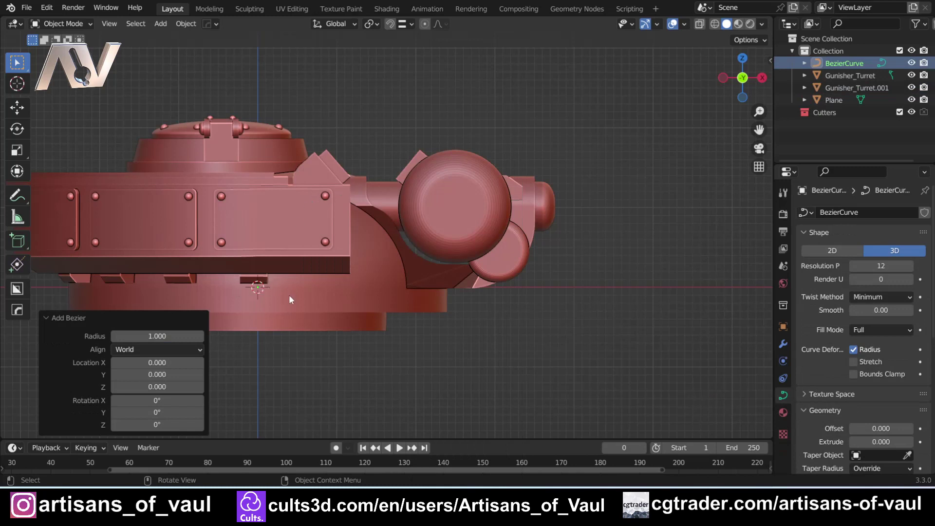
{"action": "key", "text": "g"}
{"action": "left_click", "coordinate": [404, 151]}
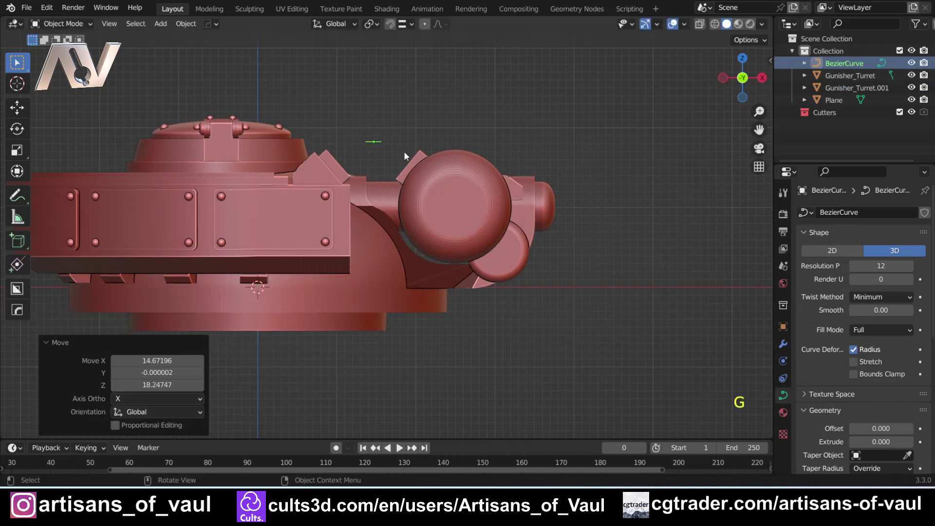
Step: Move the curve's armour-side control point about -3.78 in X and -2.97 in Z onto the armour block and rotate it about -35.6°
{"action": "scroll", "coordinate": [405, 151], "scroll_direction": "up", "scroll_amount": 2}
{"action": "key", "text": "Tab"}
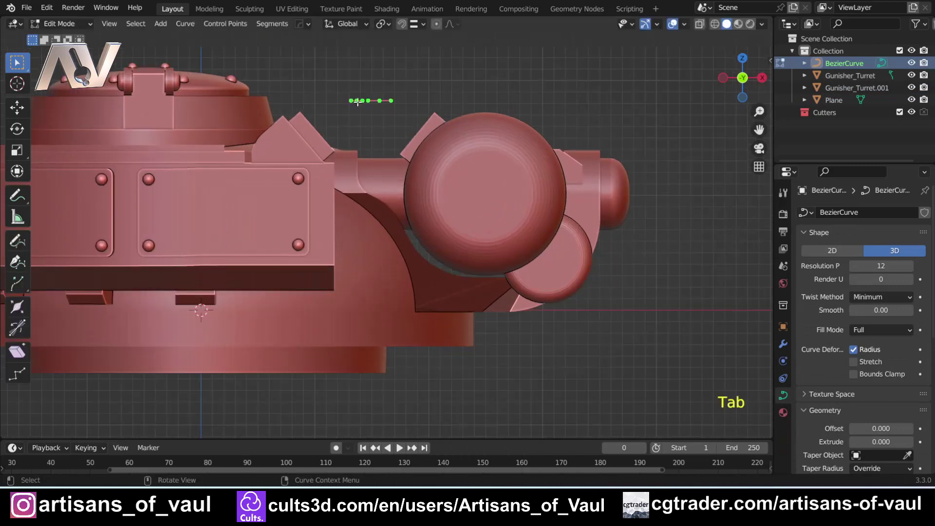
{"action": "left_click", "coordinate": [357, 101]}
{"action": "scroll", "coordinate": [359, 123], "scroll_direction": "up", "scroll_amount": 2}
{"action": "middle_click_drag", "start_coordinate": [359, 124], "coordinate": [360, 217], "text": "shift"}
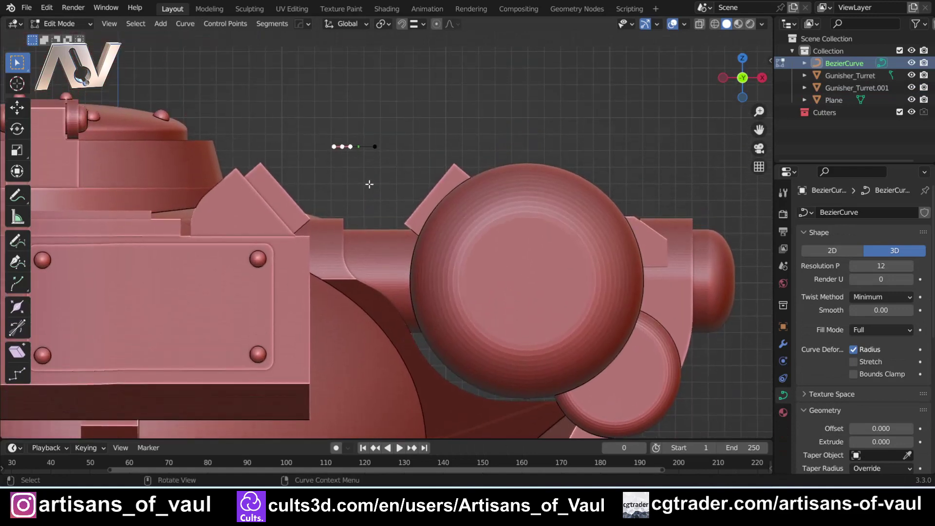
{"action": "key", "text": "g"}
{"action": "left_click", "coordinate": [307, 233]}
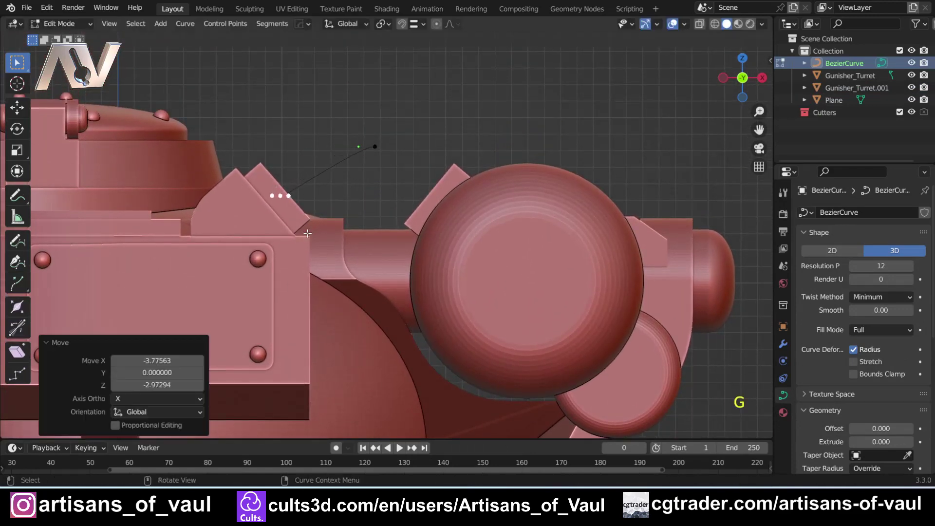
{"action": "key", "text": "r"}
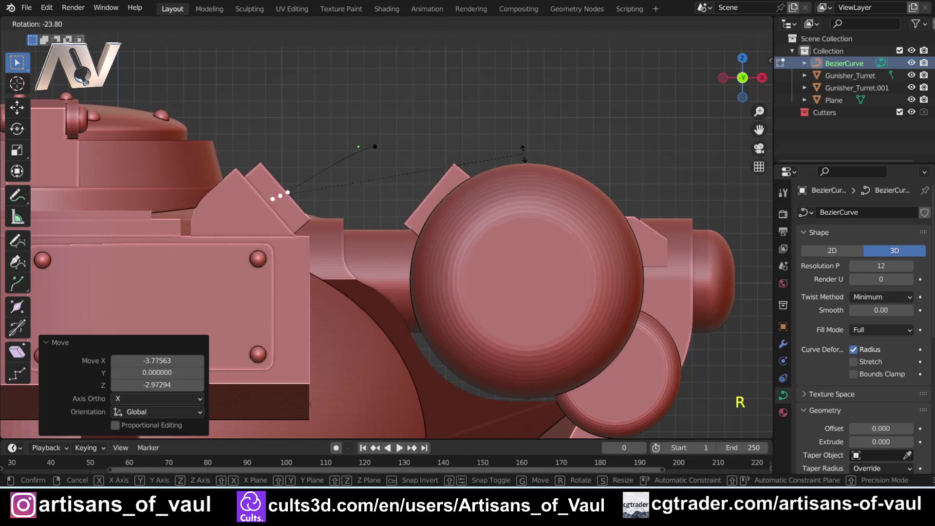
{"action": "left_click", "coordinate": [276, 197]}
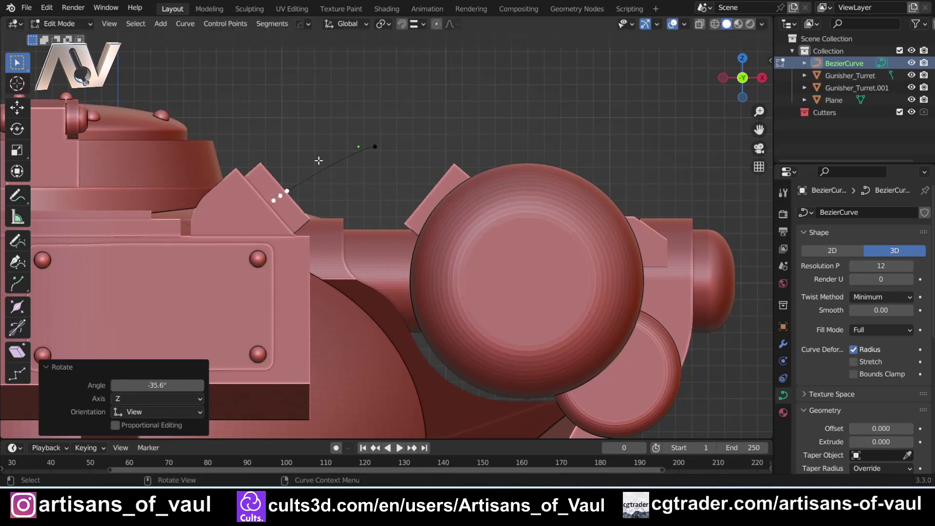
Step: Move the curve's gun-side control point about 3.57 in X and -3.09 in Z onto the gun's angled block and rotate it about 31.6°
{"action": "left_click", "coordinate": [376, 148]}
{"action": "key", "text": "g"}
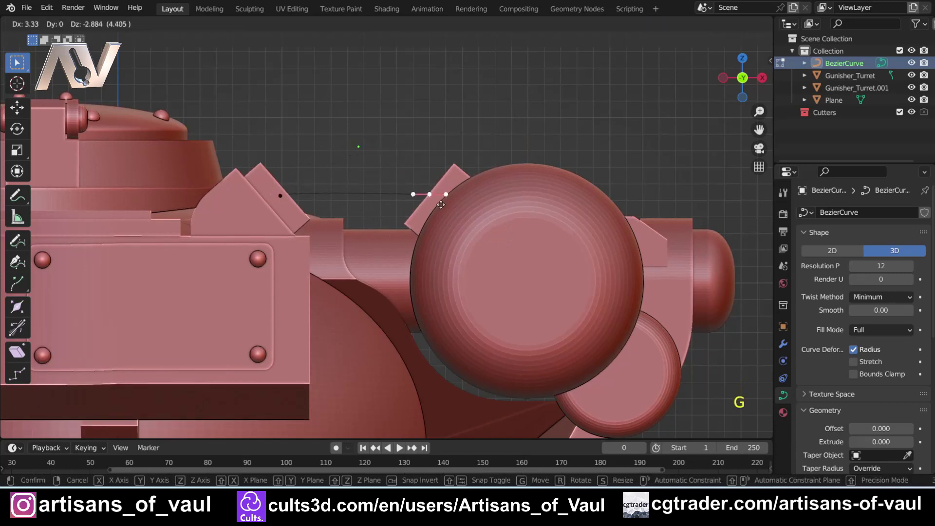
{"action": "left_click", "coordinate": [444, 208]}
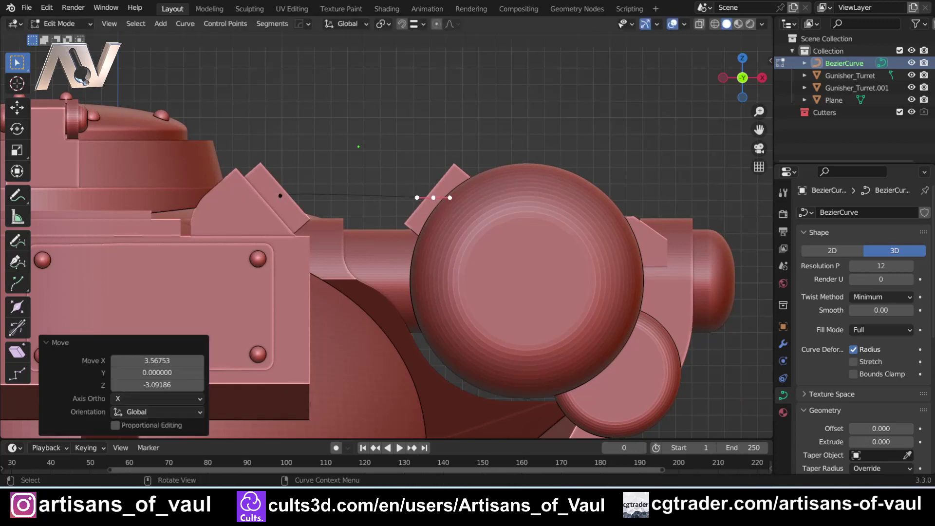
{"action": "key", "text": "r"}
{"action": "left_click", "coordinate": [552, 231]}
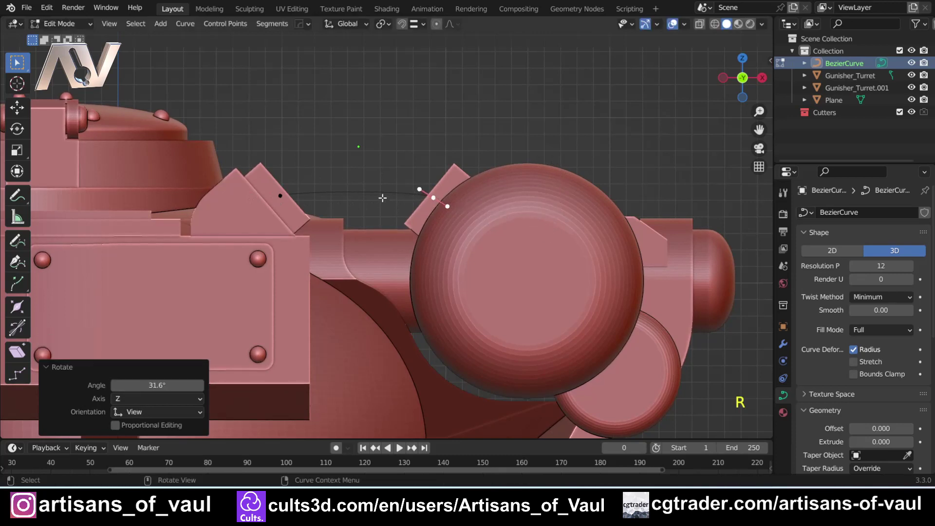
Step: Lengthen the handles at both curve ends to form an arch, scaling the armour-side ones by about 10.3
{"action": "key", "text": "s"}
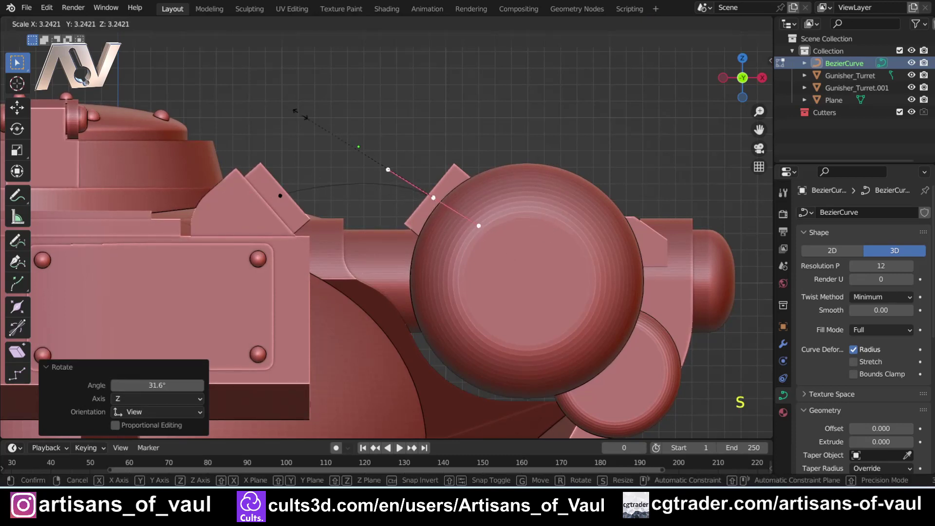
{"action": "left_click", "coordinate": [298, 113]}
{"action": "left_click", "coordinate": [280, 196]}
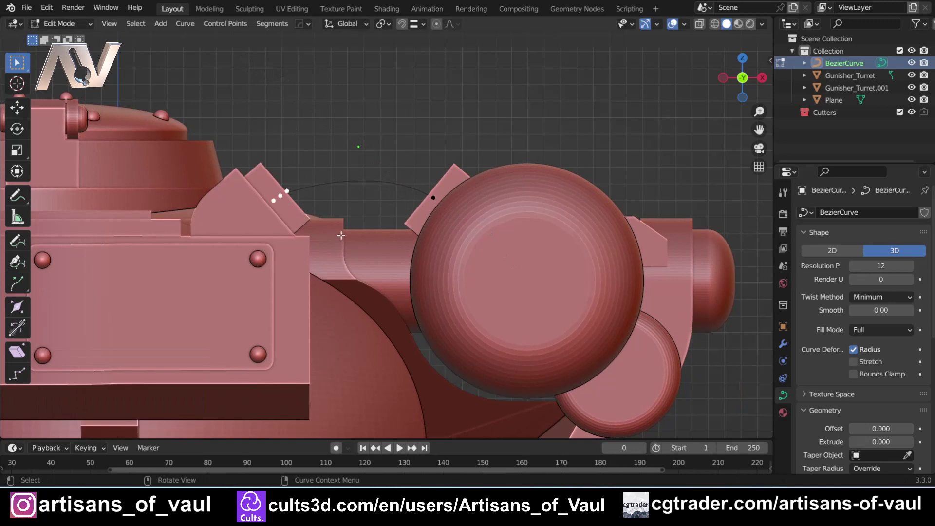
{"action": "key", "text": "s"}
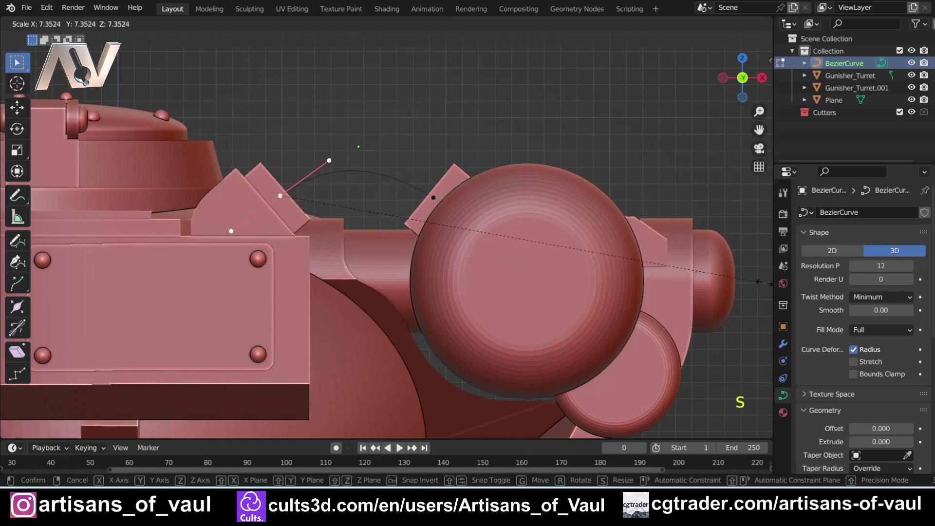
{"action": "left_click", "coordinate": [168, 299]}
Step: Return to Object Mode and move the curve about -24.52 along Y, between the rear armour block and the gun's block
{"action": "middle_click_drag", "start_coordinate": [168, 300], "coordinate": [412, 144]}
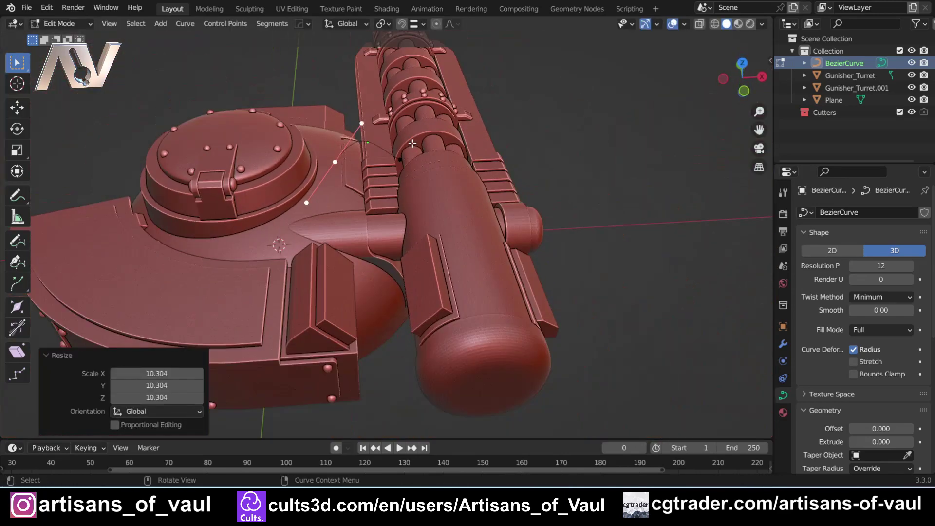
{"action": "key", "text": "Tab"}
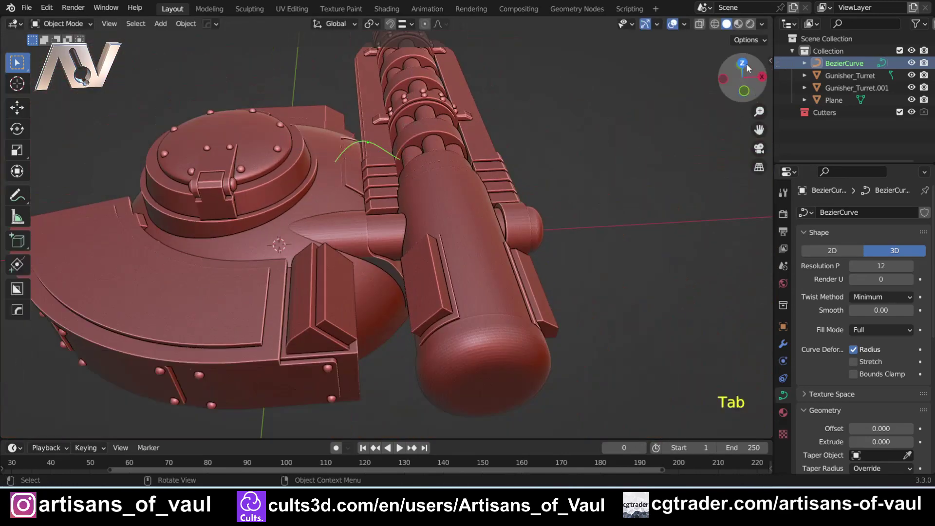
{"action": "left_click", "coordinate": [742, 63]}
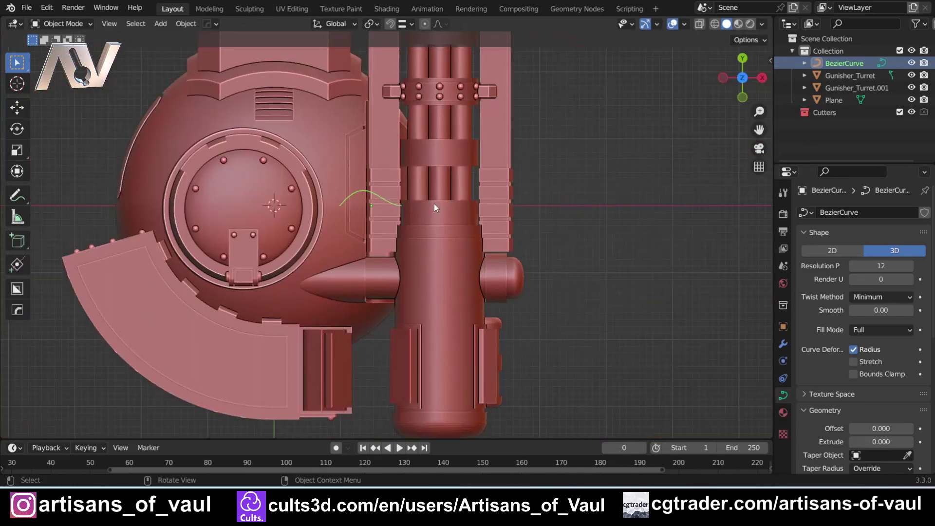
{"action": "key", "text": "g"}
{"action": "key", "text": "y"}
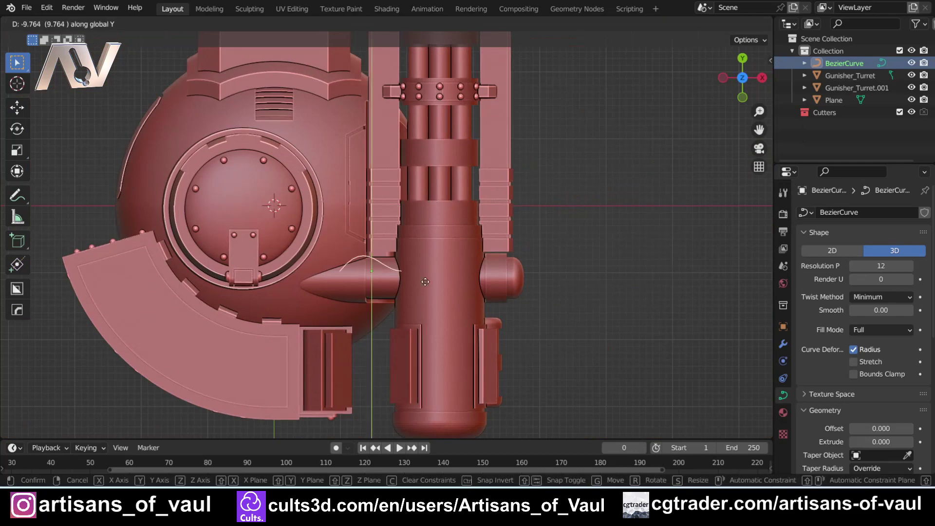
{"action": "left_click", "coordinate": [413, 373]}
{"action": "middle_click_drag", "start_coordinate": [414, 370], "coordinate": [419, 289], "text": "shift"}
{"action": "scroll", "coordinate": [409, 278], "scroll_direction": "up", "scroll_amount": 3}
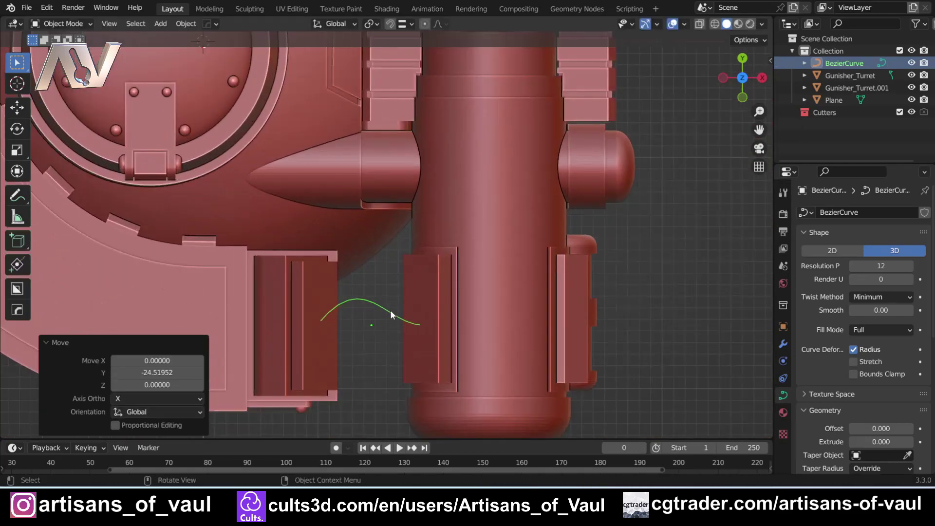
Step: Flatten the curve by scaling all its control points to 0 along Y
{"action": "key", "text": "Tab"}
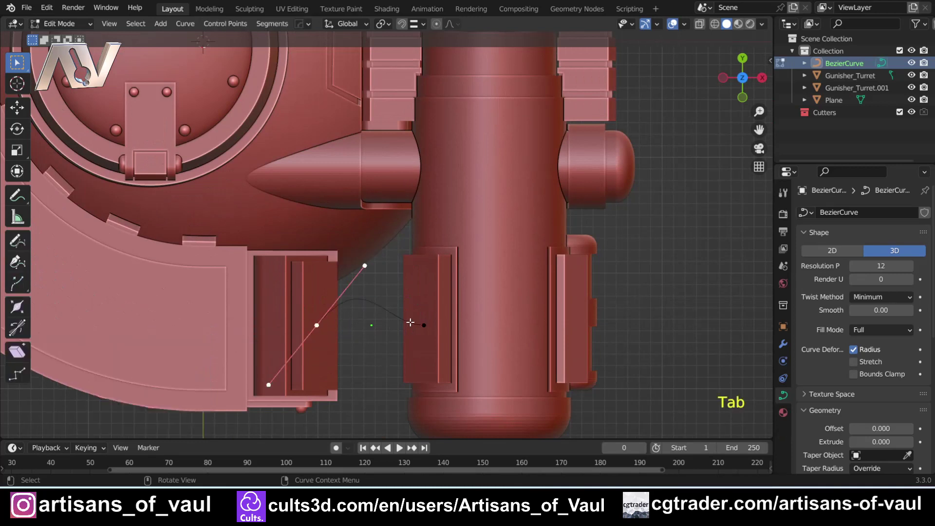
{"action": "key", "text": "a"}
{"action": "key", "text": "s"}
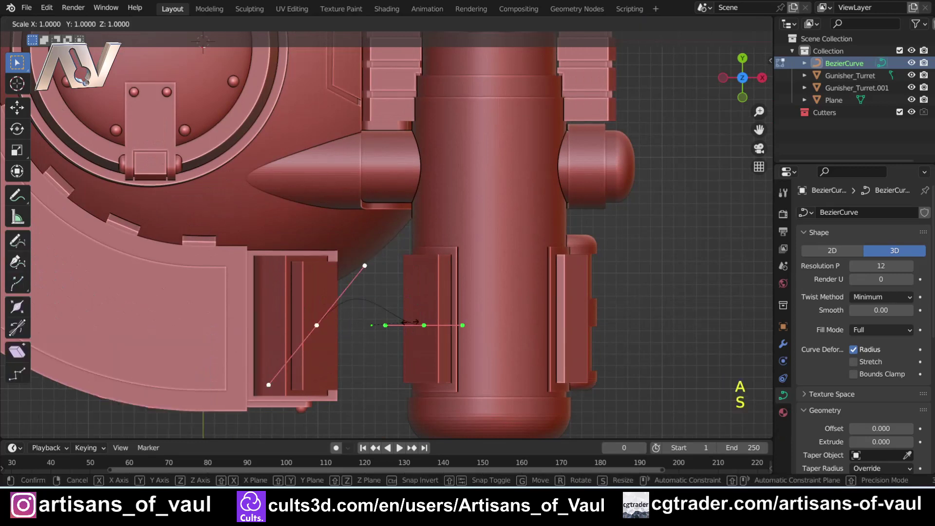
{"action": "key", "text": "y"}
{"action": "key", "text": "0"}
{"action": "key", "text": "Return"}
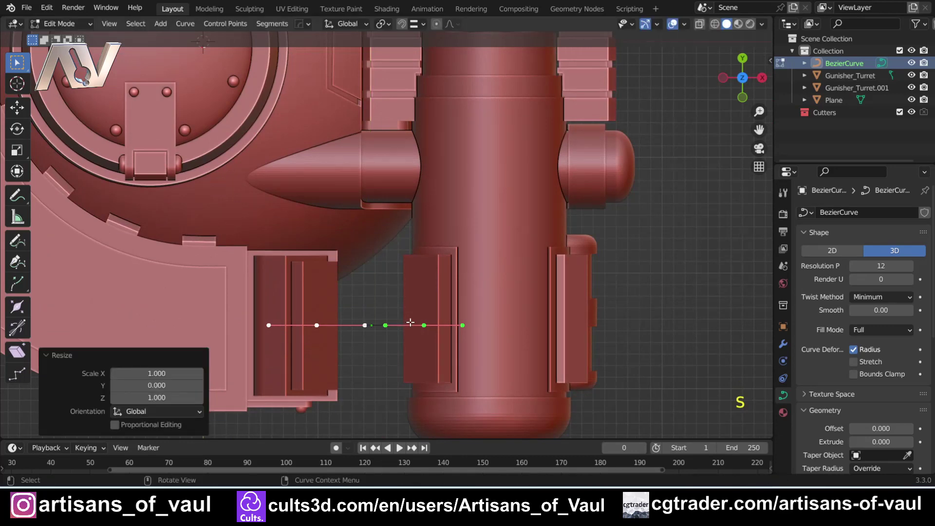
Step: Move the curve's gun-side control point about 0.74 along Y and return to Object Mode
{"action": "scroll", "coordinate": [411, 323], "scroll_direction": "up", "scroll_amount": 1}
{"action": "scroll", "coordinate": [407, 323], "scroll_direction": "up", "scroll_amount": 1}
{"action": "middle_click_drag", "start_coordinate": [382, 328], "coordinate": [396, 255], "text": "shift"}
{"action": "left_click", "coordinate": [396, 315]}
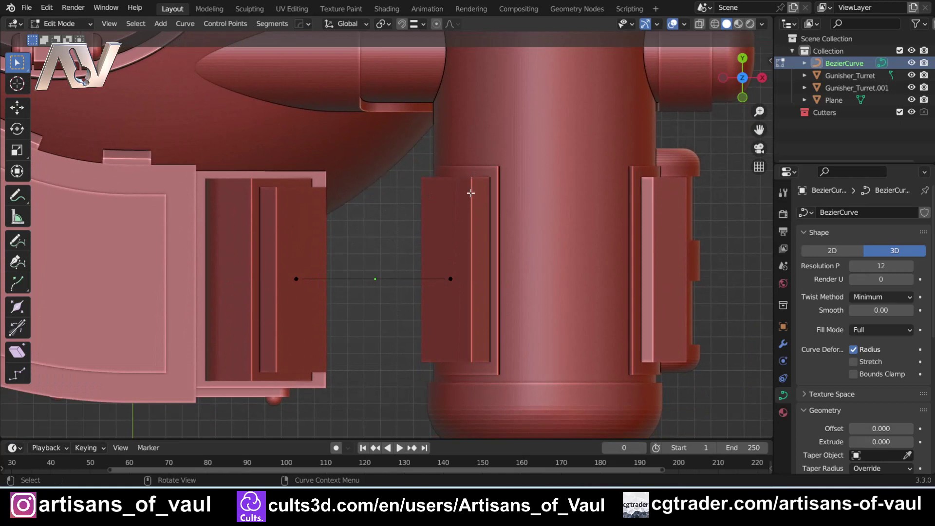
{"action": "left_click", "coordinate": [448, 279]}
{"action": "middle_click_drag", "start_coordinate": [457, 305], "coordinate": [450, 313], "text": "shift"}
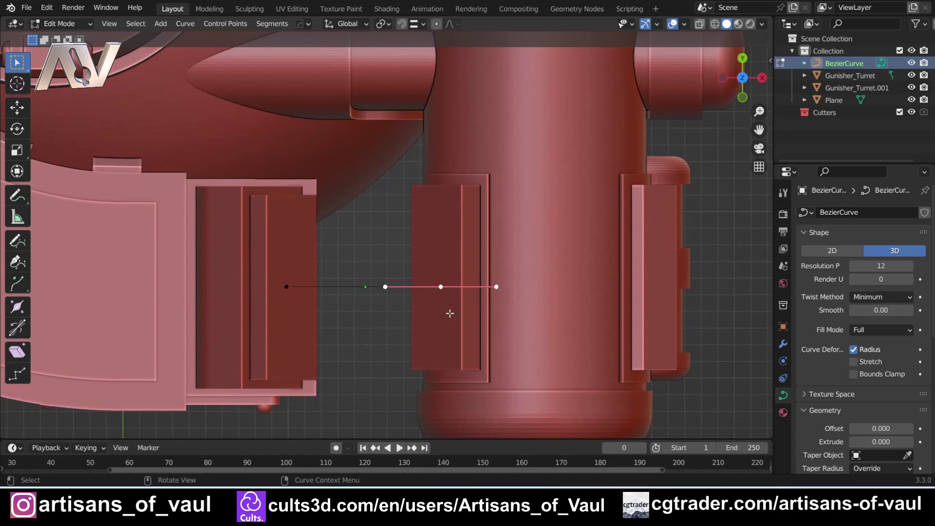
{"action": "key", "text": "g"}
{"action": "key", "text": "y"}
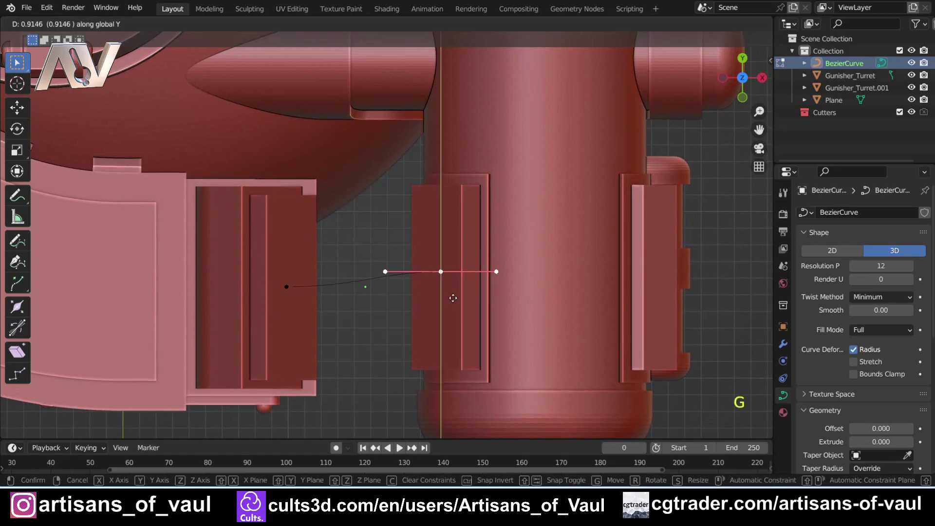
{"action": "left_click", "coordinate": [451, 301]}
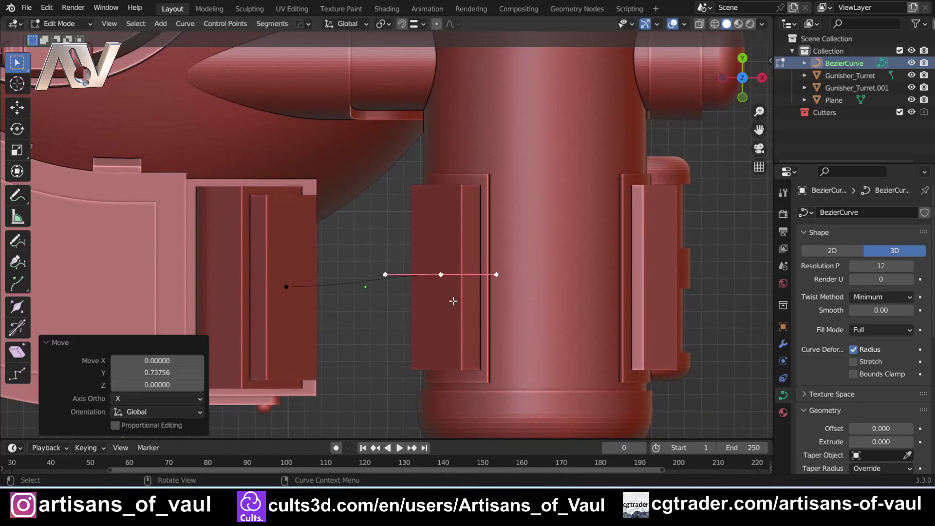
{"action": "middle_click_drag", "start_coordinate": [402, 330], "coordinate": [423, 234]}
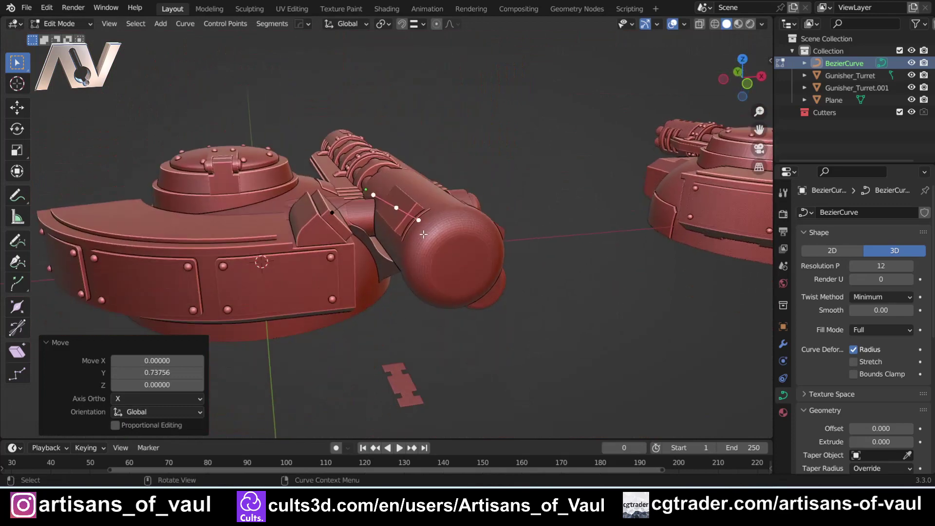
{"action": "key", "text": "Tab"}
Step: Convert the notched plane below the turret from a mesh to a curve
{"action": "left_click", "coordinate": [378, 109]}
{"action": "scroll", "coordinate": [374, 195], "scroll_direction": "up", "scroll_amount": 4}
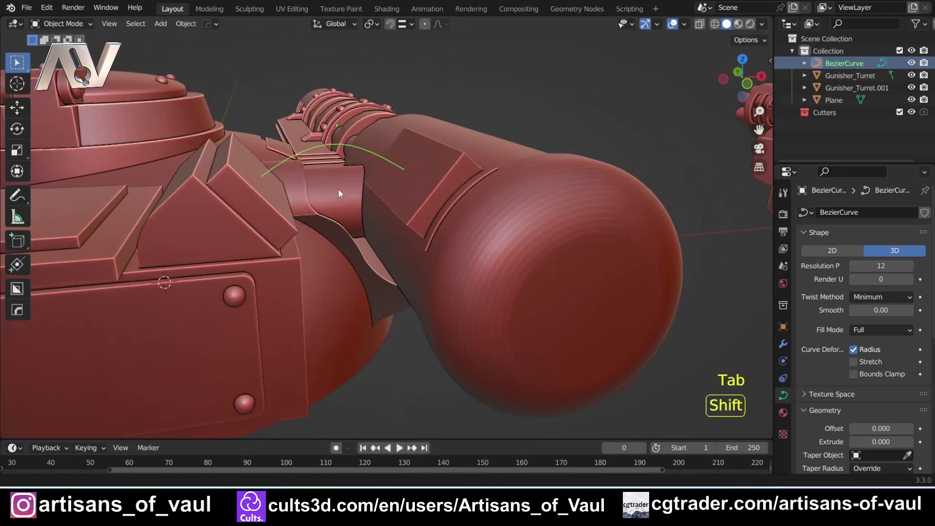
{"action": "scroll", "coordinate": [295, 215], "scroll_direction": "down", "scroll_amount": 1}
{"action": "middle_click_drag", "start_coordinate": [338, 189], "coordinate": [372, 235], "text": "shift"}
{"action": "scroll", "coordinate": [296, 214], "scroll_direction": "down", "scroll_amount": 3}
{"action": "scroll", "coordinate": [369, 242], "scroll_direction": "up", "scroll_amount": 4}
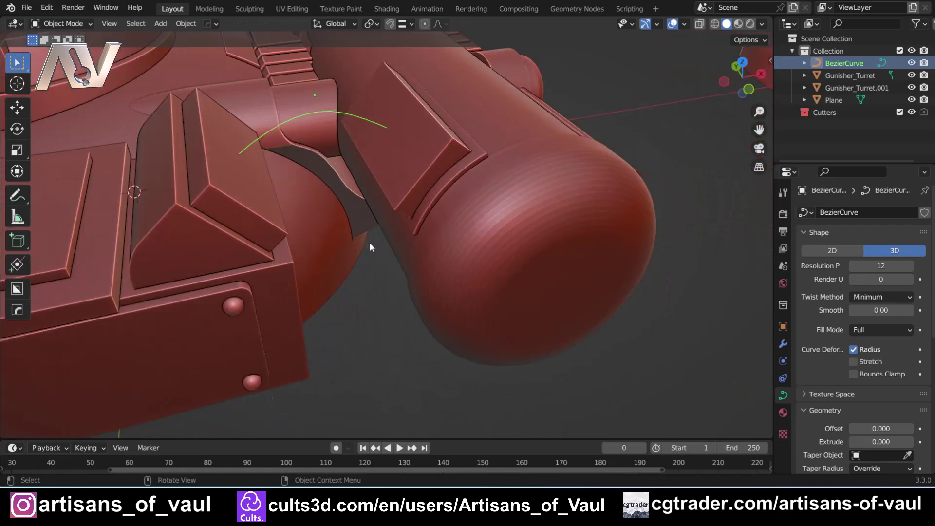
{"action": "scroll", "coordinate": [370, 241], "scroll_direction": "down", "scroll_amount": 5}
{"action": "left_click", "coordinate": [393, 288]}
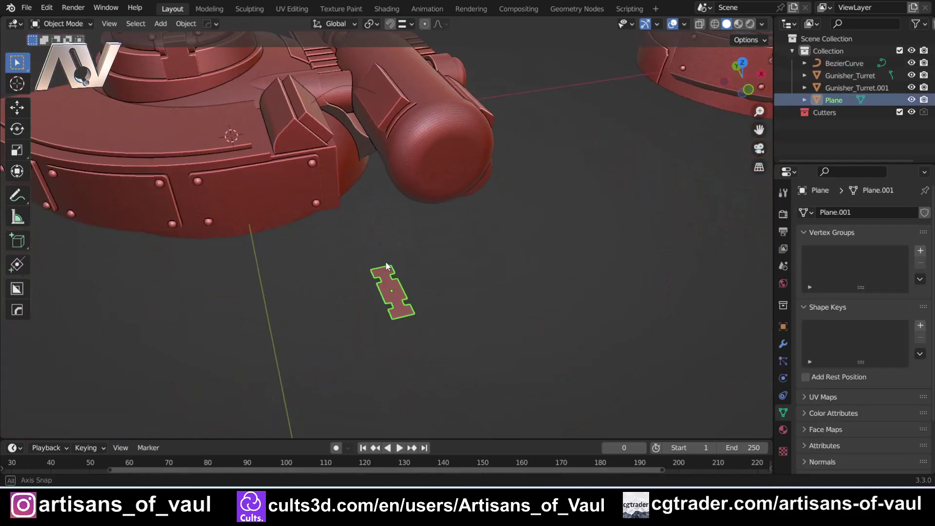
{"action": "middle_click_drag", "start_coordinate": [386, 263], "coordinate": [362, 314]}
{"action": "scroll", "coordinate": [355, 312], "scroll_direction": "up", "scroll_amount": 1}
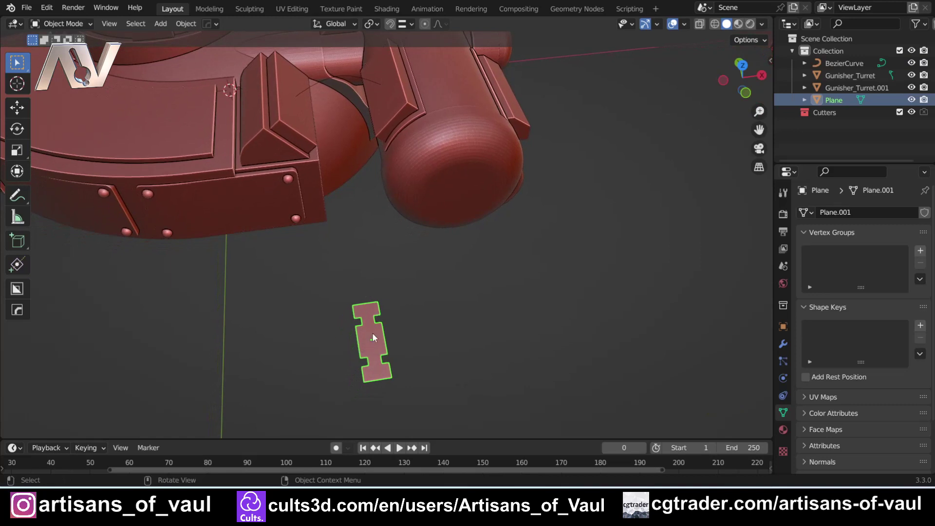
{"action": "right_click", "coordinate": [370, 310]}
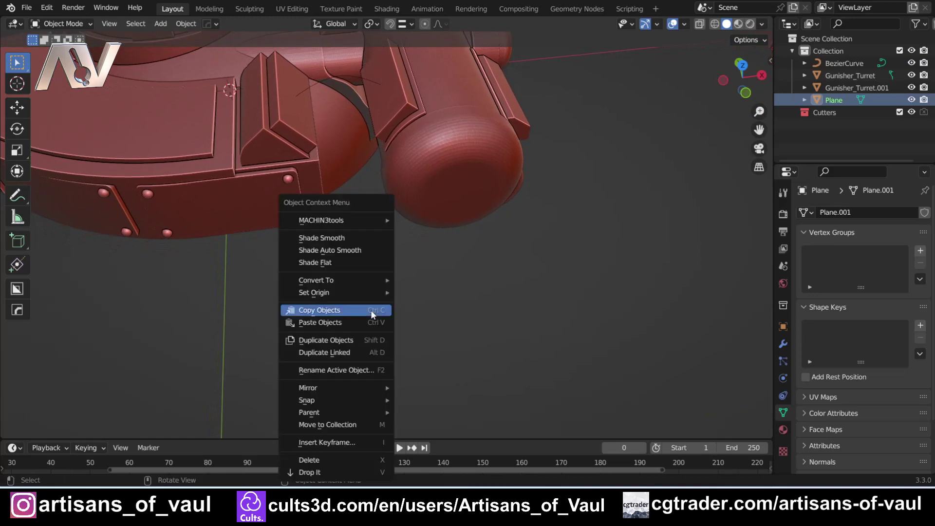
{"action": "mouse_move", "coordinate": [365, 279]}
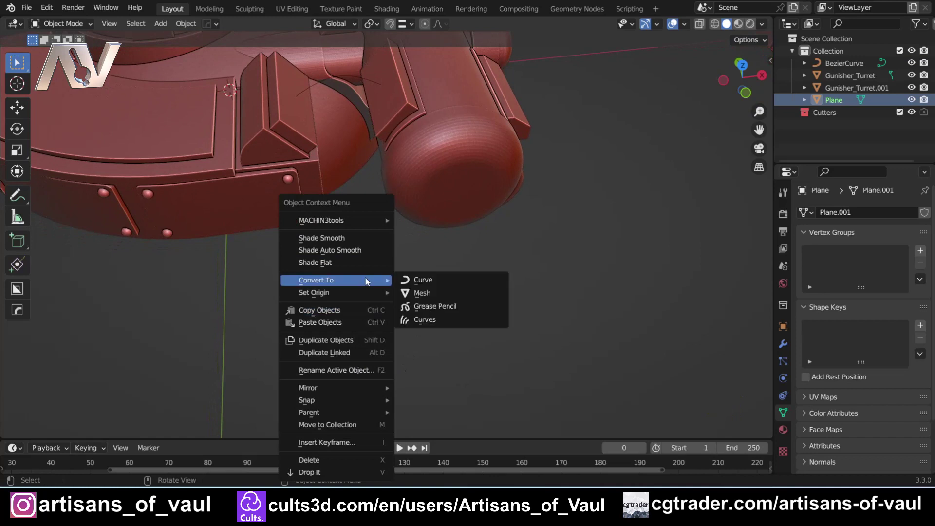
{"action": "left_click", "coordinate": [427, 281]}
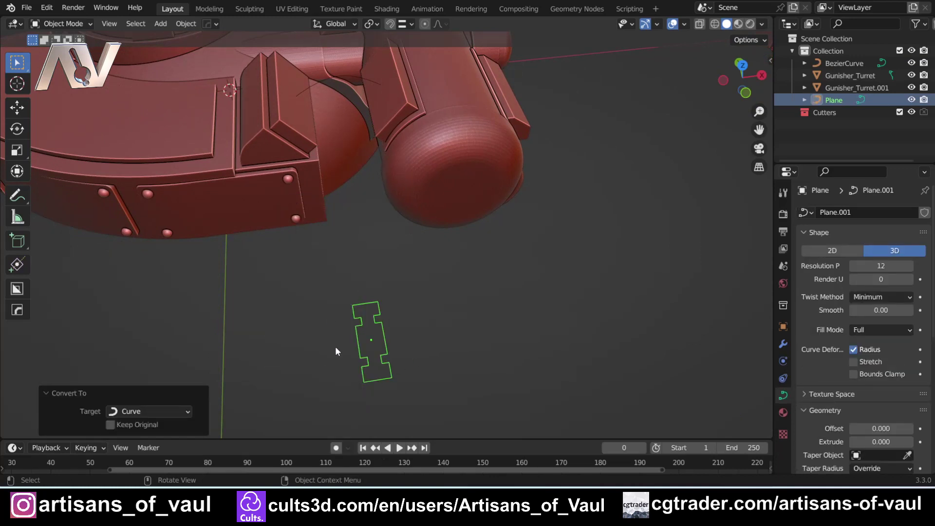
Step: Apply the scale of the notched profile curve
{"action": "key", "text": "ctrl+a"}
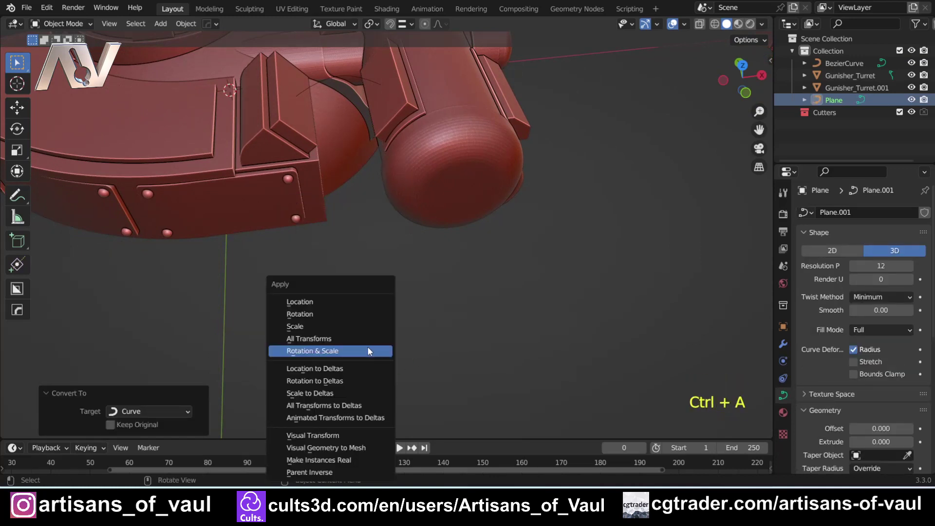
{"action": "left_click", "coordinate": [330, 327]}
{"action": "middle_click_drag", "start_coordinate": [359, 264], "coordinate": [366, 283]}
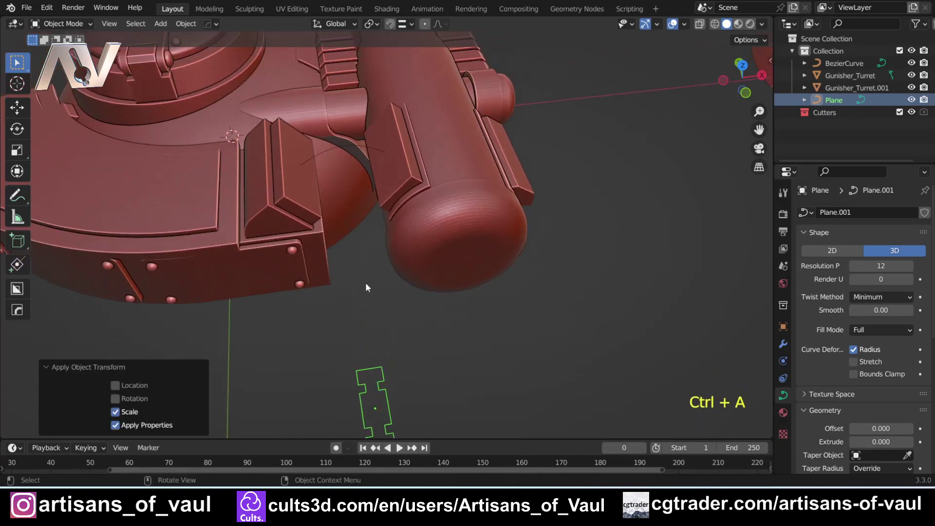
Step: Set the arched curve's bevel type to Object and use the notched Plane curve as its profile
{"action": "left_click", "coordinate": [331, 147]}
{"action": "middle_click_drag", "start_coordinate": [279, 205], "coordinate": [310, 204]}
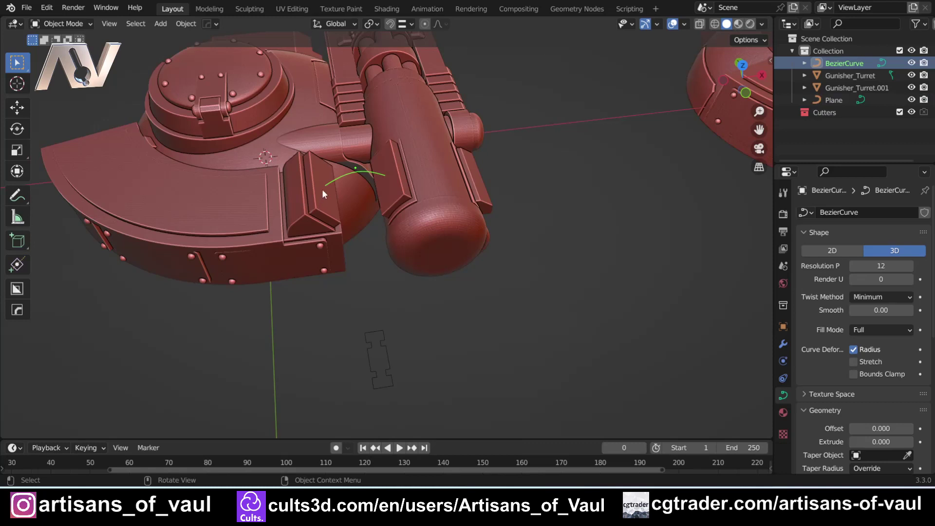
{"action": "left_click", "coordinate": [806, 402]}
{"action": "left_click", "coordinate": [803, 231]}
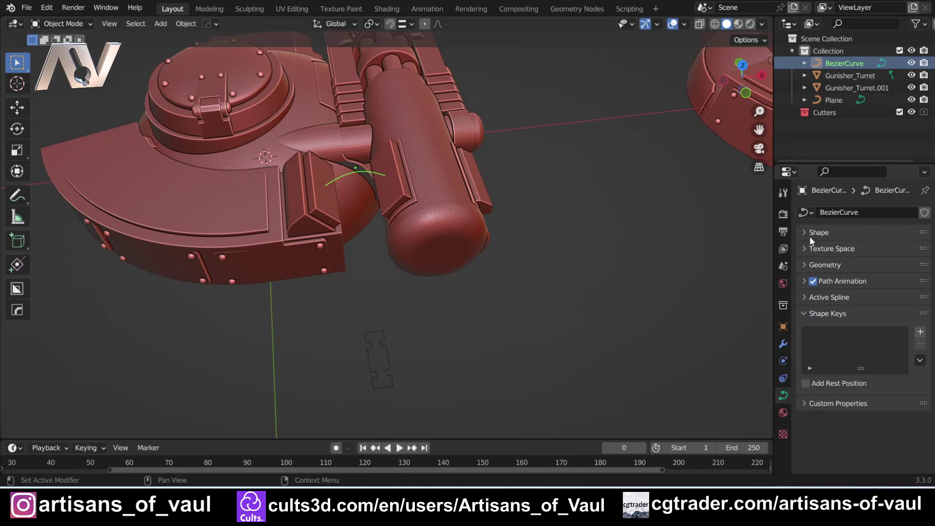
{"action": "left_click", "coordinate": [803, 264]}
{"action": "scroll", "coordinate": [837, 297], "scroll_direction": "down", "scroll_amount": 3}
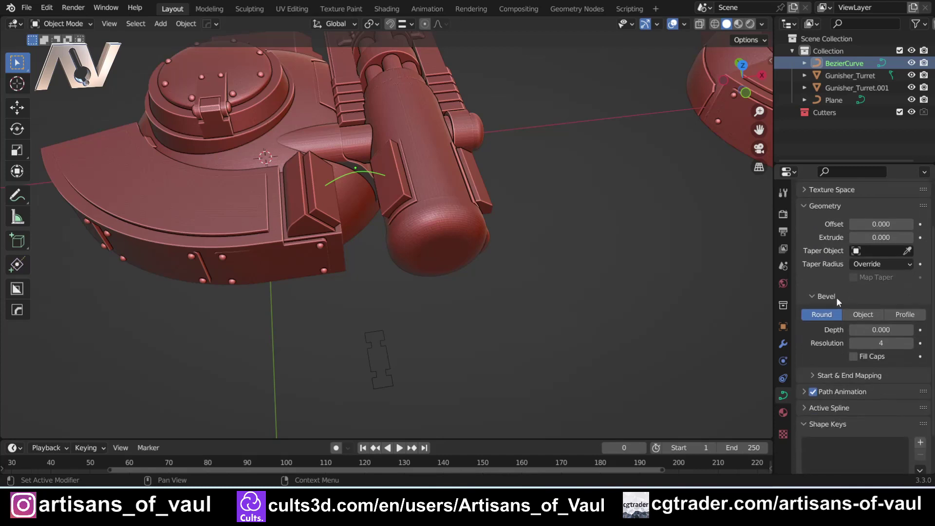
{"action": "left_click", "coordinate": [863, 315]}
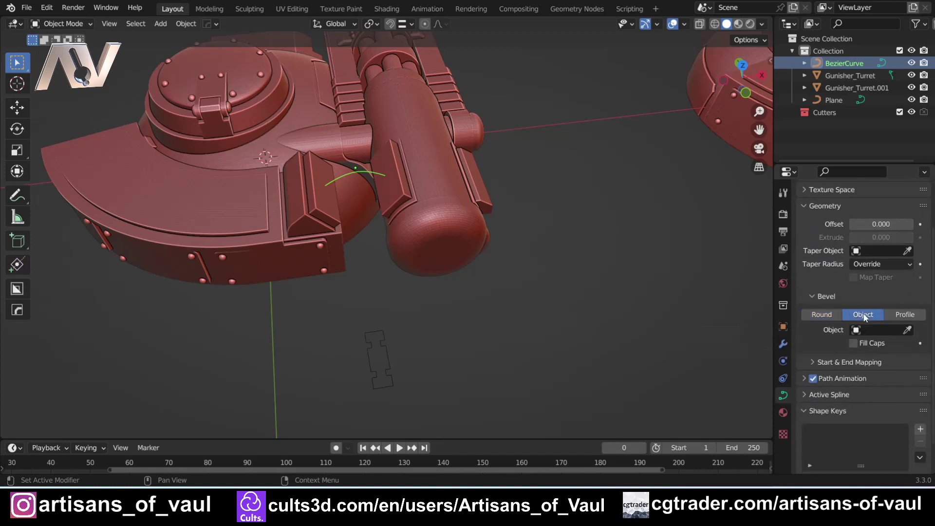
{"action": "left_click", "coordinate": [907, 330]}
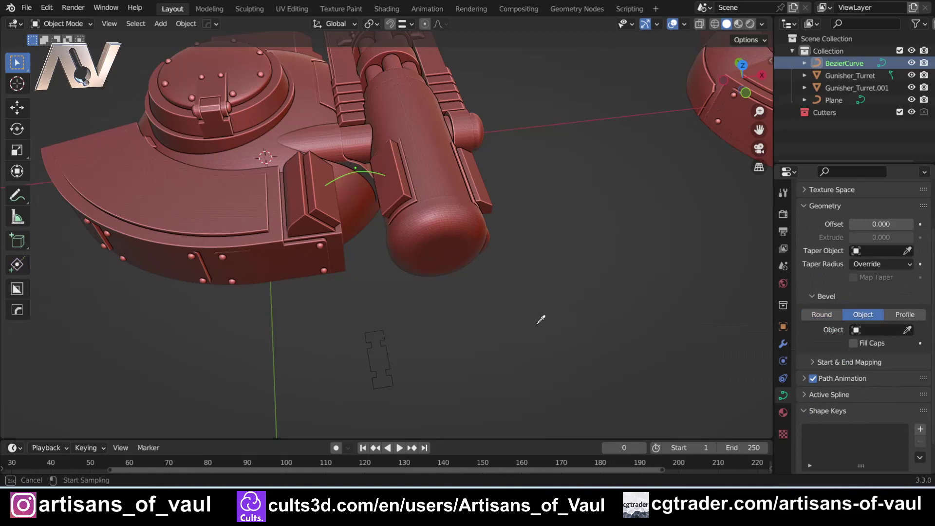
{"action": "left_click", "coordinate": [389, 343]}
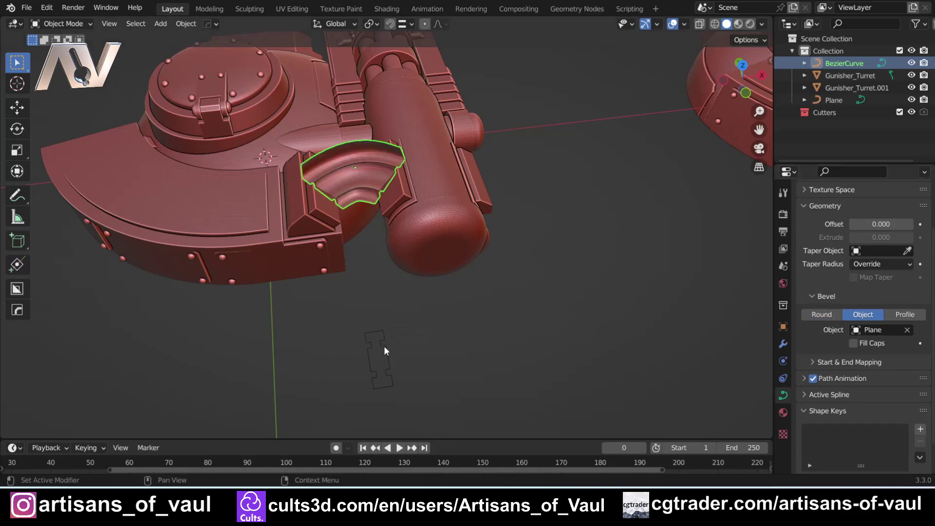
Step: Rotate the notched profile curve 90° about Z and apply its rotation
{"action": "key", "text": "KP_Decimal"}
{"action": "middle_click_drag", "start_coordinate": [406, 305], "coordinate": [409, 233]}
{"action": "scroll", "coordinate": [408, 234], "scroll_direction": "down", "scroll_amount": 3}
{"action": "middle_click_drag", "start_coordinate": [429, 344], "coordinate": [377, 210], "text": "shift"}
{"action": "left_click", "coordinate": [422, 333]}
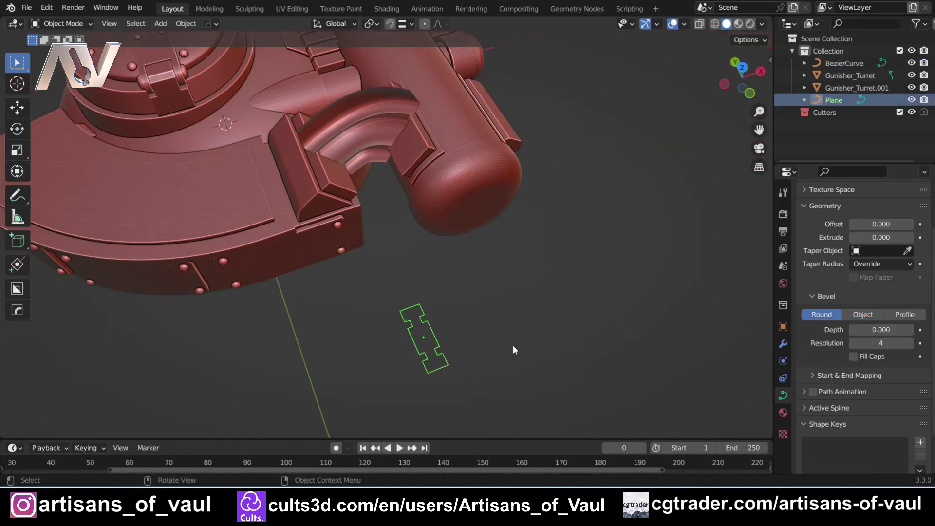
{"action": "key", "text": "r"}
{"action": "key", "text": "z"}
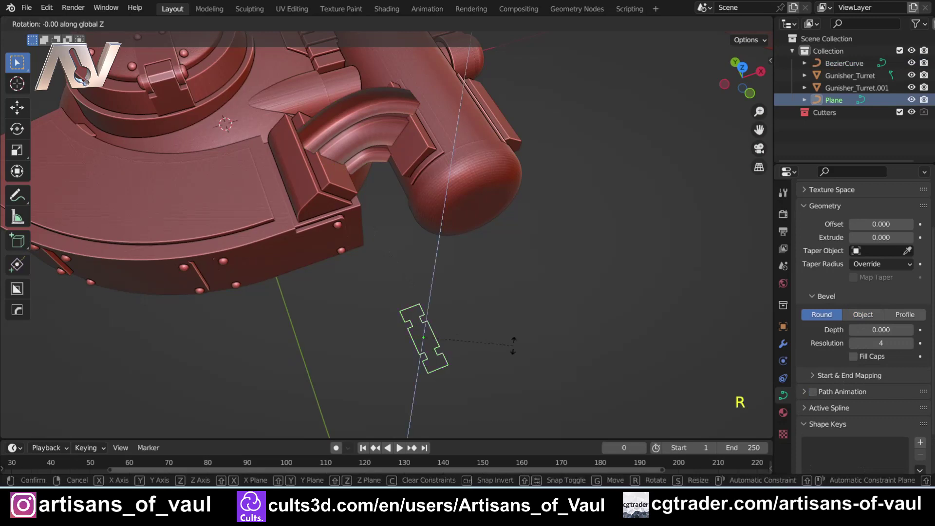
{"action": "type", "text": "90"}
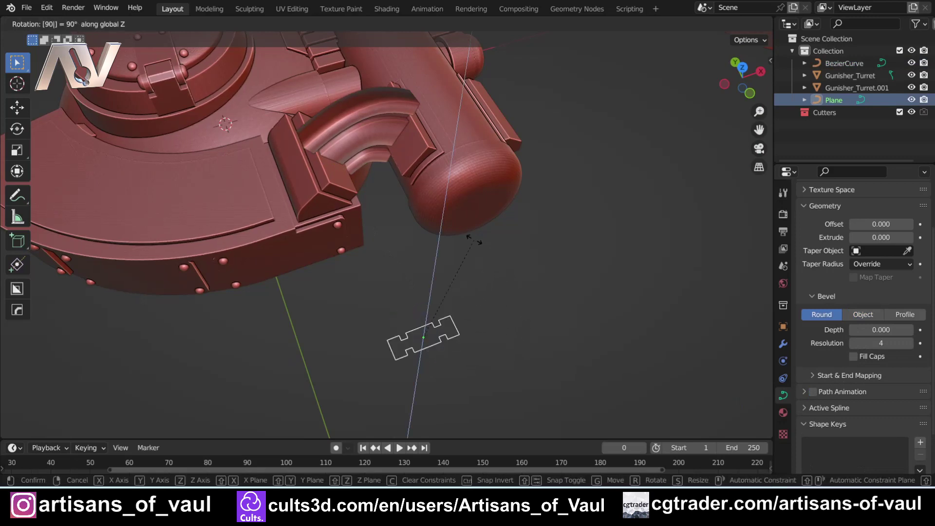
{"action": "key", "text": "Return"}
{"action": "key", "text": "ctrl+a"}
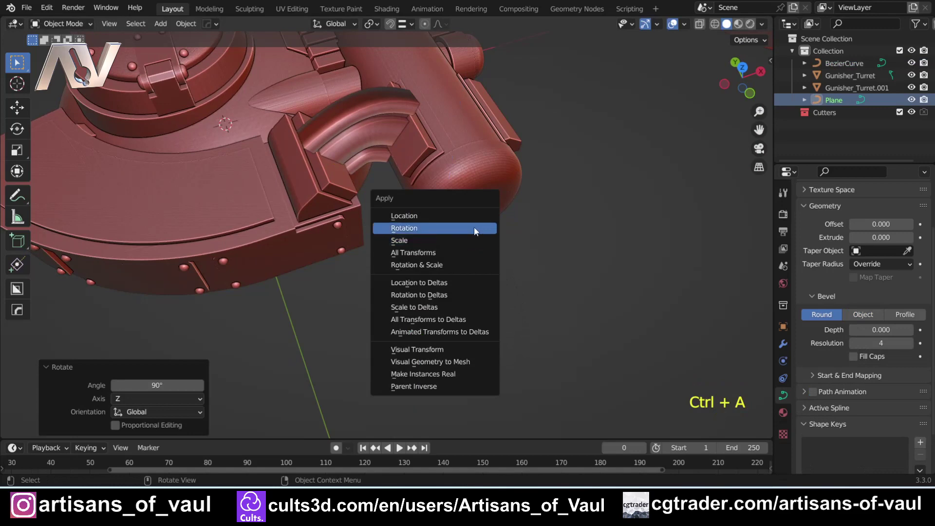
{"action": "left_click", "coordinate": [475, 228]}
Step: Shade the notched arch between the gun and the rear armour flat
{"action": "middle_click_drag", "start_coordinate": [376, 194], "coordinate": [349, 221], "text": "shift"}
{"action": "scroll", "coordinate": [339, 230], "scroll_direction": "up", "scroll_amount": 4}
{"action": "scroll", "coordinate": [349, 220], "scroll_direction": "down", "scroll_amount": 3}
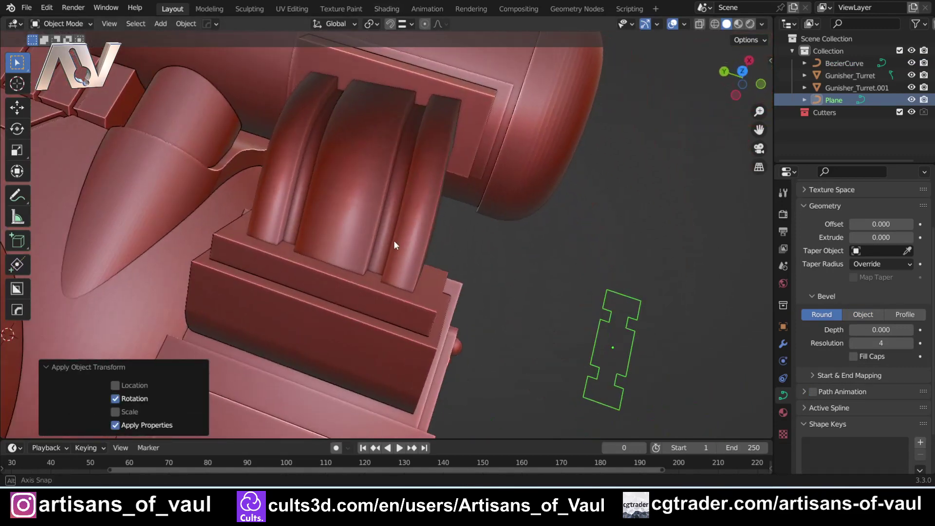
{"action": "middle_click_drag", "start_coordinate": [393, 241], "coordinate": [540, 188]}
{"action": "middle_click_drag", "start_coordinate": [341, 215], "coordinate": [340, 247], "text": "shift"}
{"action": "left_click", "coordinate": [391, 241]}
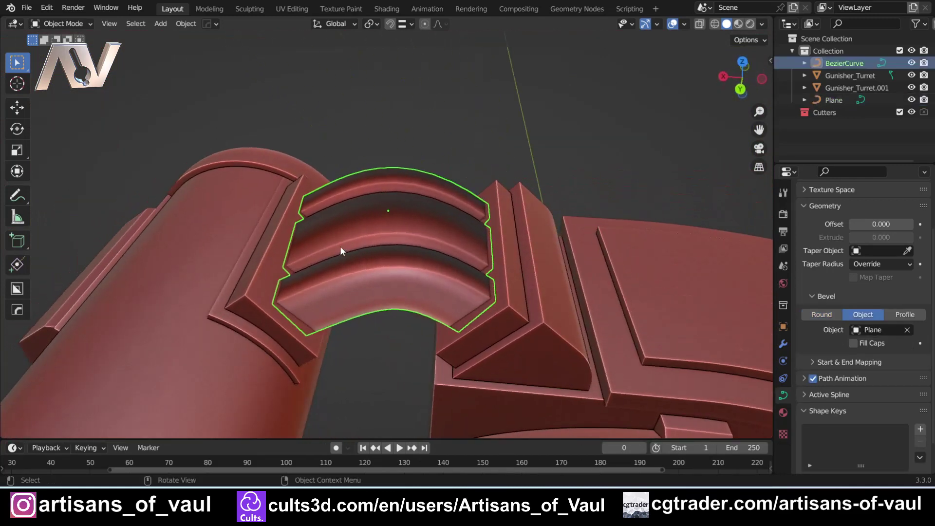
{"action": "right_click", "coordinate": [391, 250]}
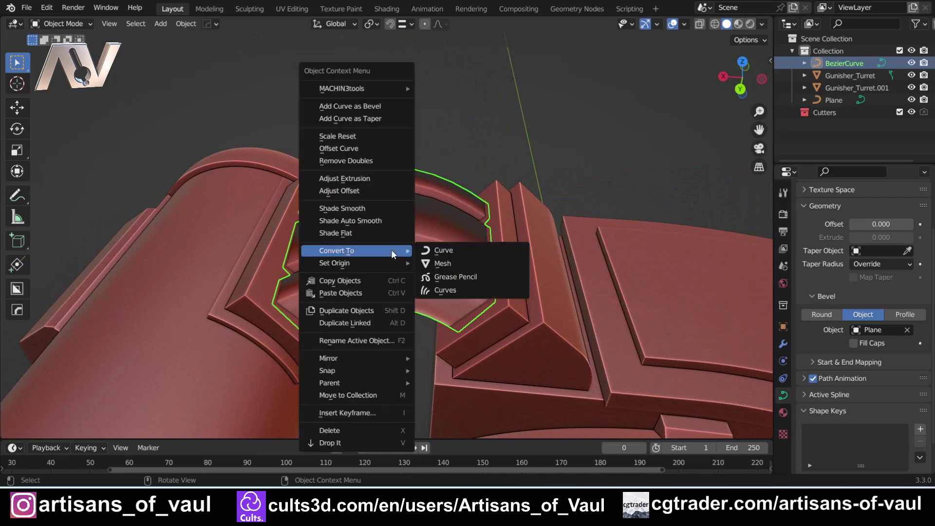
{"action": "left_click", "coordinate": [337, 233]}
Step: Enter Edit Mode on the arch and select its gun-side control point
{"action": "middle_click_drag", "start_coordinate": [341, 236], "coordinate": [327, 278]}
{"action": "key", "text": "Tab"}
{"action": "left_click", "coordinate": [220, 276]}
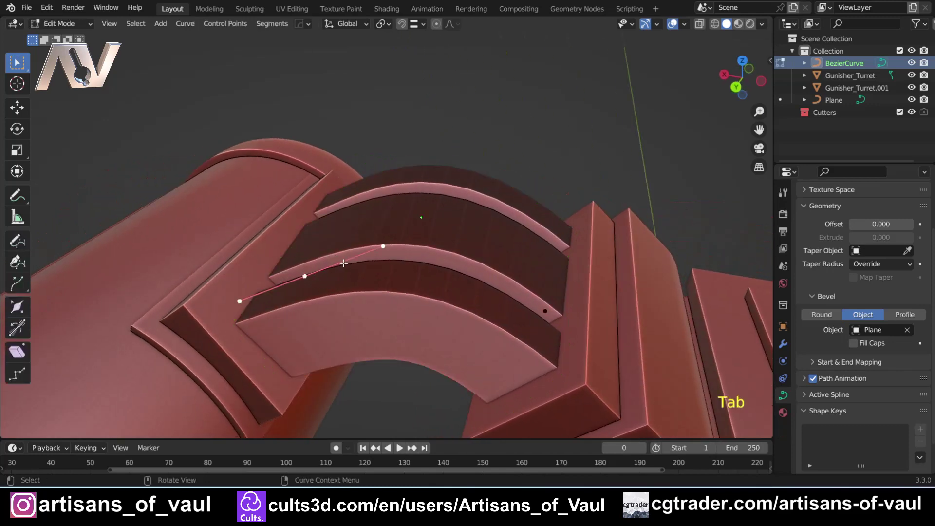
{"action": "middle_click_drag", "start_coordinate": [344, 263], "coordinate": [402, 275]}
{"action": "key", "text": "r"}
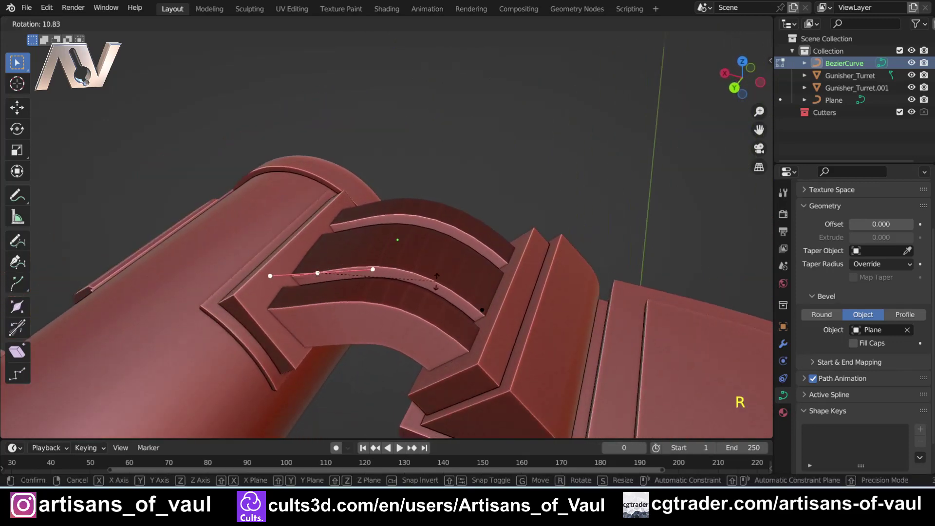
{"action": "left_click", "coordinate": [397, 253]}
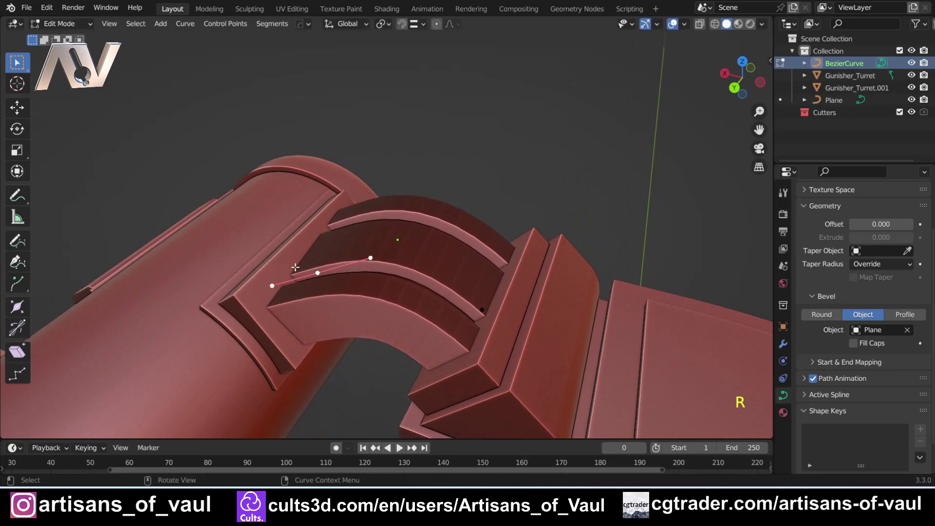
{"action": "middle_click_drag", "start_coordinate": [291, 275], "coordinate": [331, 274], "text": "shift"}
{"action": "scroll", "coordinate": [331, 275], "scroll_direction": "up", "scroll_amount": 2}
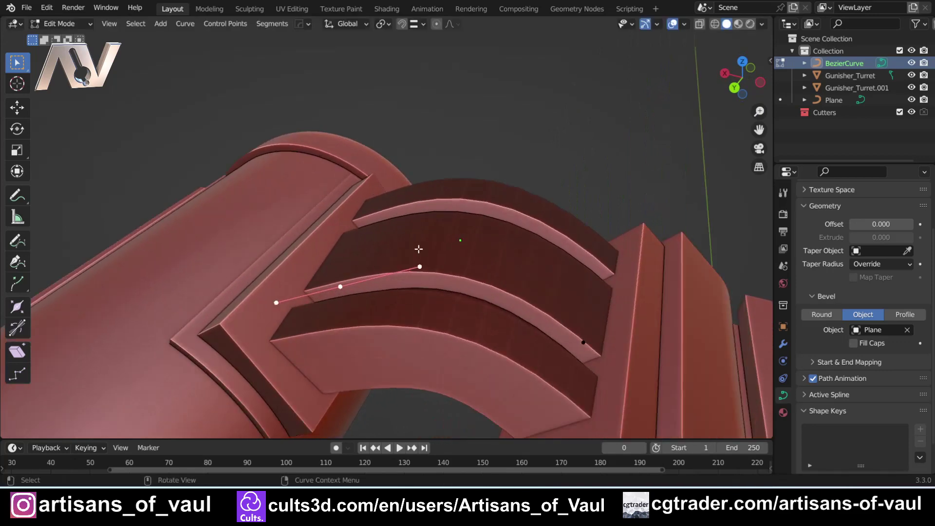
Step: Tilt the arch's gun-side control point about 6.15° to align its end with the gun's angled block
{"action": "middle_click_drag", "start_coordinate": [418, 249], "coordinate": [438, 296]}
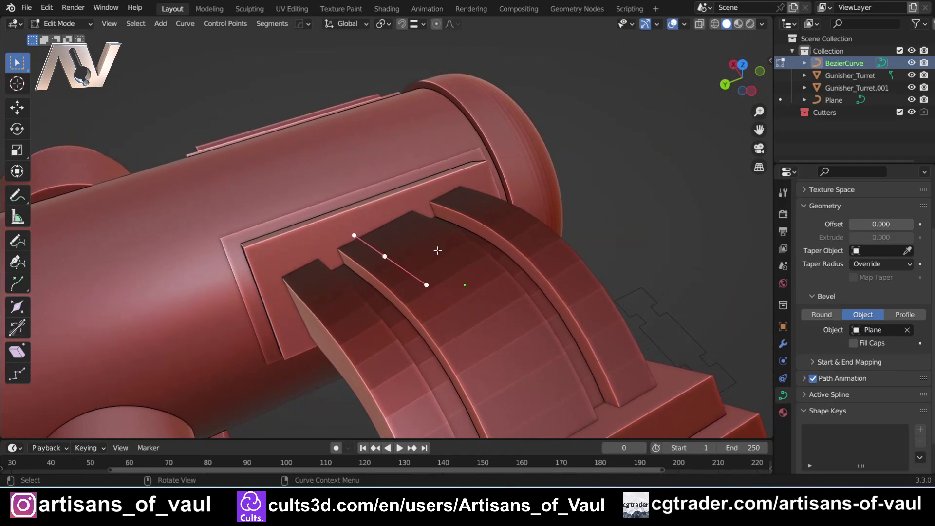
{"action": "key", "text": "ctrl+t"}
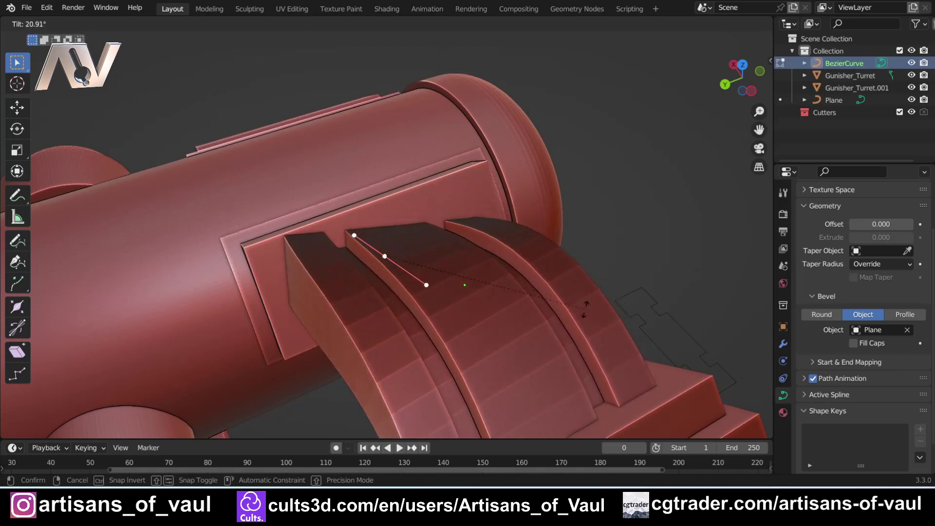
{"action": "left_click", "coordinate": [576, 257]}
{"action": "middle_click_drag", "start_coordinate": [501, 279], "coordinate": [514, 256]}
{"action": "key", "text": "ctrl+t"}
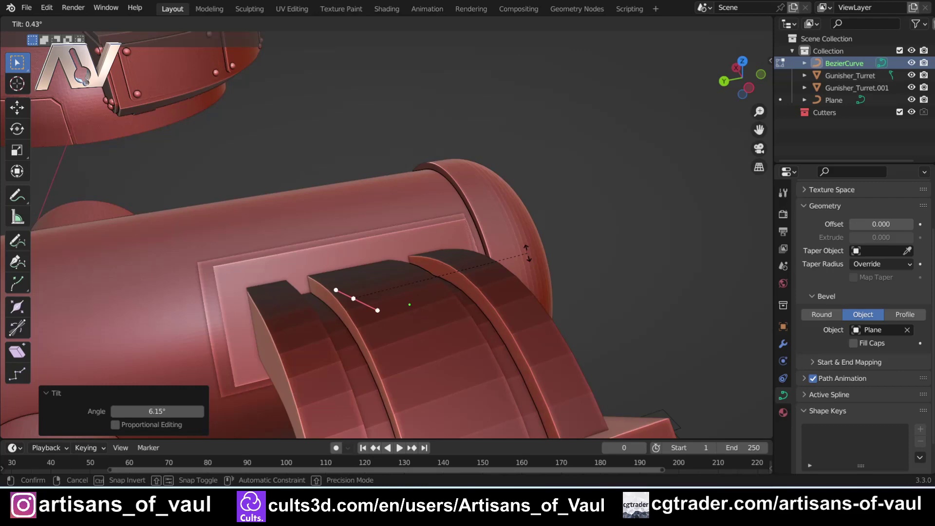
{"action": "left_click", "coordinate": [528, 254]}
Step: Tilt the arch's armour-side control point about -0.31° to align its end with the armour block, and leave Edit Mode
{"action": "scroll", "coordinate": [492, 257], "scroll_direction": "down", "scroll_amount": 4}
{"action": "middle_click_drag", "start_coordinate": [459, 261], "coordinate": [483, 247]}
{"action": "scroll", "coordinate": [439, 239], "scroll_direction": "up", "scroll_amount": 4}
{"action": "left_click", "coordinate": [400, 271]}
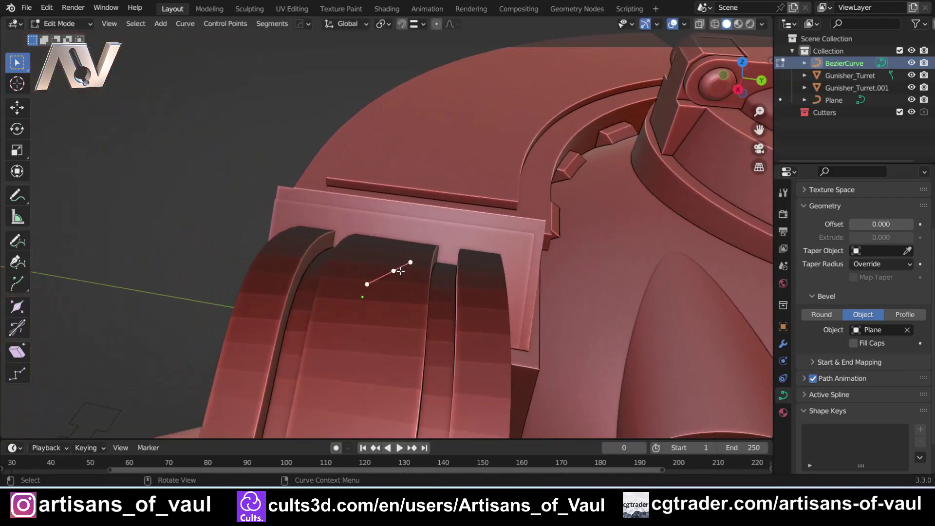
{"action": "middle_click_drag", "start_coordinate": [393, 270], "coordinate": [367, 269], "text": "shift"}
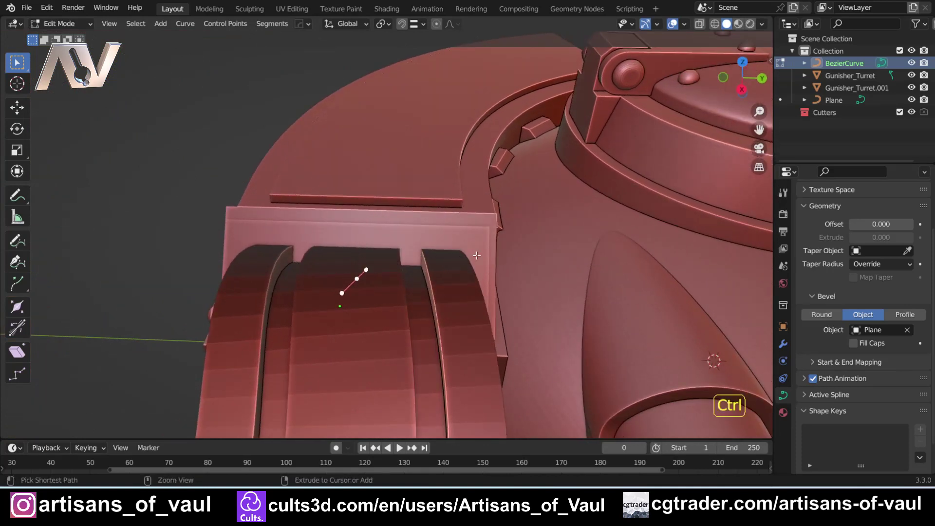
{"action": "key", "text": "ctrl+t"}
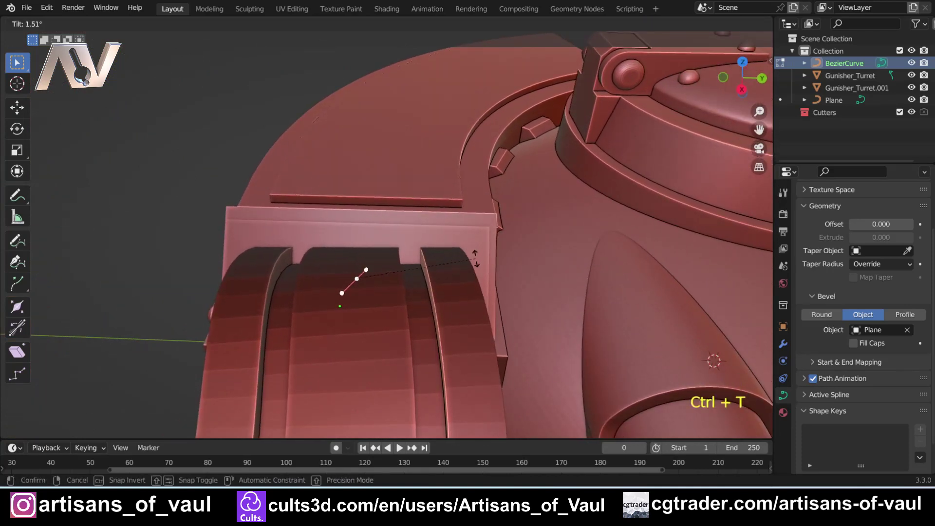
{"action": "left_click", "coordinate": [475, 257]}
{"action": "middle_click_drag", "start_coordinate": [475, 257], "coordinate": [498, 252]}
{"action": "scroll", "coordinate": [384, 246], "scroll_direction": "up", "scroll_amount": 3}
{"action": "middle_click_drag", "start_coordinate": [370, 246], "coordinate": [399, 264]}
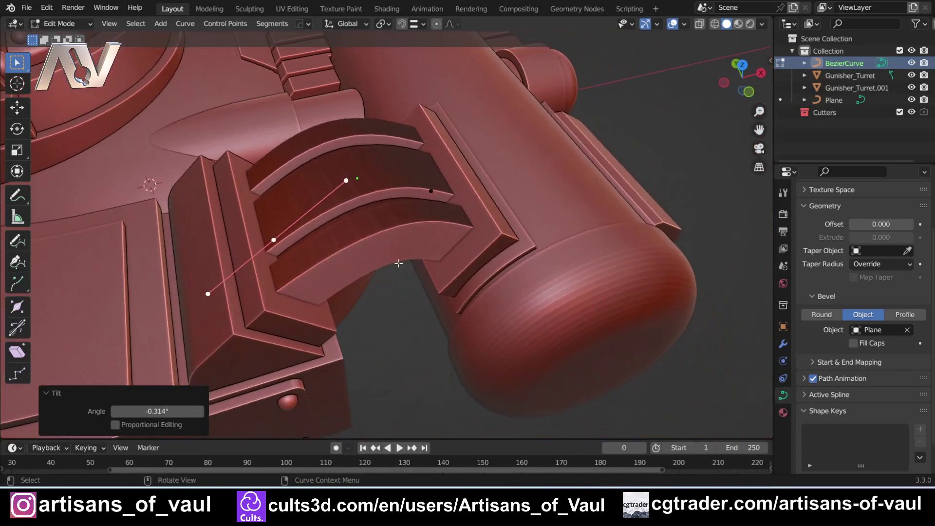
{"action": "key", "text": "Tab"}
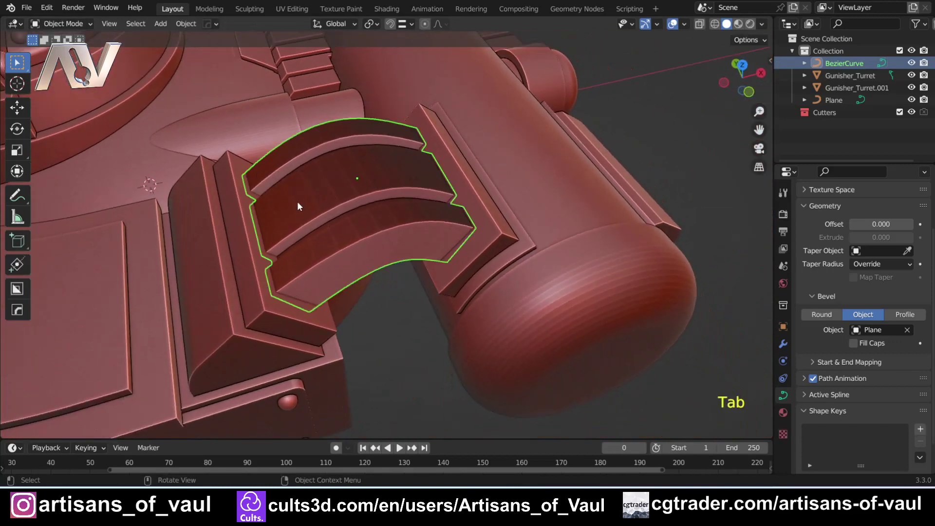
Step: Set the arch curve's preview resolution to 36
{"action": "scroll", "coordinate": [297, 203], "scroll_direction": "up", "scroll_amount": 1}
{"action": "middle_click_drag", "start_coordinate": [289, 205], "coordinate": [296, 235], "text": "shift"}
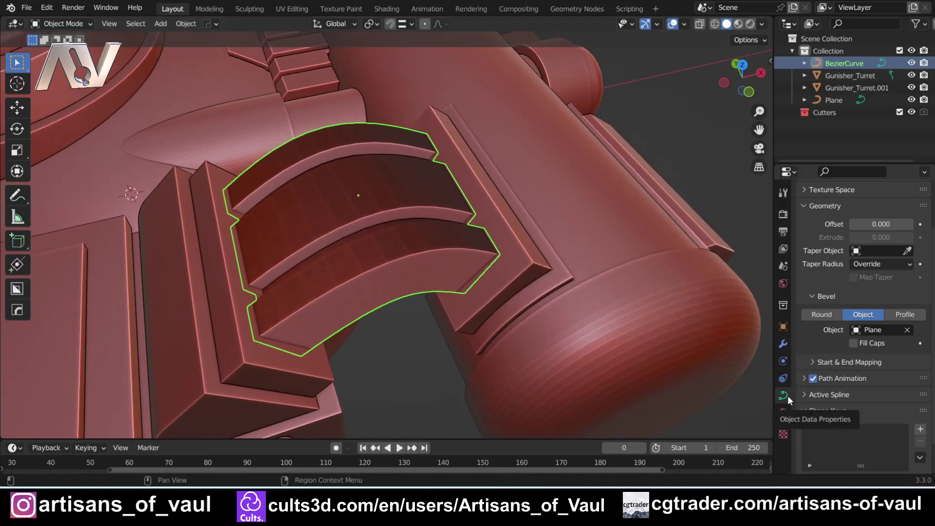
{"action": "scroll", "coordinate": [845, 287], "scroll_direction": "up", "scroll_amount": 3}
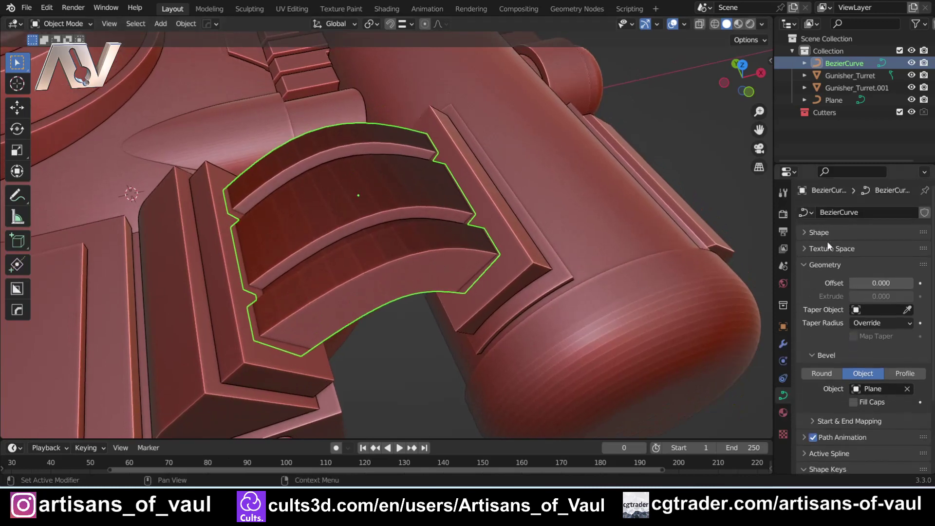
{"action": "left_click", "coordinate": [805, 233]}
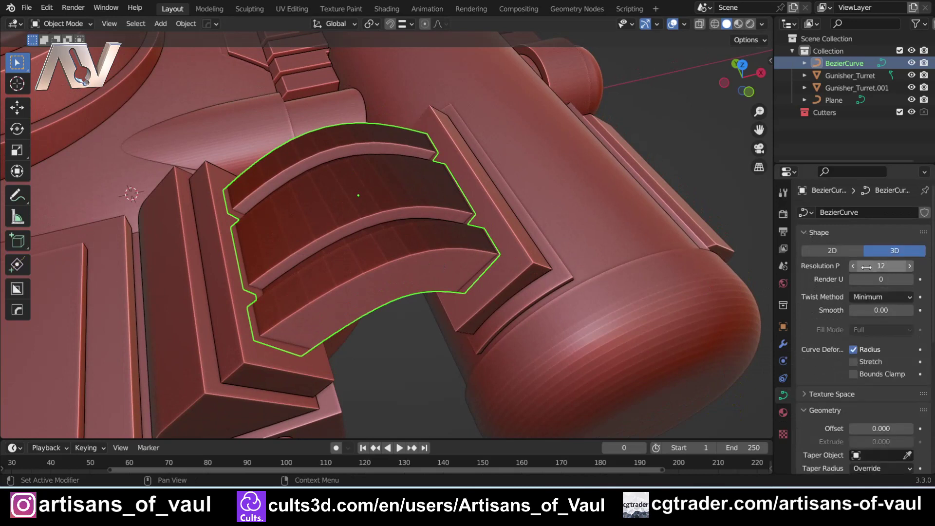
{"action": "left_click", "coordinate": [882, 266]}
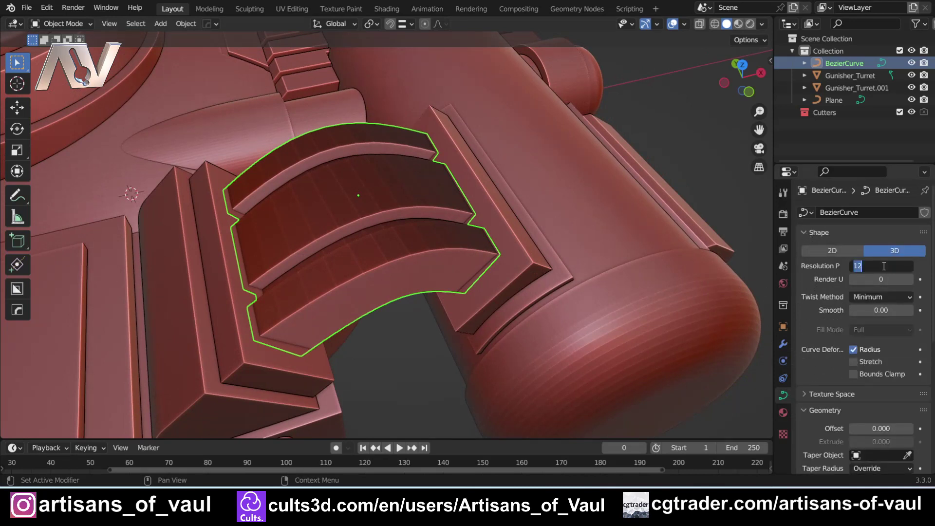
{"action": "type", "text": "36"}
{"action": "key", "text": "Return"}
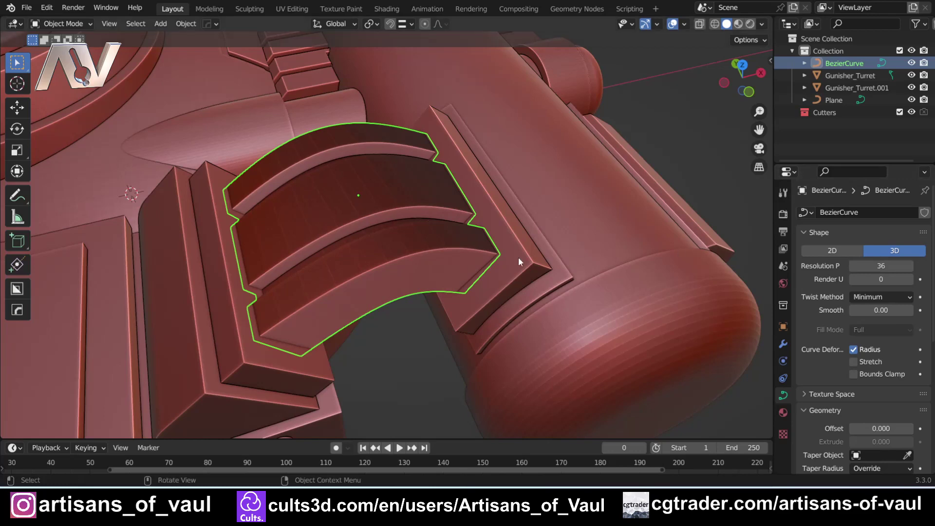
Step: Deselect the arch and examine the connector on the first turret and the blocks on the second turret
{"action": "middle_click_drag", "start_coordinate": [518, 256], "coordinate": [455, 250]}
{"action": "scroll", "coordinate": [450, 252], "scroll_direction": "down", "scroll_amount": 4}
{"action": "left_click", "coordinate": [399, 339]}
{"action": "middle_click_drag", "start_coordinate": [399, 339], "coordinate": [405, 312]}
{"action": "middle_click_drag", "start_coordinate": [406, 311], "coordinate": [465, 235], "text": "shift"}
{"action": "scroll", "coordinate": [402, 293], "scroll_direction": "down", "scroll_amount": 2}
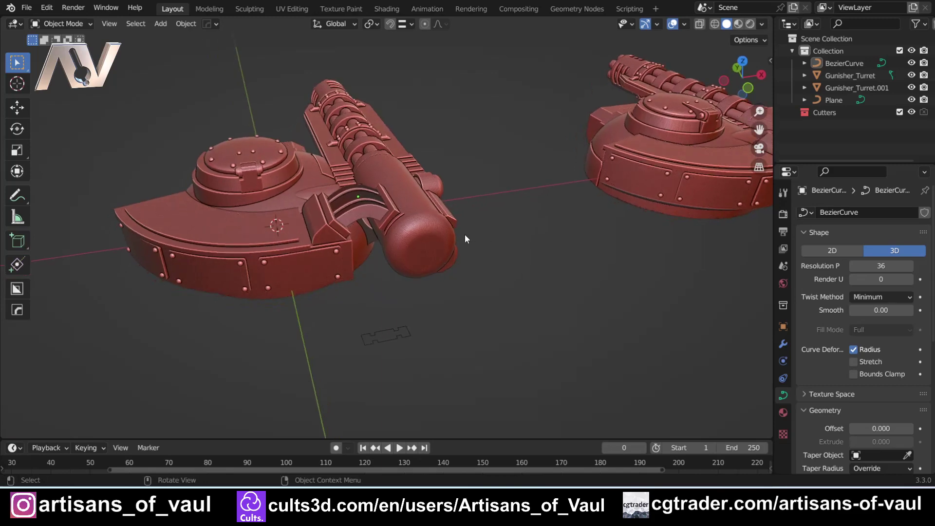
{"action": "middle_click_drag", "start_coordinate": [535, 251], "coordinate": [236, 267], "text": "shift"}
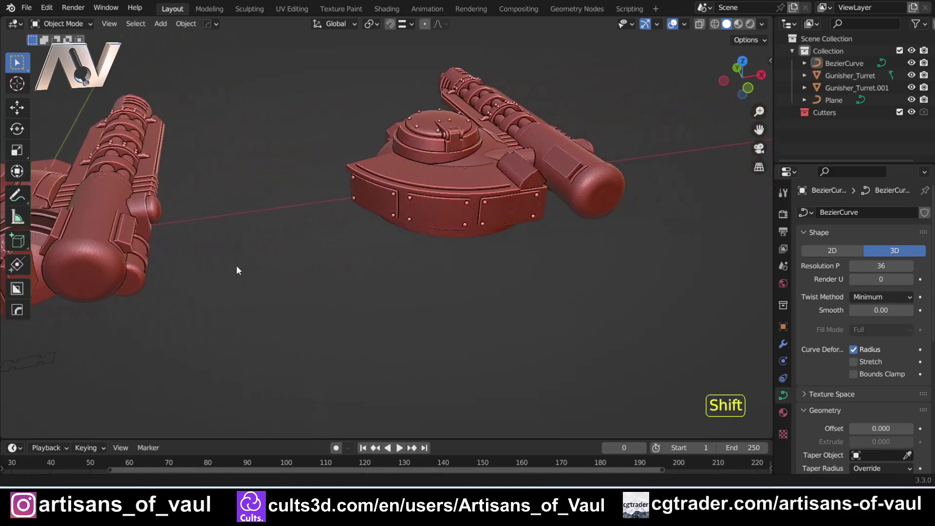
{"action": "middle_click_drag", "start_coordinate": [398, 195], "coordinate": [297, 259], "text": "shift"}
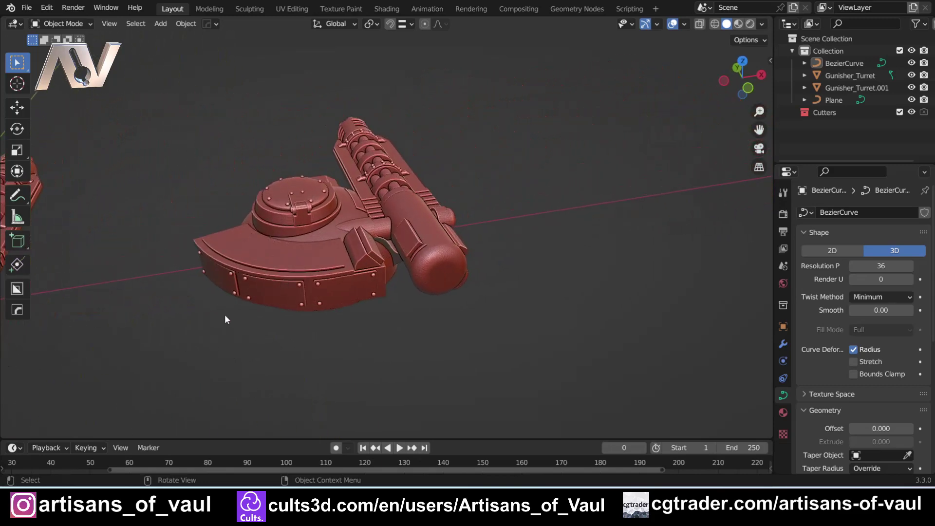
Step: Duplicate the notched profile curve and move the copy about 108.8 units along X to the second turret
{"action": "middle_click_drag", "start_coordinate": [224, 314], "coordinate": [276, 285]}
{"action": "left_click", "coordinate": [179, 307]}
{"action": "middle_click_drag", "start_coordinate": [179, 307], "coordinate": [188, 338]}
{"action": "key", "text": "shift+d"}
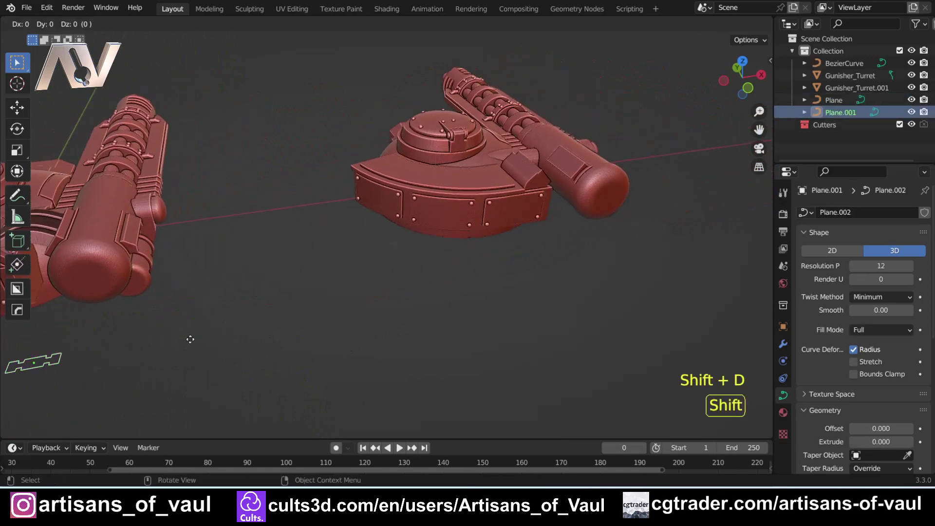
{"action": "key", "text": "x"}
{"action": "left_click", "coordinate": [731, 294]}
{"action": "middle_click_drag", "start_coordinate": [578, 265], "coordinate": [393, 303], "text": "shift"}
{"action": "scroll", "coordinate": [344, 280], "scroll_direction": "up", "scroll_amount": 2}
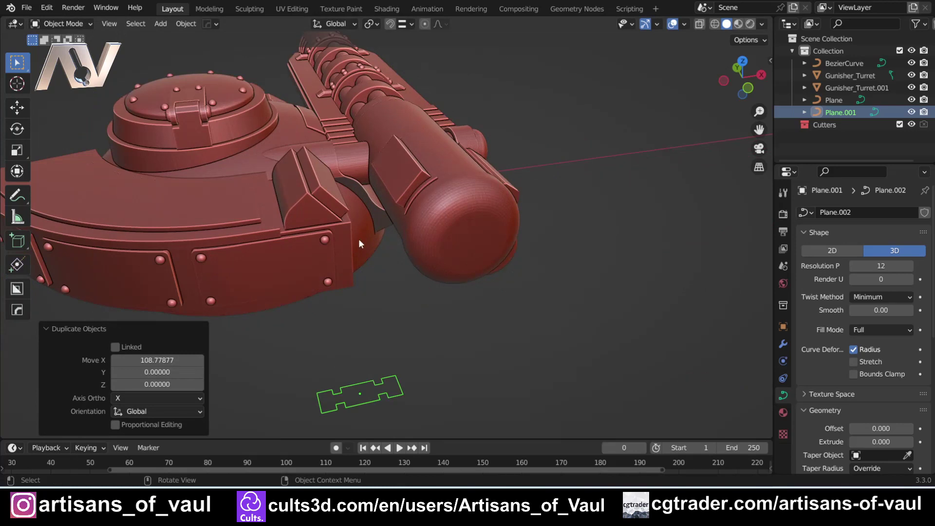
Step: Create a Cablerator cable between the second turret's gun block and rear armour block with a tension of about 4.48
{"action": "mouse_move", "coordinate": [359, 240]}
{"action": "middle_mouse_down"}
{"action": "mouse_move", "coordinate": [341, 240]}
{"action": "mouse_move", "coordinate": [349, 241]}
{"action": "middle_mouse_up"}
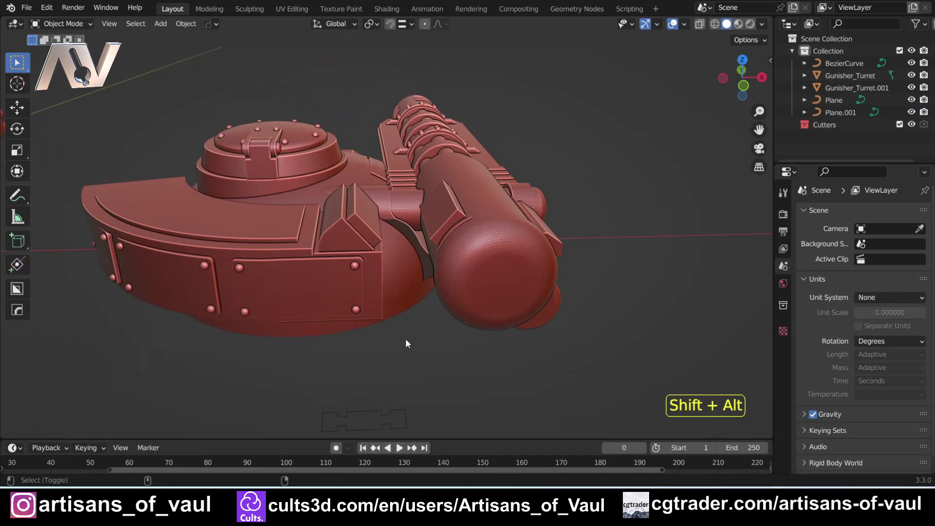
{"action": "key", "text": "shift+alt+c"}
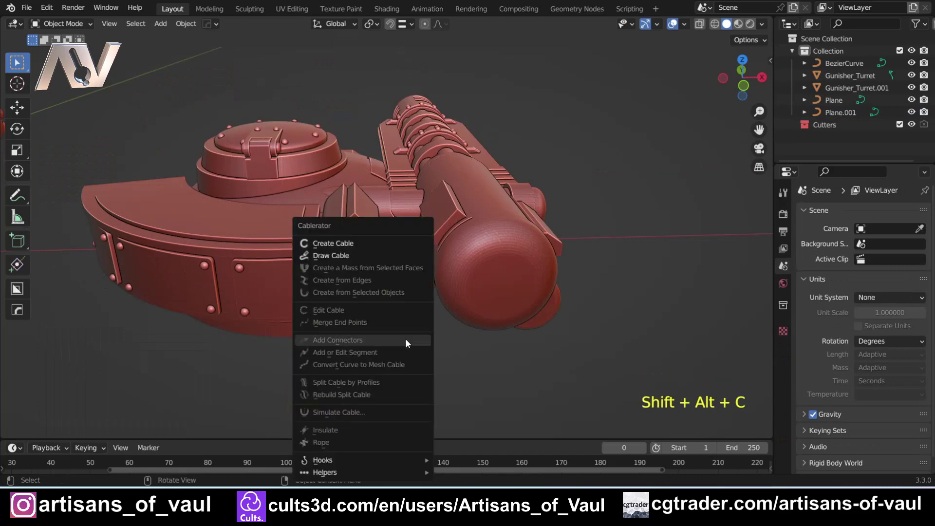
{"action": "left_click", "coordinate": [358, 242]}
{"action": "middle_click_drag", "start_coordinate": [358, 243], "coordinate": [385, 183]}
{"action": "left_click", "coordinate": [388, 182]}
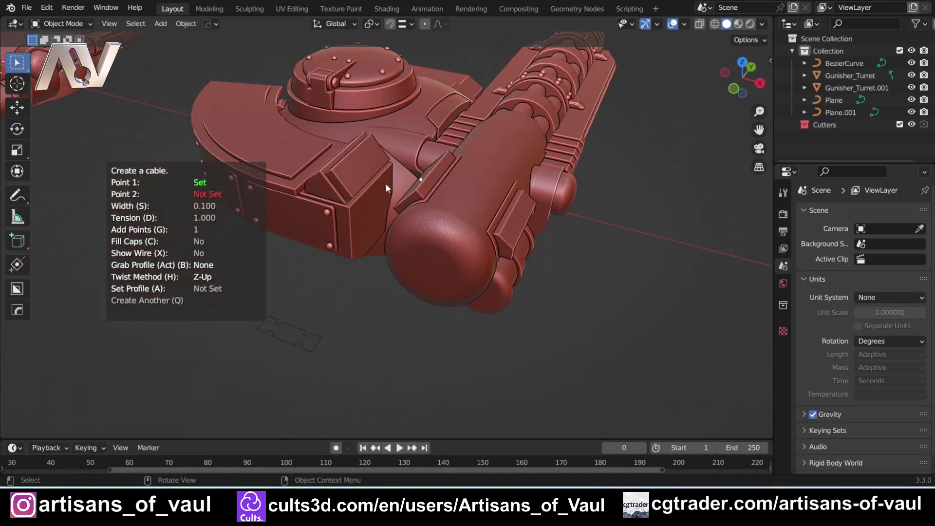
{"action": "left_click", "coordinate": [359, 170]}
{"action": "middle_click_drag", "start_coordinate": [356, 197], "coordinate": [468, 184]}
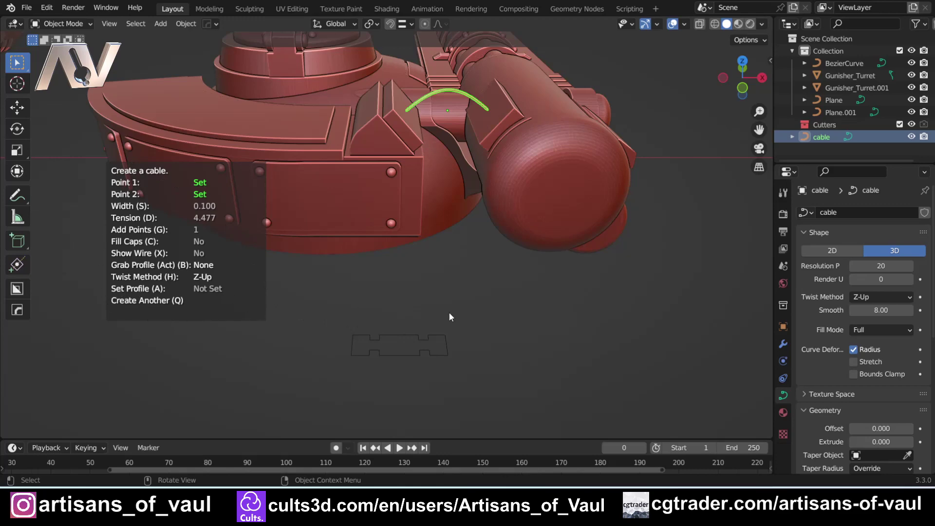
Step: Set the copied notched curve as the cable's profile and shade the cable flat
{"action": "key", "text": "a"}
{"action": "middle_click_drag", "start_coordinate": [438, 311], "coordinate": [422, 343]}
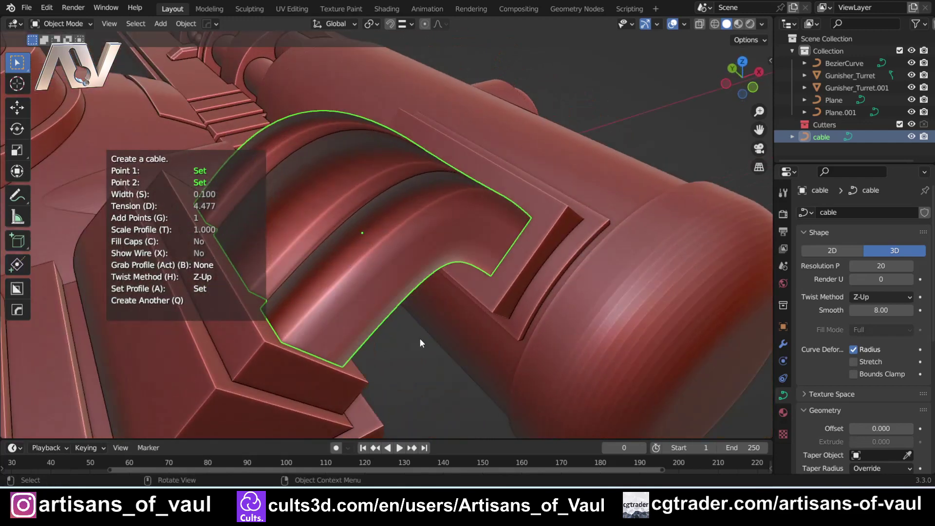
{"action": "right_click", "coordinate": [362, 217]}
{"action": "left_click", "coordinate": [363, 217]}
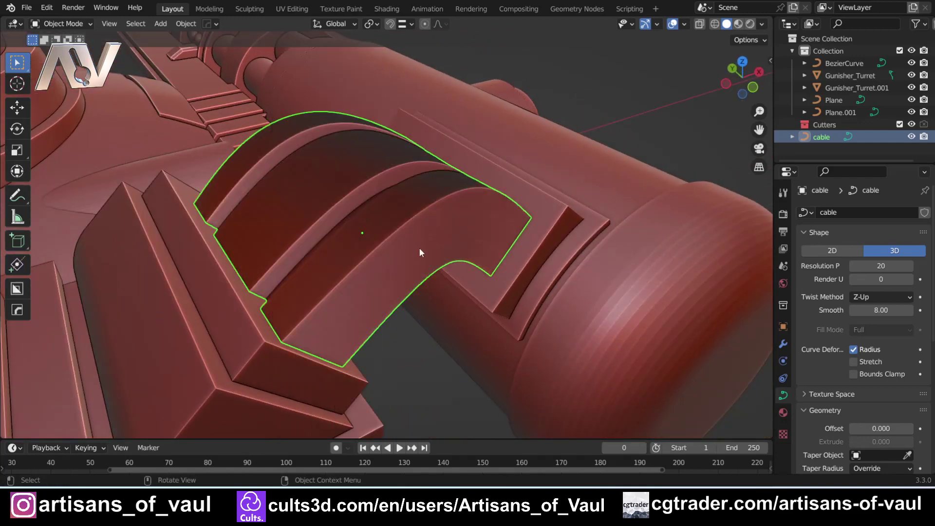
Step: Edit the cable with Cablerator and set its resolution to 36
{"action": "middle_click_drag", "start_coordinate": [420, 249], "coordinate": [391, 234]}
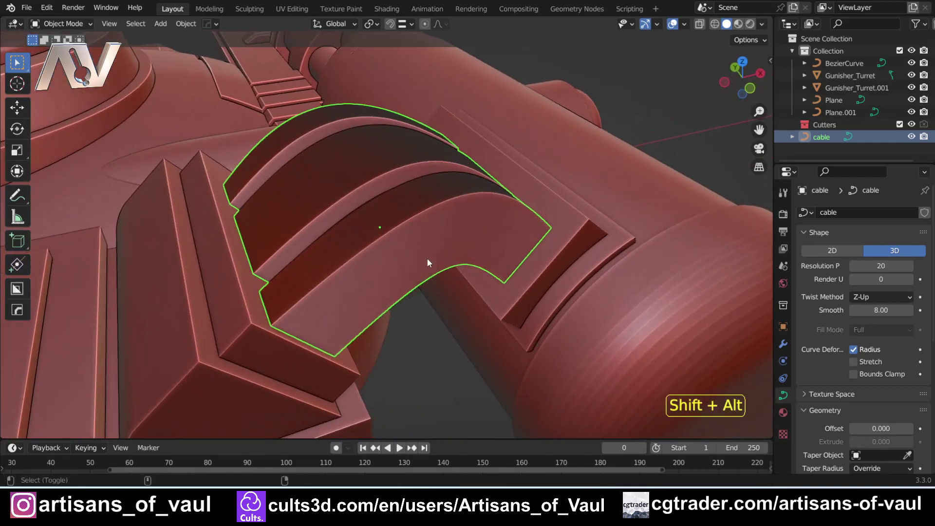
{"action": "key", "text": "shift+alt+c"}
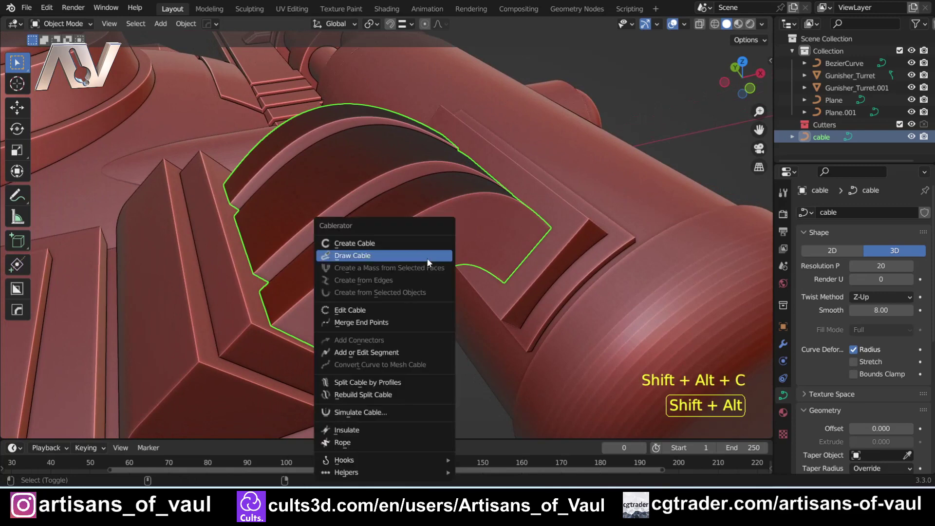
{"action": "left_click", "coordinate": [384, 310]}
{"action": "mouse_move", "coordinate": [416, 229]}
{"action": "middle_mouse_down"}
{"action": "mouse_move", "coordinate": [384, 237]}
{"action": "mouse_move", "coordinate": [407, 220]}
{"action": "middle_mouse_up"}
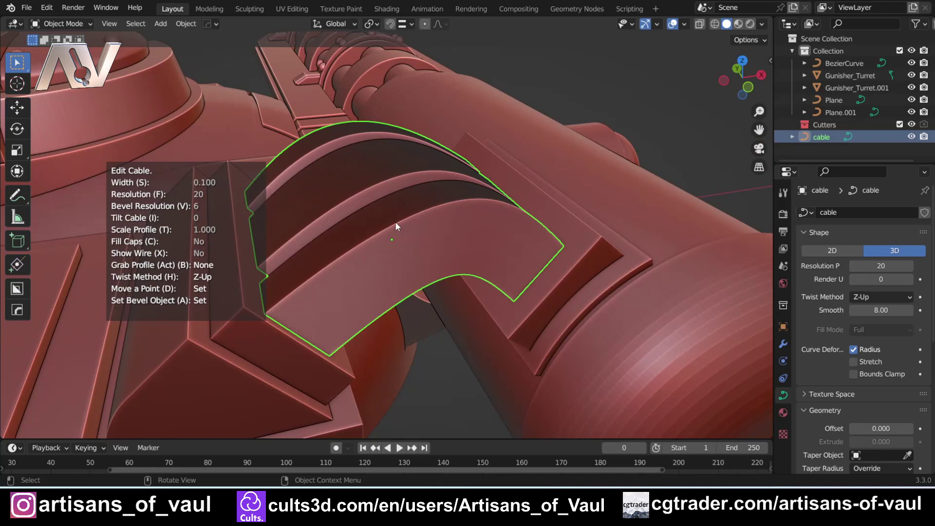
{"action": "scroll", "coordinate": [395, 222], "scroll_direction": "down", "scroll_amount": 19}
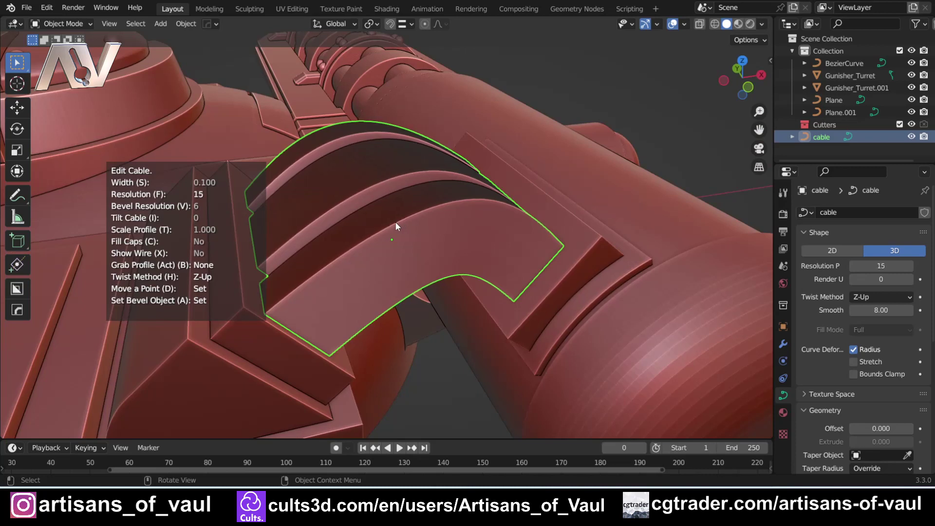
{"action": "scroll", "coordinate": [396, 224], "scroll_direction": "up", "scroll_amount": 20}
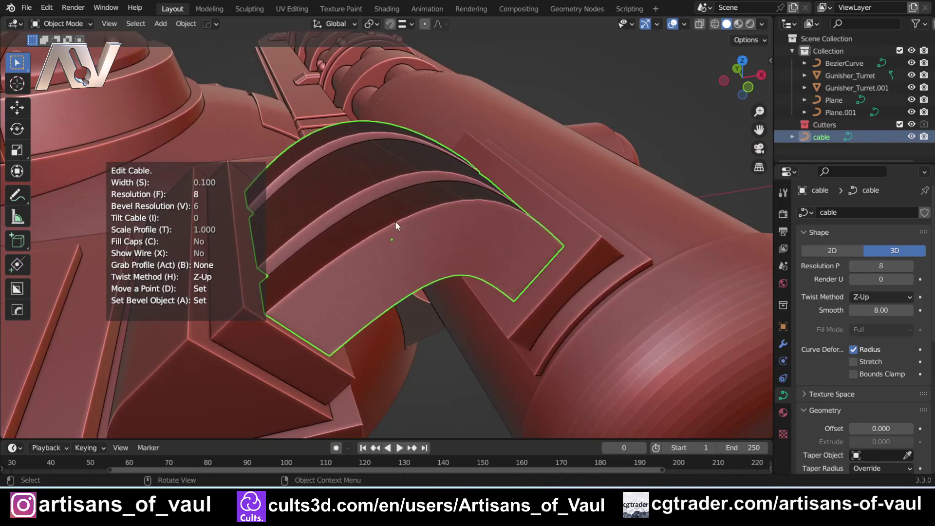
{"action": "scroll", "coordinate": [397, 225], "scroll_direction": "up", "scroll_amount": 11}
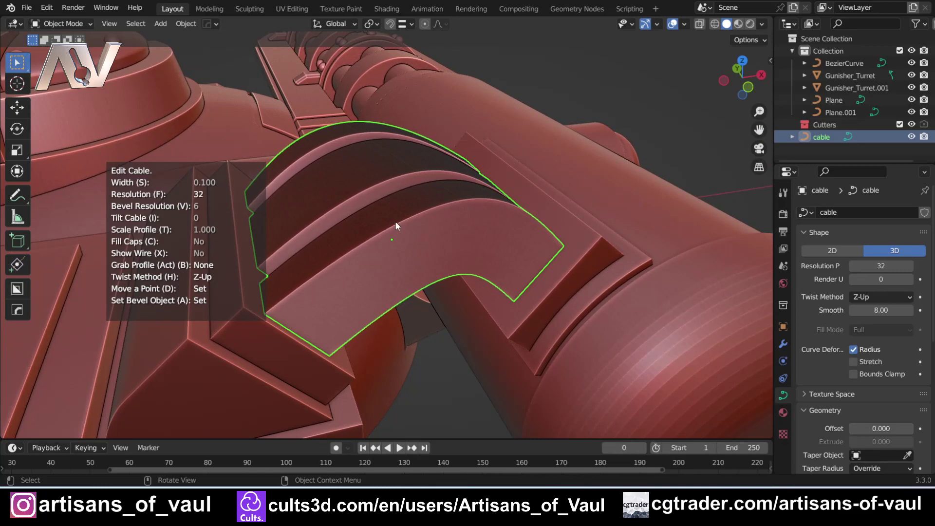
{"action": "scroll", "coordinate": [396, 222], "scroll_direction": "down", "scroll_amount": 5}
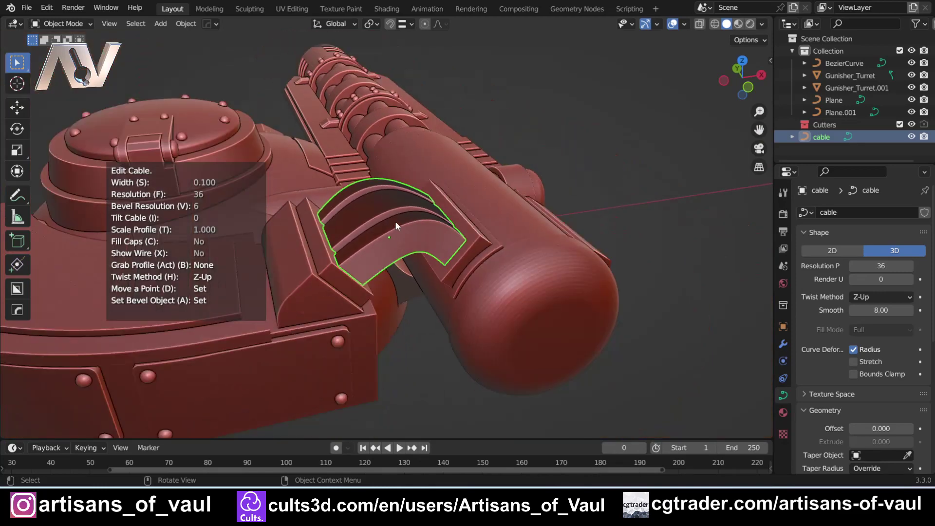
{"action": "left_click", "coordinate": [422, 336]}
Step: Enter Edit Mode on the cable and tilt its armour-side control point about 0.44°
{"action": "middle_click_drag", "start_coordinate": [423, 338], "coordinate": [310, 298]}
{"action": "scroll", "coordinate": [310, 298], "scroll_direction": "down", "scroll_amount": 4}
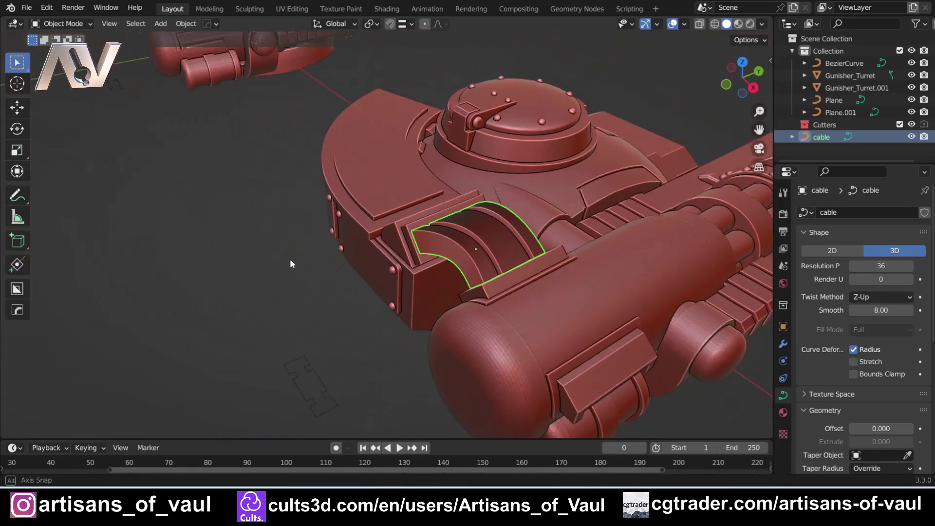
{"action": "middle_click_drag", "start_coordinate": [290, 258], "coordinate": [376, 258]}
{"action": "scroll", "coordinate": [383, 326], "scroll_direction": "up", "scroll_amount": 3}
{"action": "scroll", "coordinate": [377, 246], "scroll_direction": "up", "scroll_amount": 2}
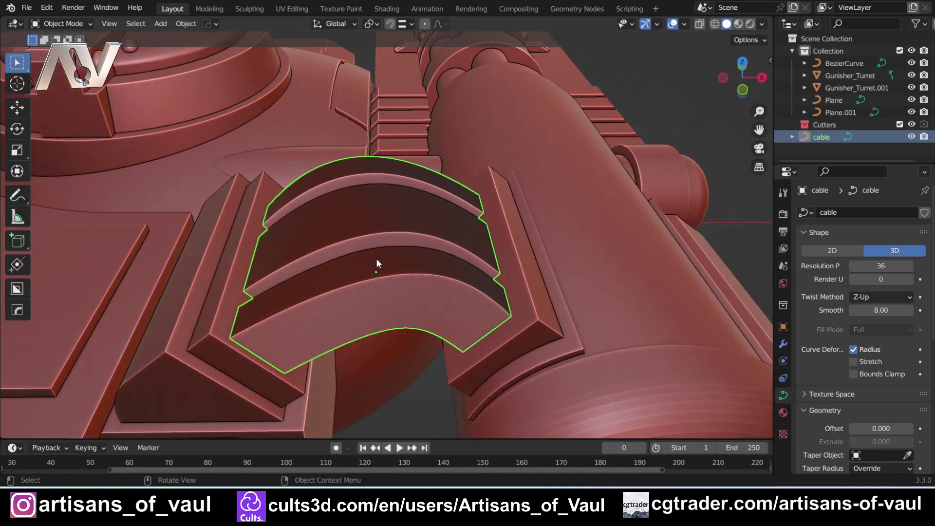
{"action": "key", "text": "Tab"}
{"action": "left_click", "coordinate": [276, 258]}
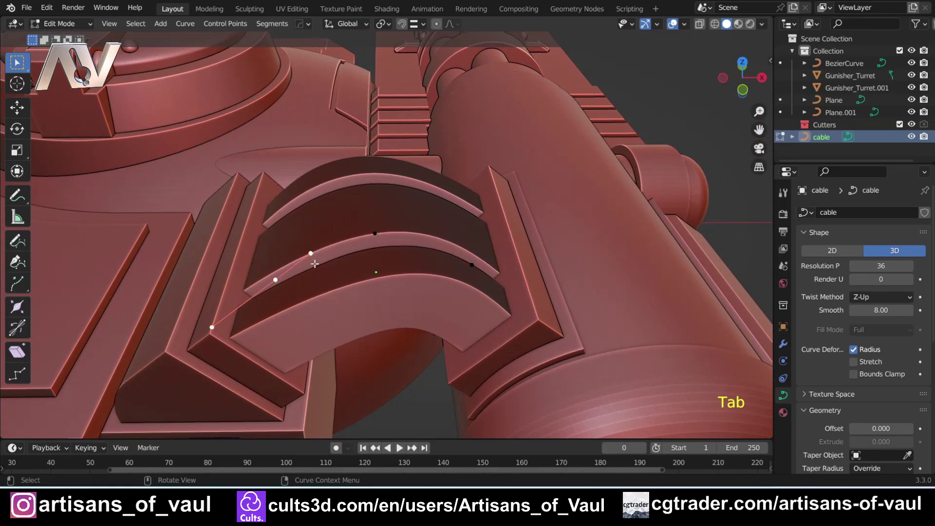
{"action": "middle_click_drag", "start_coordinate": [315, 264], "coordinate": [391, 243]}
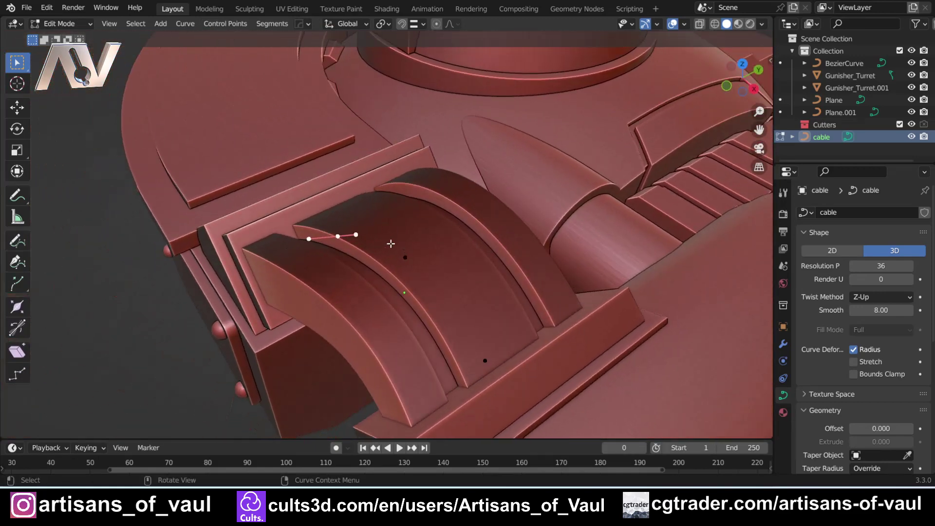
{"action": "key", "text": "ctrl+t"}
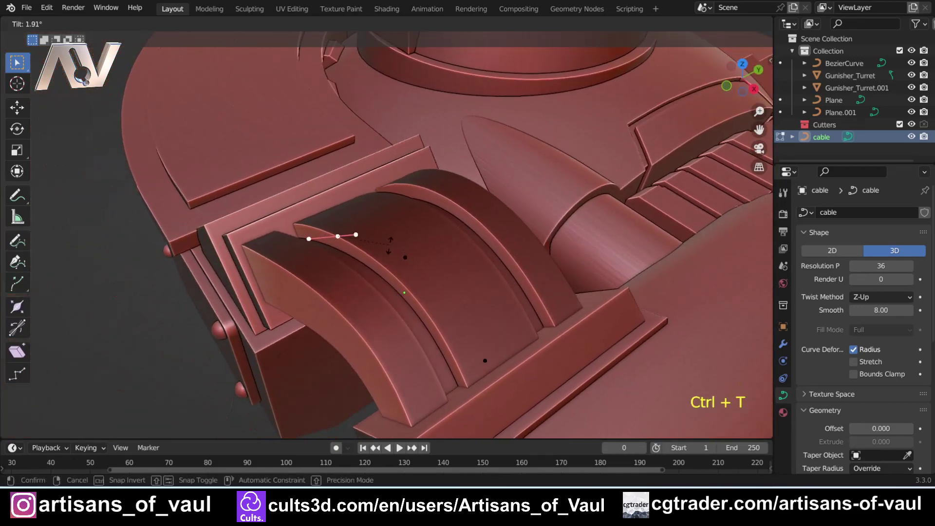
{"action": "left_click", "coordinate": [388, 246]}
Step: Move the cable's armour-side control point about 0.88 along the global Y axis to centre that end on the armour block
{"action": "middle_click_drag", "start_coordinate": [388, 246], "coordinate": [319, 279]}
{"action": "scroll", "coordinate": [379, 225], "scroll_direction": "down", "scroll_amount": 2}
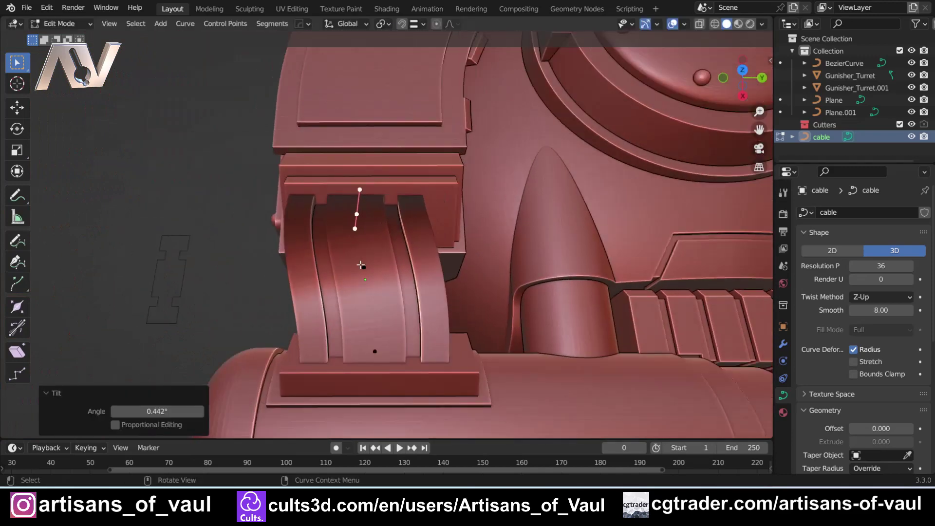
{"action": "left_click", "coordinate": [363, 266]}
{"action": "left_click", "coordinate": [357, 215]}
{"action": "middle_click_drag", "start_coordinate": [360, 214], "coordinate": [305, 240], "text": "shift"}
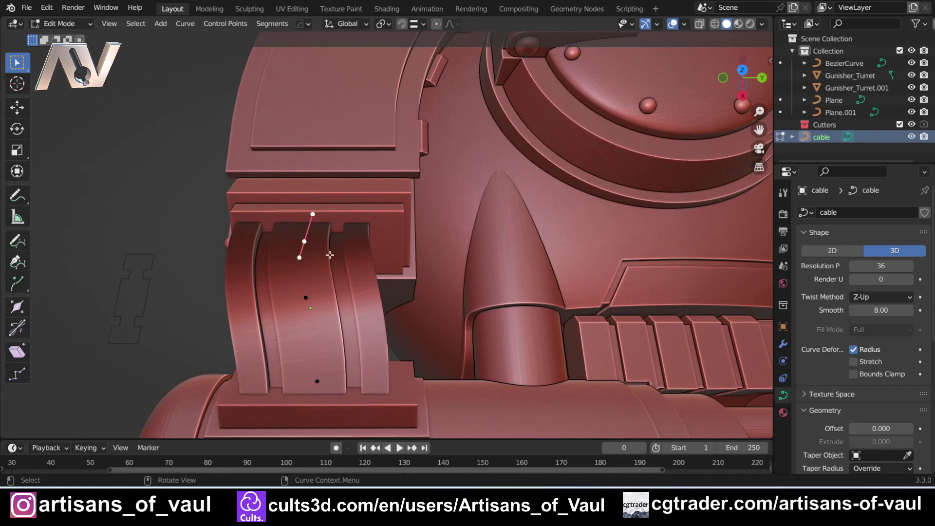
{"action": "scroll", "coordinate": [330, 254], "scroll_direction": "down", "scroll_amount": 4}
{"action": "middle_click_drag", "start_coordinate": [386, 176], "coordinate": [372, 340], "text": "shift"}
{"action": "scroll", "coordinate": [393, 283], "scroll_direction": "down", "scroll_amount": 3}
{"action": "scroll", "coordinate": [414, 103], "scroll_direction": "down", "scroll_amount": 2}
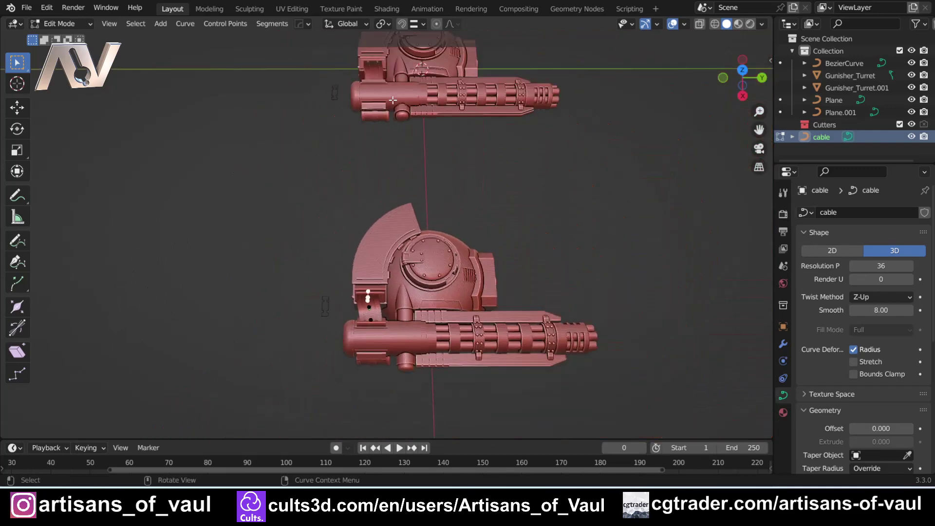
{"action": "scroll", "coordinate": [357, 263], "scroll_direction": "up", "scroll_amount": 7}
{"action": "middle_click_drag", "start_coordinate": [336, 372], "coordinate": [374, 160], "text": "shift"}
{"action": "scroll", "coordinate": [372, 234], "scroll_direction": "up", "scroll_amount": 4}
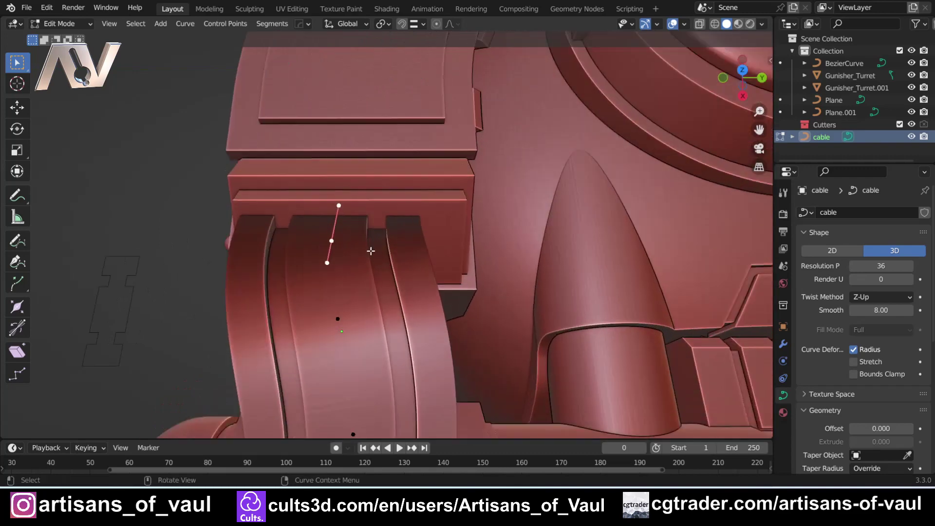
{"action": "middle_click_drag", "start_coordinate": [371, 251], "coordinate": [368, 303], "text": "shift"}
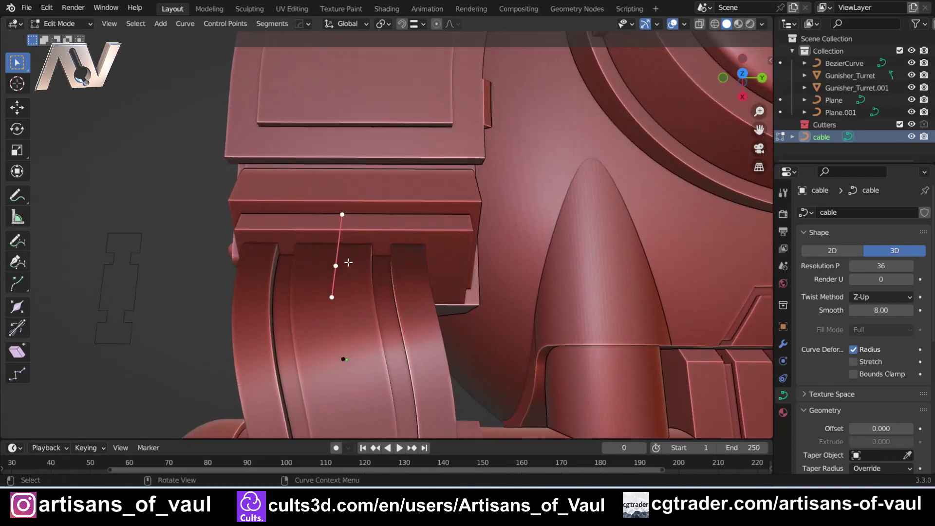
{"action": "key", "text": "g"}
{"action": "key", "text": "y"}
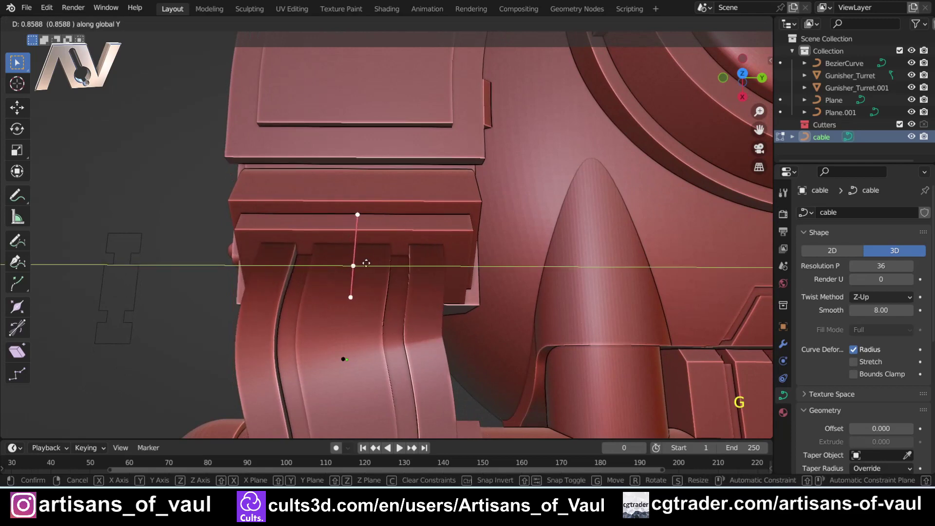
{"action": "left_click", "coordinate": [365, 264]}
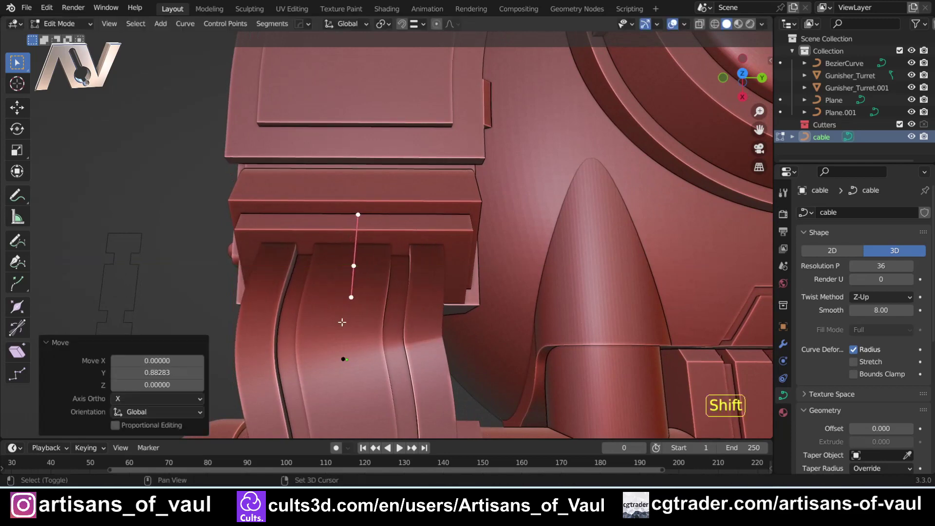
Step: Move the cable's middle control point along the global Y axis, in line with its armour-side end
{"action": "middle_click_drag", "start_coordinate": [365, 263], "coordinate": [367, 284], "text": "shift"}
{"action": "key", "text": "g"}
{"action": "key", "text": "y"}
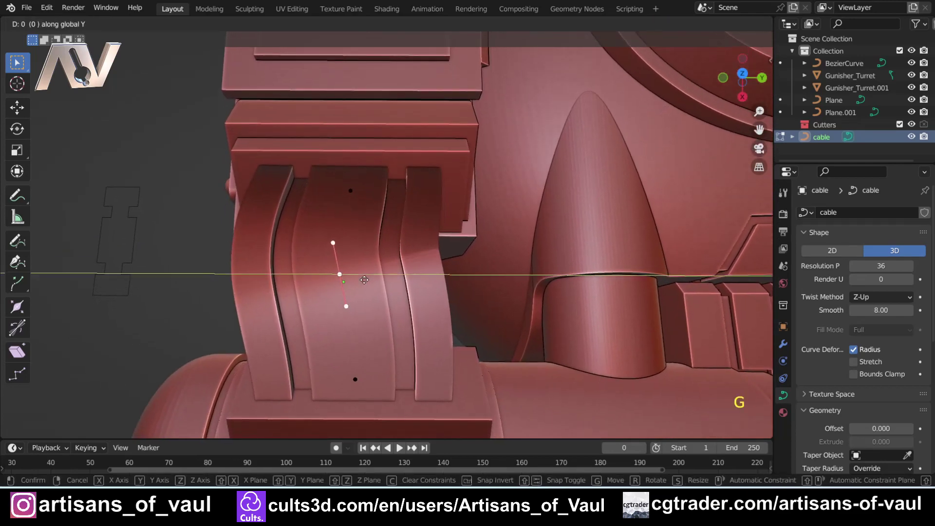
{"action": "left_click", "coordinate": [379, 283]}
Step: Move the cable's gun-side control point about 0.40 along the global Y axis
{"action": "left_click", "coordinate": [355, 379]}
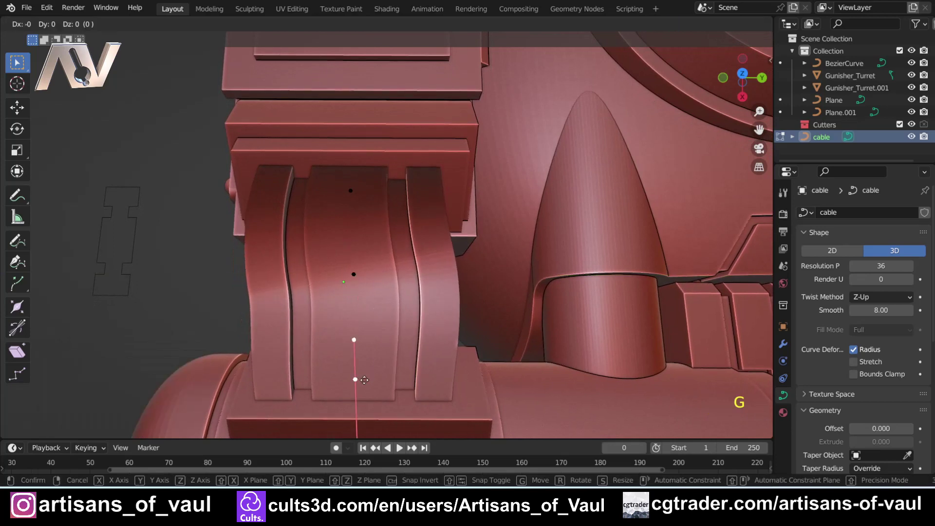
{"action": "key", "text": "g"}
{"action": "key", "text": "y"}
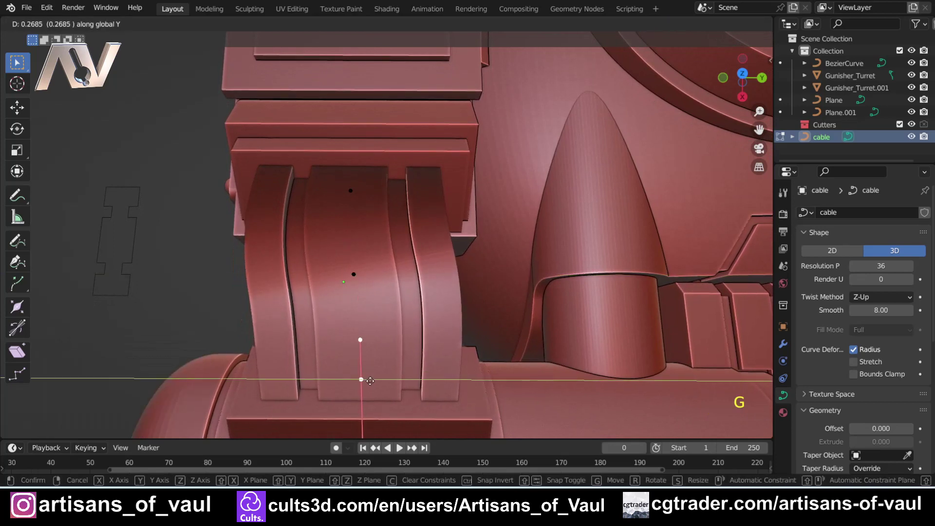
{"action": "left_click", "coordinate": [373, 382]}
Step: Return to Object Mode, deselect the cable and examine the arched connector between the armour and the gun from several angles
{"action": "scroll", "coordinate": [373, 382], "scroll_direction": "down", "scroll_amount": 3}
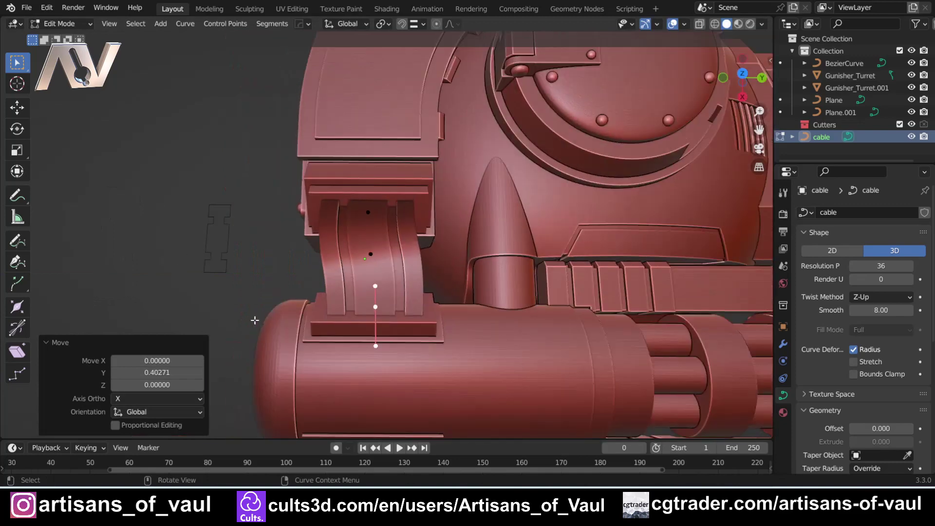
{"action": "middle_click_drag", "start_coordinate": [371, 341], "coordinate": [463, 217]}
{"action": "scroll", "coordinate": [439, 224], "scroll_direction": "down", "scroll_amount": 2}
{"action": "middle_click_drag", "start_coordinate": [336, 265], "coordinate": [409, 276]}
{"action": "key", "text": "Tab"}
{"action": "left_click", "coordinate": [353, 253]}
{"action": "left_click", "coordinate": [377, 335]}
{"action": "scroll", "coordinate": [376, 335], "scroll_direction": "up", "scroll_amount": 2}
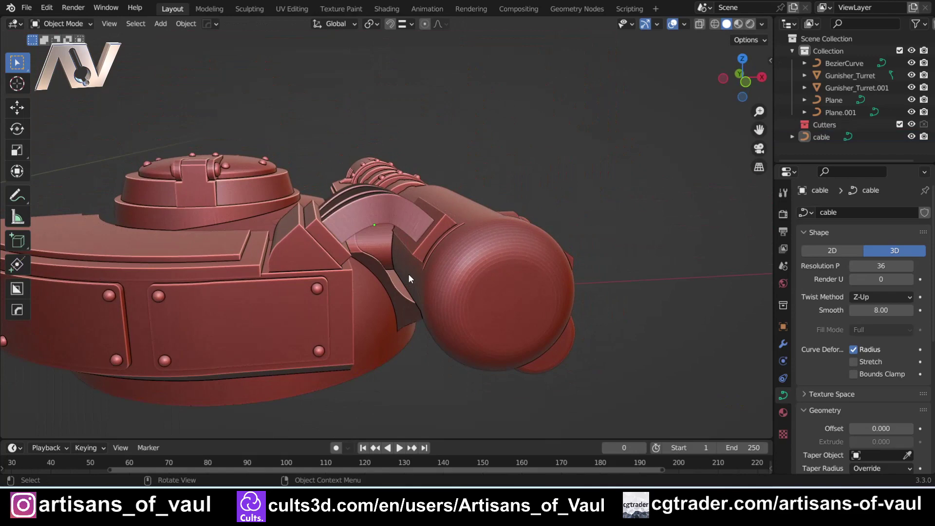
{"action": "middle_click_drag", "start_coordinate": [372, 223], "coordinate": [325, 316], "text": "shift"}
{"action": "scroll", "coordinate": [365, 299], "scroll_direction": "up", "scroll_amount": 2}
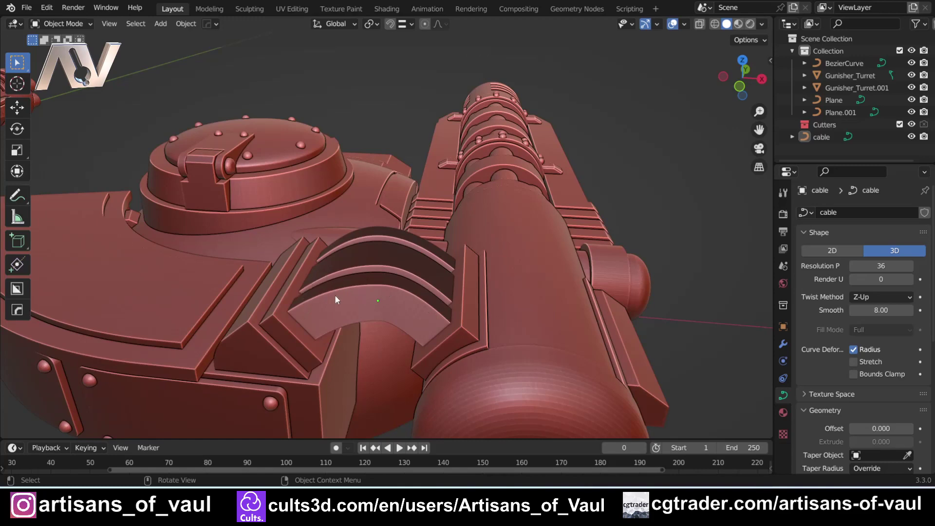
{"action": "scroll", "coordinate": [335, 294], "scroll_direction": "down", "scroll_amount": 5}
{"action": "middle_click_drag", "start_coordinate": [342, 305], "coordinate": [366, 291]}
{"action": "scroll", "coordinate": [370, 304], "scroll_direction": "up", "scroll_amount": 2}
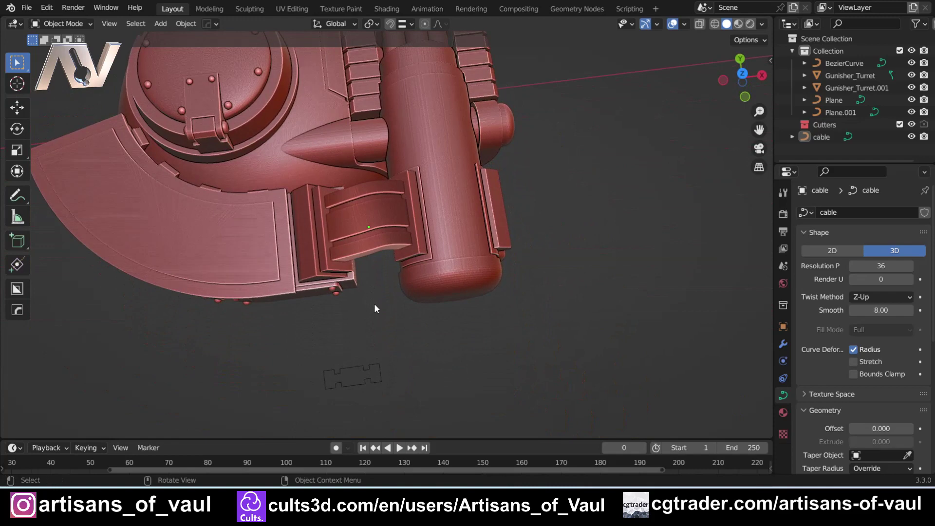
Step: Add a 2 m cube and move it about 129.3 in X, -38.0 in Y and -4.7 in Z, behind the second turret
{"action": "key", "text": "shift+a"}
{"action": "mouse_move", "coordinate": [344, 227]}
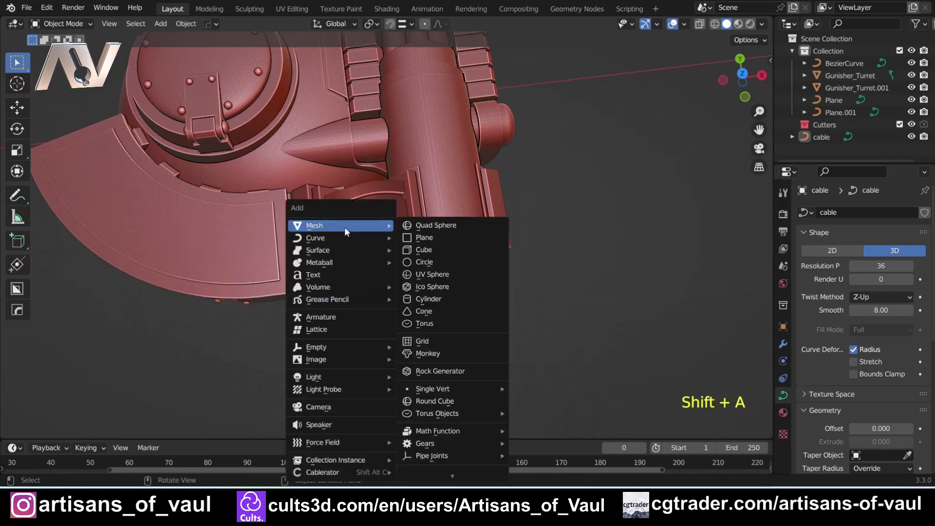
{"action": "left_click", "coordinate": [424, 249]}
{"action": "scroll", "coordinate": [423, 250], "scroll_direction": "down", "scroll_amount": 3}
{"action": "middle_click_drag", "start_coordinate": [369, 217], "coordinate": [255, 259]}
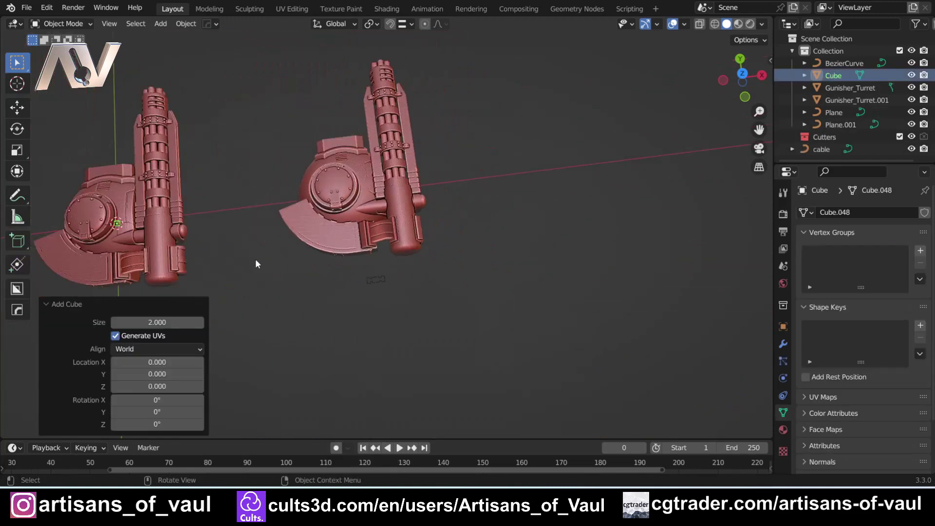
{"action": "key", "text": "g"}
{"action": "left_click", "coordinate": [526, 304]}
Step: In top view, move the cube about -5.88 in X and -5.77 in Y onto the notched profile curve
{"action": "scroll", "coordinate": [415, 323], "scroll_direction": "up", "scroll_amount": 6}
{"action": "scroll", "coordinate": [390, 268], "scroll_direction": "up", "scroll_amount": 2}
{"action": "middle_click_drag", "start_coordinate": [415, 323], "coordinate": [388, 223], "text": "shift"}
{"action": "left_click", "coordinate": [743, 74]}
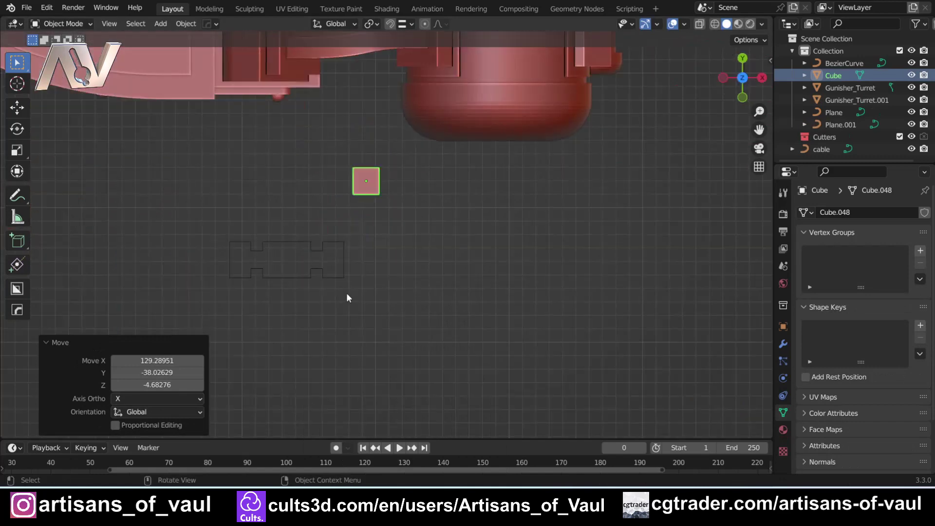
{"action": "key", "text": "g"}
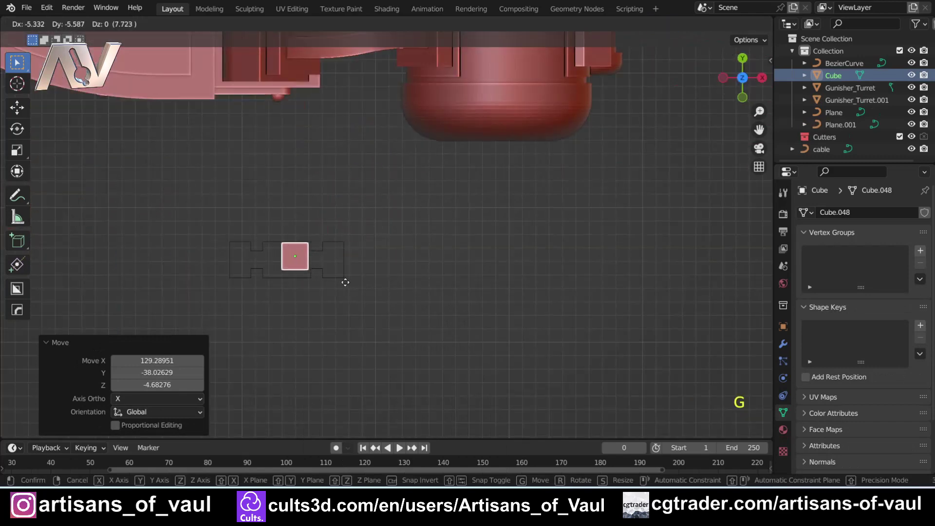
{"action": "left_click", "coordinate": [316, 267]}
Step: Scale the cube by about 4.86 in X and 1.68 in Y so it covers the notched profile curve
{"action": "middle_click_drag", "start_coordinate": [315, 268], "coordinate": [356, 264], "text": "shift"}
{"action": "scroll", "coordinate": [360, 263], "scroll_direction": "up", "scroll_amount": 2}
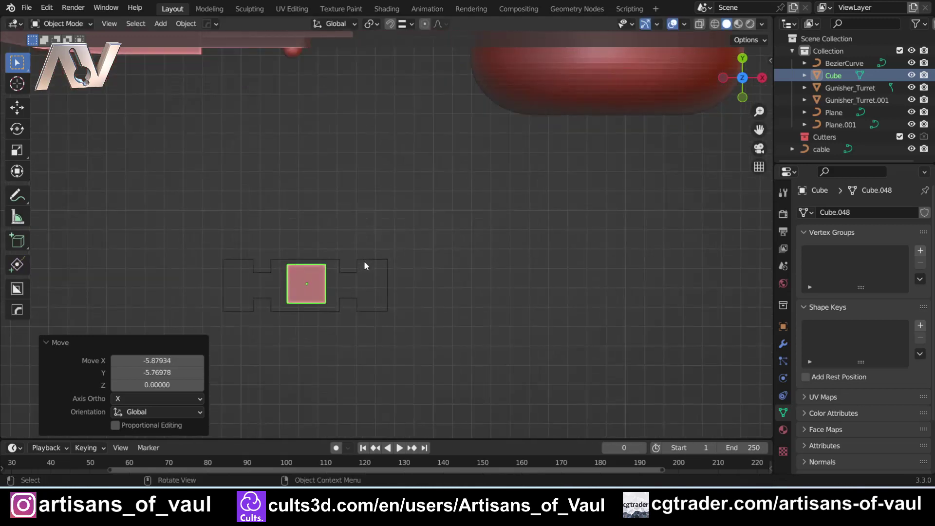
{"action": "key", "text": "s"}
{"action": "key", "text": "x"}
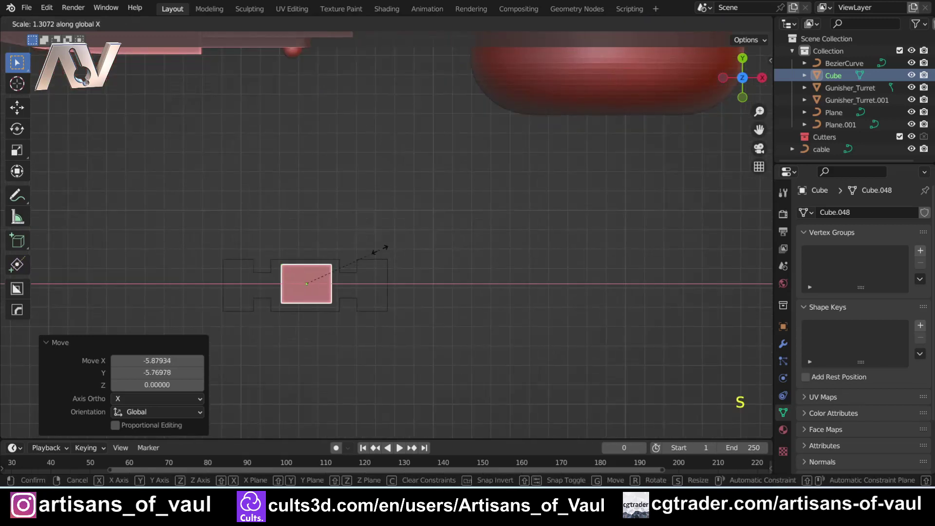
{"action": "left_click", "coordinate": [605, 275]}
{"action": "key", "text": "s"}
{"action": "key", "text": "y"}
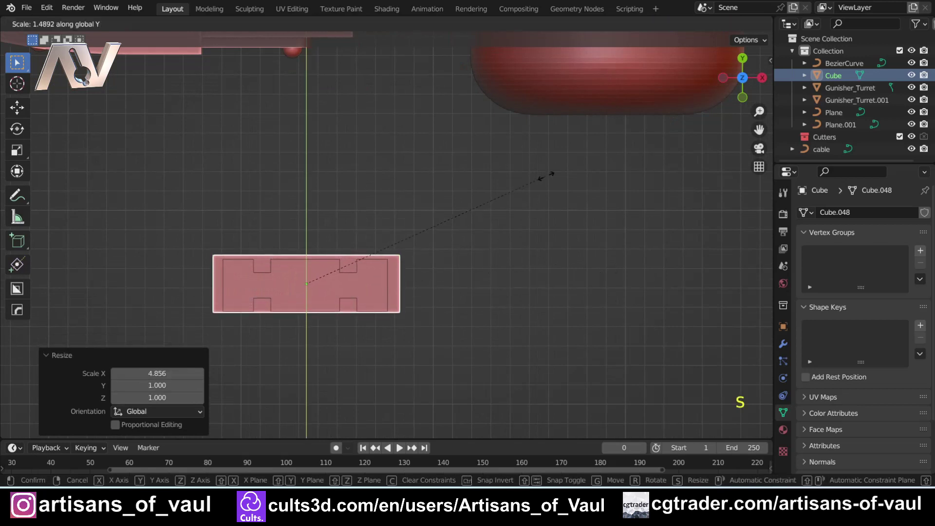
{"action": "left_click", "coordinate": [568, 151]}
Step: Select the block's four vertical edges in edge mode and try to bevel them
{"action": "middle_click_drag", "start_coordinate": [426, 301], "coordinate": [469, 264], "text": "shift"}
{"action": "scroll", "coordinate": [468, 264], "scroll_direction": "up", "scroll_amount": 1}
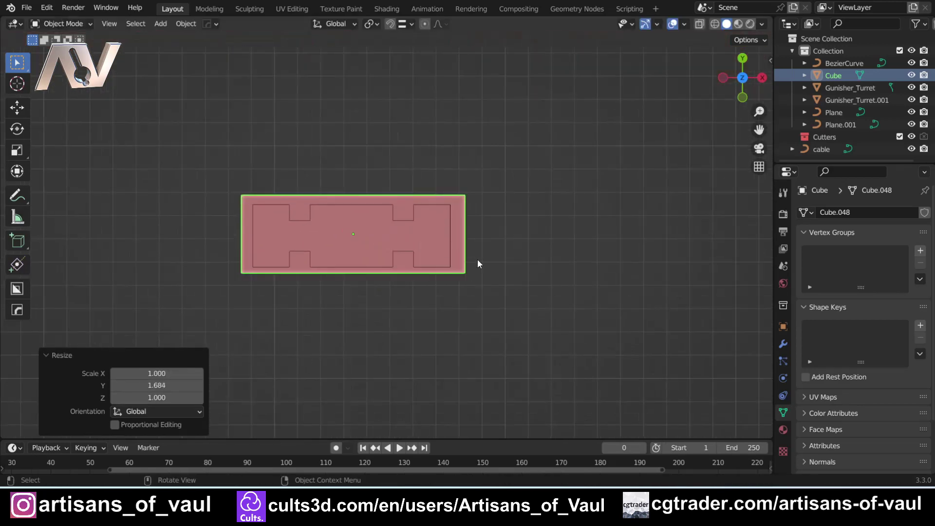
{"action": "middle_click_drag", "start_coordinate": [408, 271], "coordinate": [373, 235]}
{"action": "middle_click_drag", "start_coordinate": [307, 298], "coordinate": [366, 231], "text": "shift"}
{"action": "scroll", "coordinate": [366, 232], "scroll_direction": "up", "scroll_amount": 2}
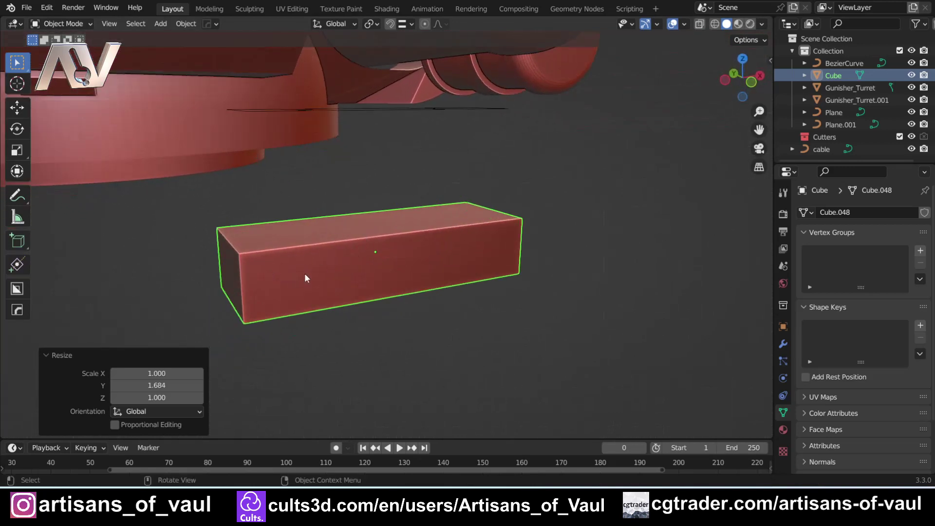
{"action": "scroll", "coordinate": [315, 275], "scroll_direction": "down", "scroll_amount": 2}
{"action": "key", "text": "Tab"}
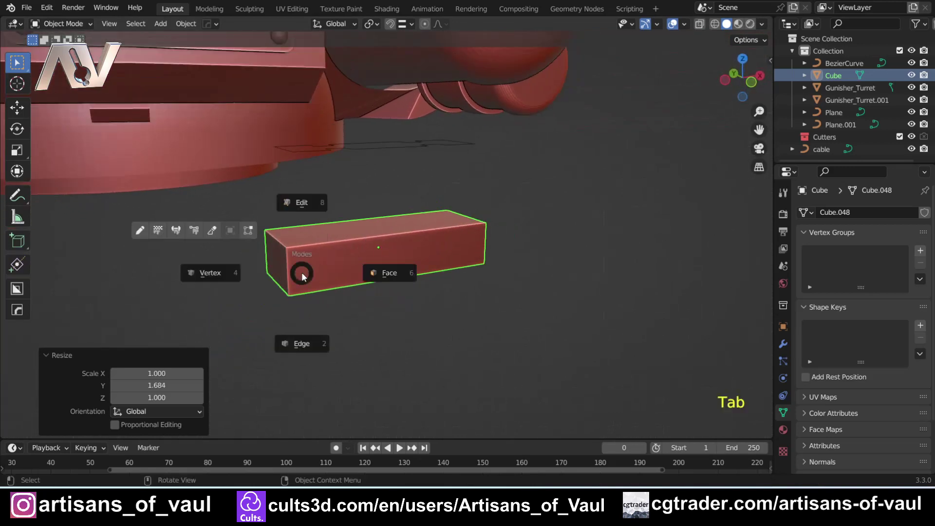
{"action": "left_click", "coordinate": [303, 347]}
{"action": "left_click", "coordinate": [290, 259]}
{"action": "left_click", "coordinate": [262, 252], "text": "shift"}
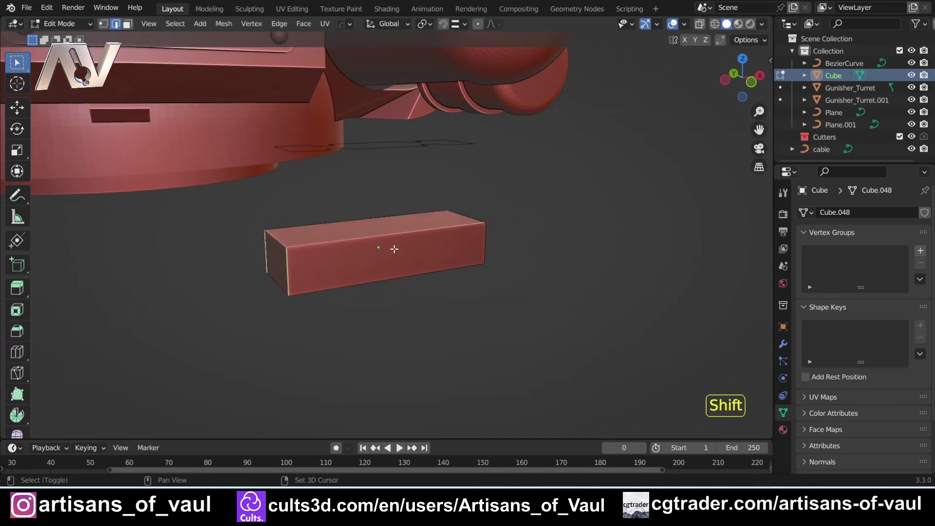
{"action": "middle_click_drag", "start_coordinate": [483, 241], "coordinate": [450, 336]}
{"action": "key", "text": "ctrl+b"}
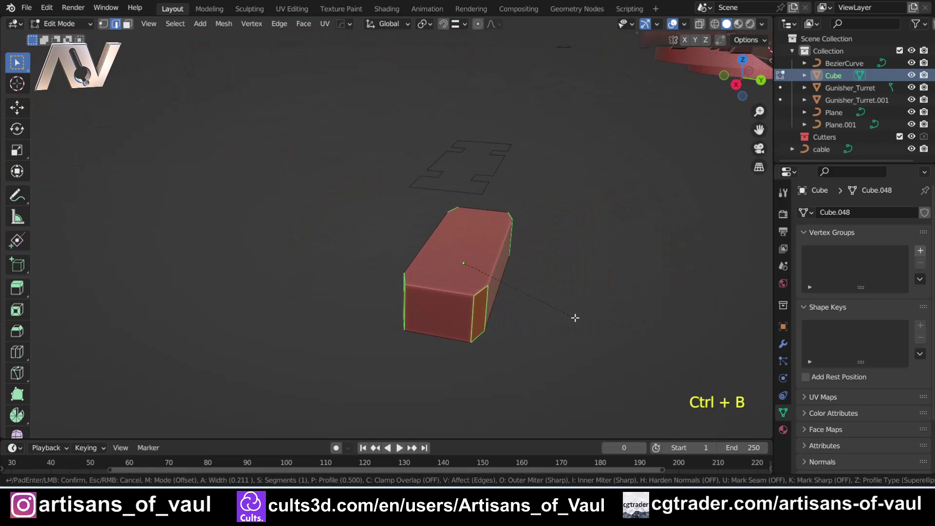
{"action": "right_click", "coordinate": [575, 318]}
Step: Switch back to Object Mode and apply the block's scale
{"action": "key", "text": "ctrl+Tab"}
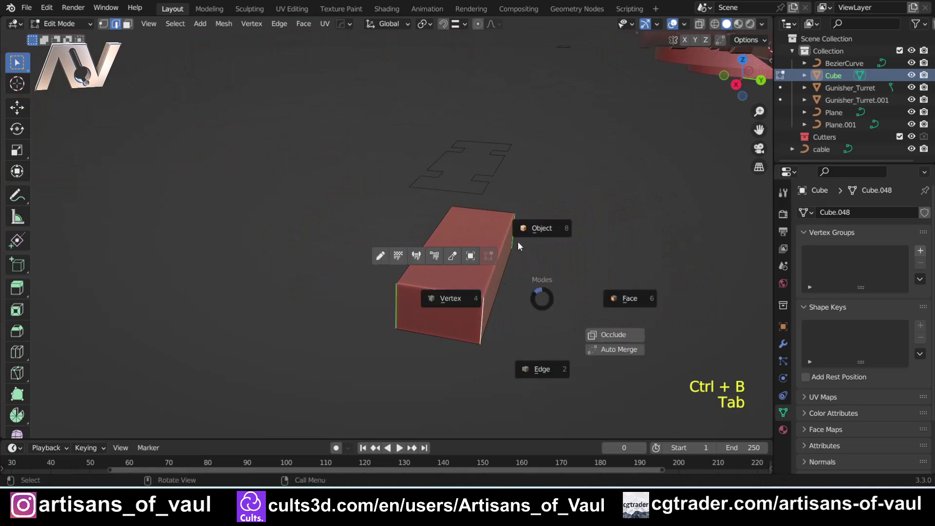
{"action": "key", "text": "ctrl+a"}
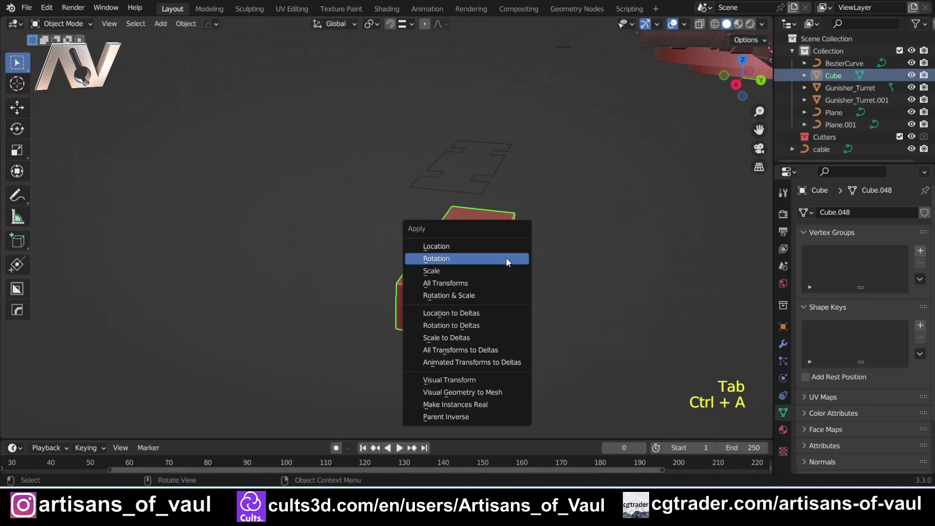
{"action": "left_click", "coordinate": [467, 269]}
Step: Bevel the block's four vertical edges with one segment and a width of about 0.467
{"action": "middle_click_drag", "start_coordinate": [457, 300], "coordinate": [411, 288], "text": "shift"}
{"action": "scroll", "coordinate": [424, 312], "scroll_direction": "up", "scroll_amount": 2}
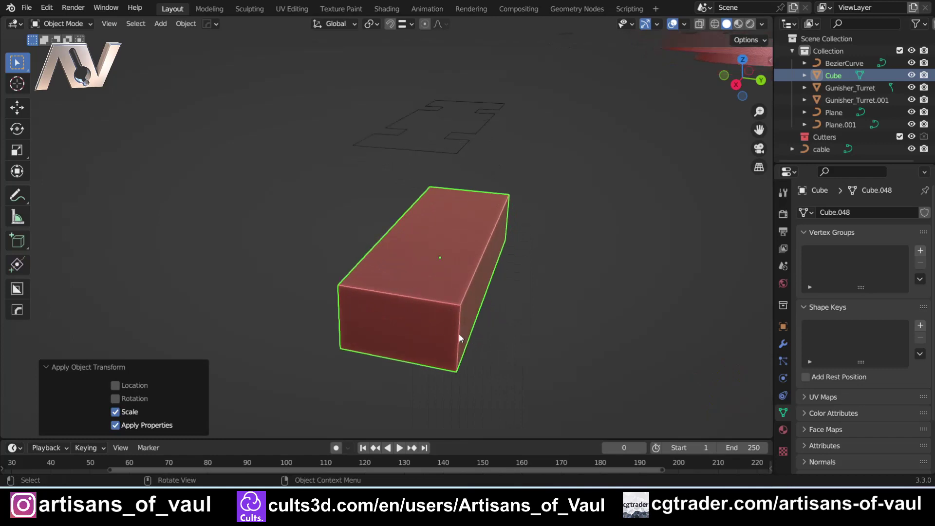
{"action": "key", "text": "Tab"}
{"action": "left_click", "coordinate": [464, 400]}
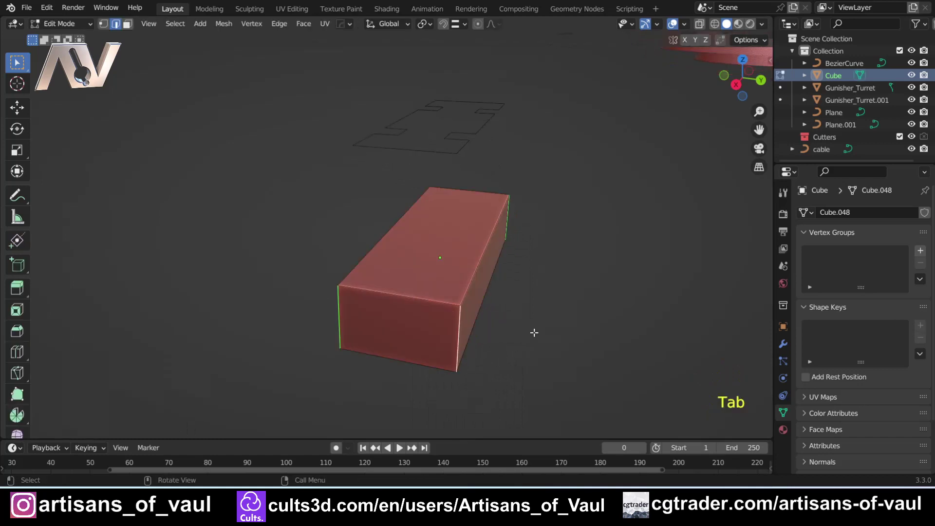
{"action": "key", "text": "ctrl+b"}
{"action": "left_click", "coordinate": [556, 328]}
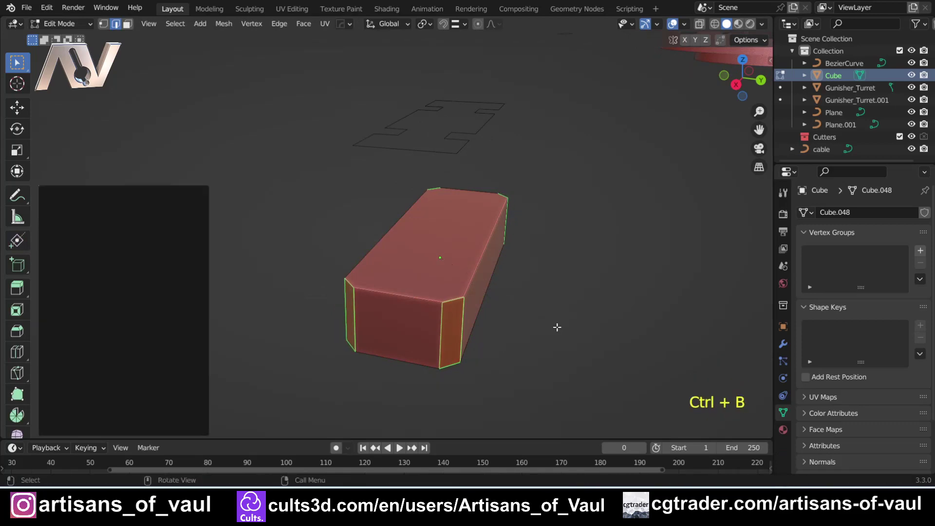
Step: In front view, align the 3D cursor to the block's selected vertical edges
{"action": "middle_click_drag", "start_coordinate": [556, 328], "coordinate": [465, 274]}
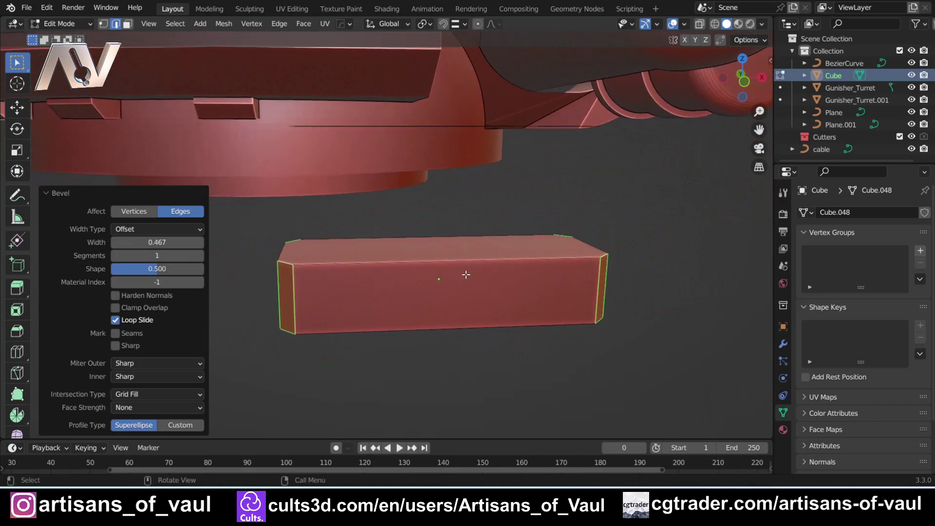
{"action": "scroll", "coordinate": [465, 275], "scroll_direction": "down", "scroll_amount": 2}
{"action": "left_click", "coordinate": [744, 83]}
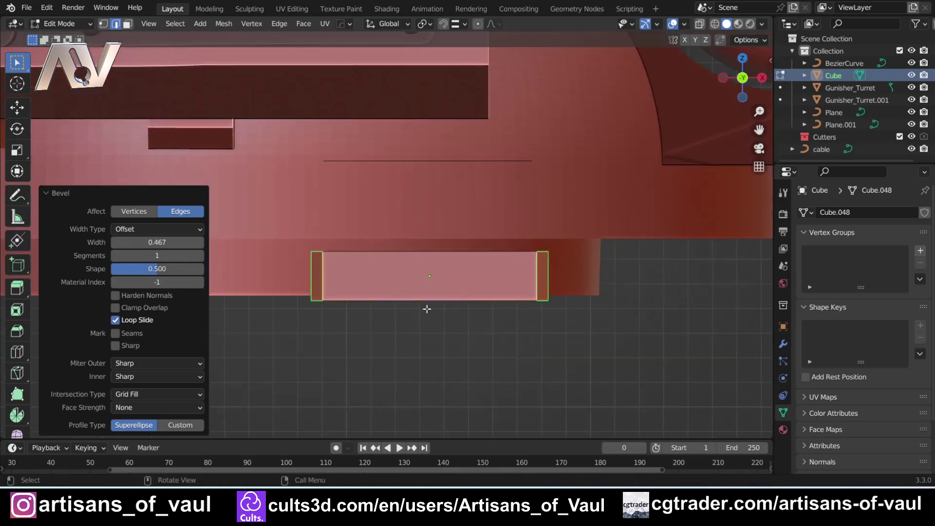
{"action": "scroll", "coordinate": [438, 307], "scroll_direction": "up", "scroll_amount": 2}
{"action": "key", "text": "shift+s"}
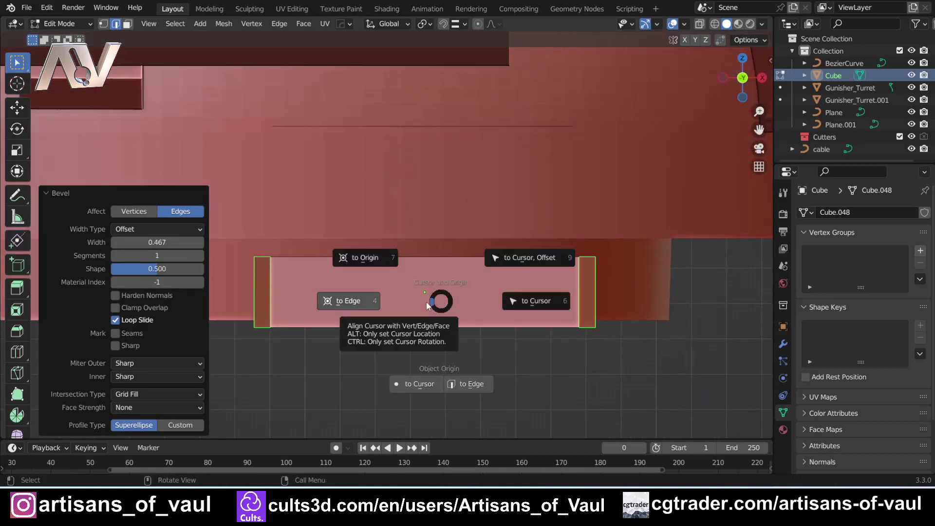
{"action": "left_click", "coordinate": [426, 302]}
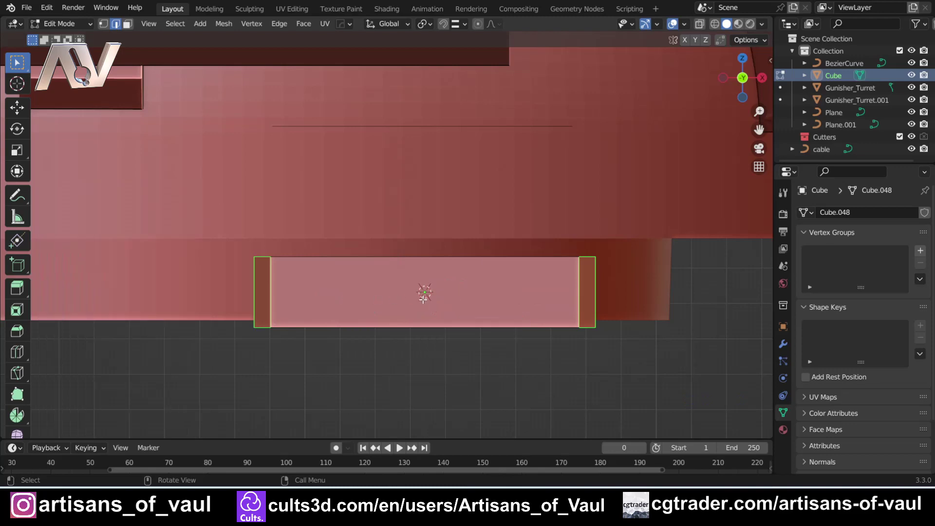
Step: Return to Object Mode, snap the 3D cursor to the bevelled block and add a cube there
{"action": "key", "text": "Tab"}
{"action": "middle_click_drag", "start_coordinate": [443, 282], "coordinate": [466, 298]}
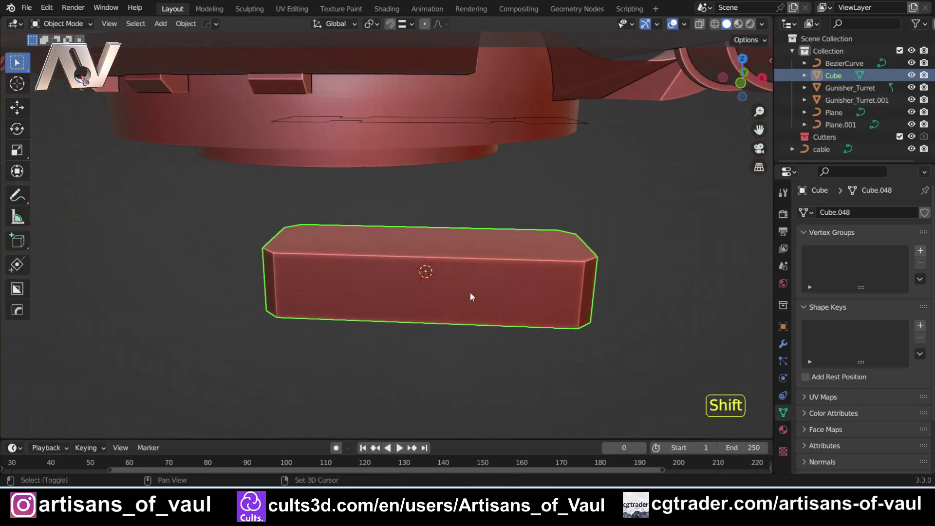
{"action": "key", "text": "shift+s"}
{"action": "left_click", "coordinate": [370, 292]}
{"action": "middle_click_drag", "start_coordinate": [370, 291], "coordinate": [454, 272]}
{"action": "key", "text": "shift+a"}
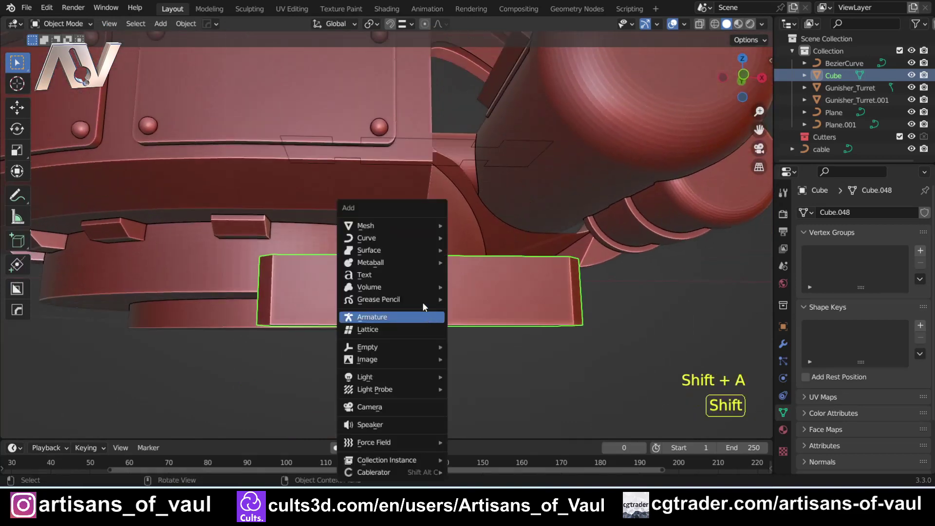
{"action": "mouse_move", "coordinate": [385, 226]}
{"action": "left_click", "coordinate": [481, 252]}
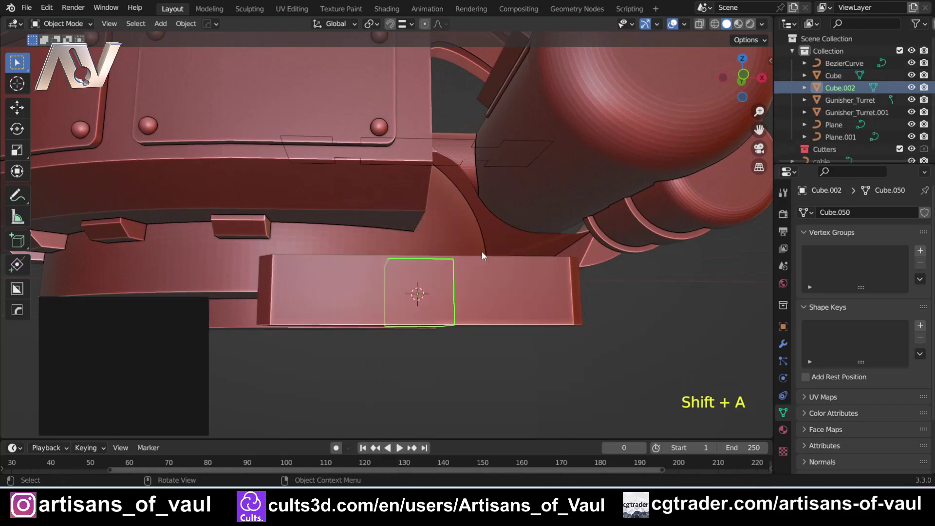
Step: Scale the new cube to about 0.307, then enlarge it with Z locked so it sticks out through the block's long faces
{"action": "left_click", "coordinate": [743, 75]}
{"action": "key", "text": "s"}
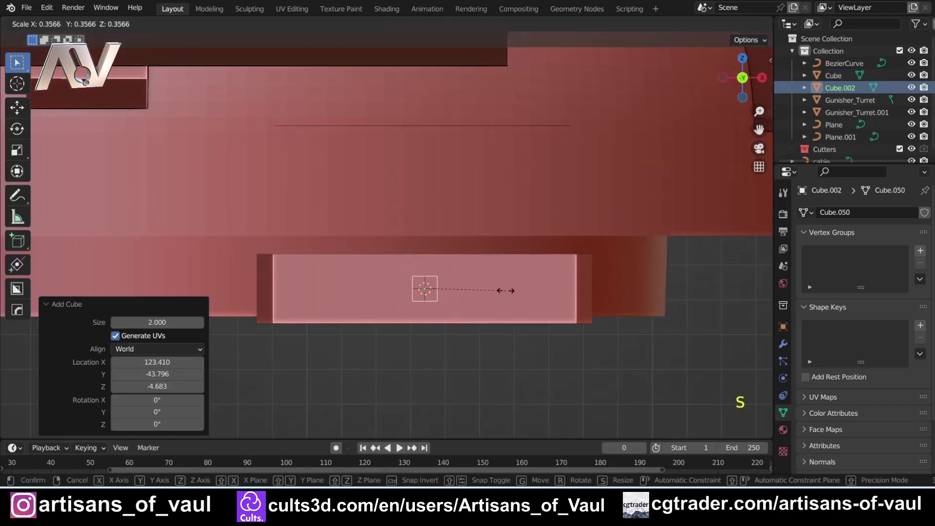
{"action": "left_click", "coordinate": [493, 289]}
{"action": "mouse_move", "coordinate": [494, 289]}
{"action": "middle_mouse_down"}
{"action": "mouse_move", "coordinate": [479, 300]}
{"action": "mouse_move", "coordinate": [492, 303]}
{"action": "middle_mouse_up"}
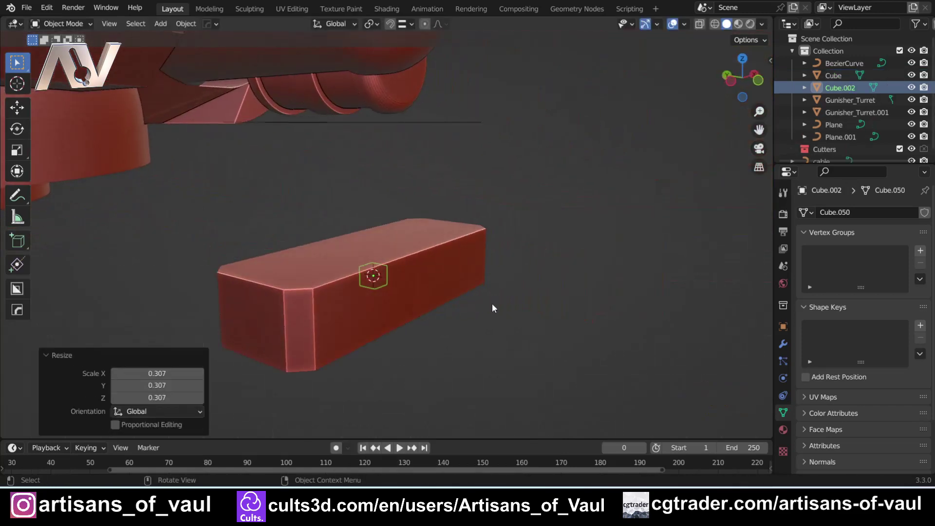
{"action": "key", "text": "s"}
{"action": "key", "text": "shift+z"}
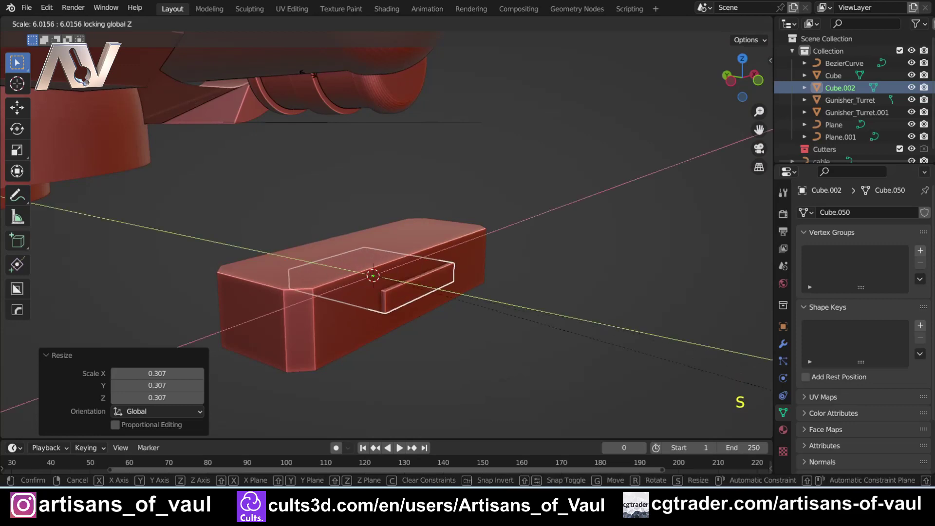
{"action": "left_click", "coordinate": [659, 176]}
{"action": "middle_click_drag", "start_coordinate": [659, 176], "coordinate": [460, 269]}
Step: Add a Boolean Difference modifier to the bevelled block with Cube.002 as the cutter object
{"action": "left_click", "coordinate": [626, 265]}
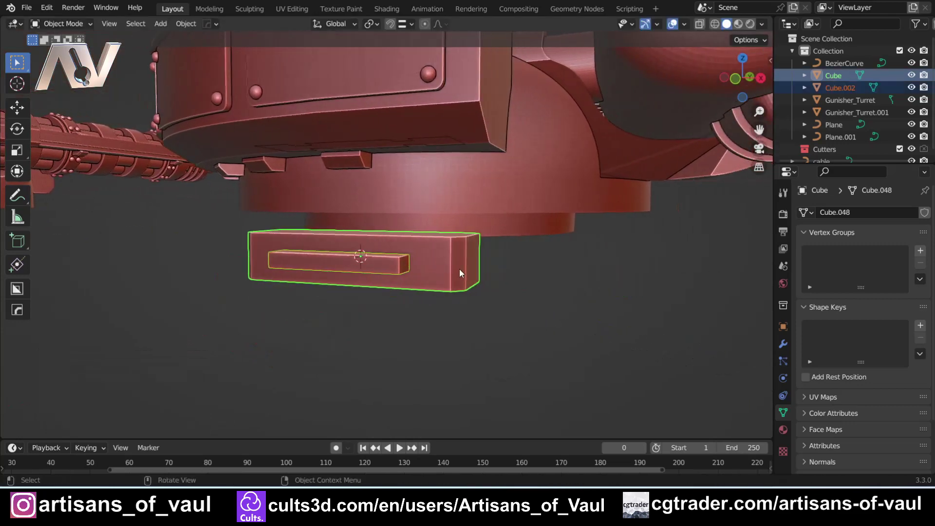
{"action": "left_click", "coordinate": [784, 344]}
{"action": "left_click", "coordinate": [831, 221]}
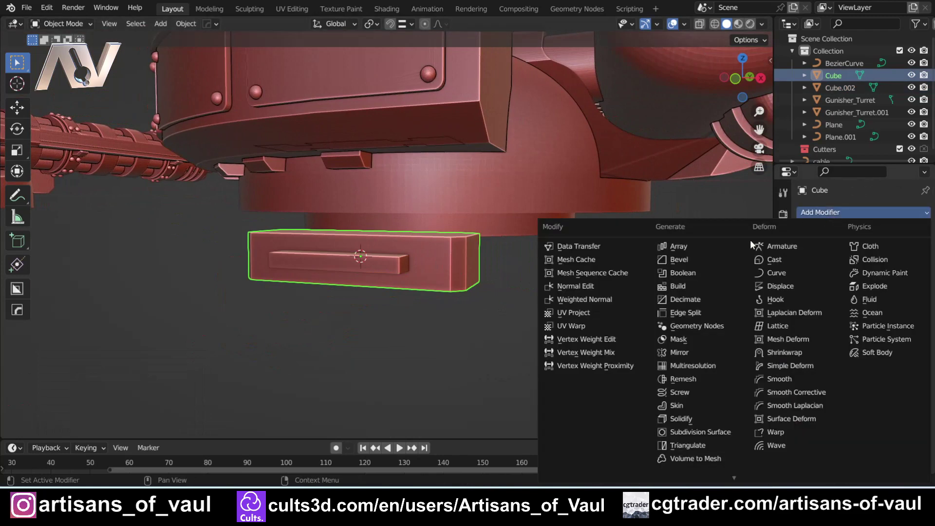
{"action": "left_click", "coordinate": [696, 270]}
{"action": "left_click", "coordinate": [907, 309]}
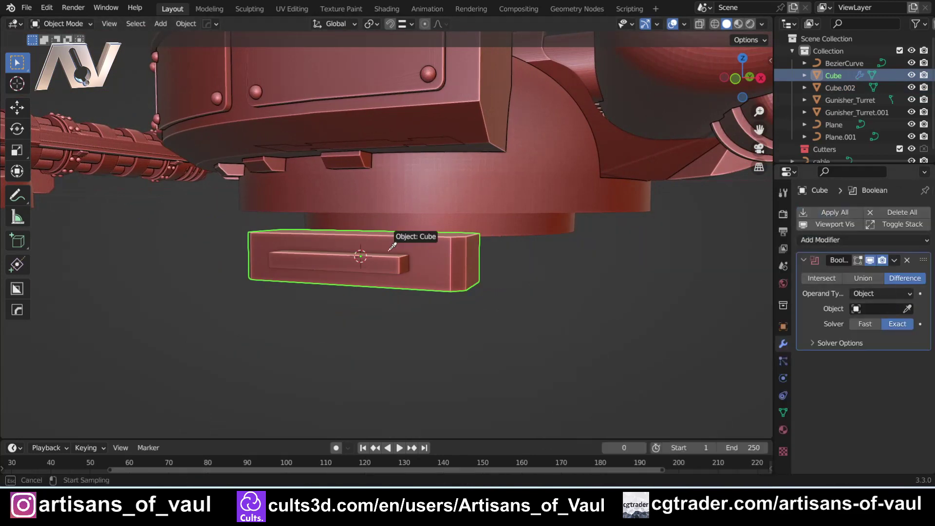
{"action": "left_click", "coordinate": [380, 268]}
Step: Hide the cutter cube and apply the block's Boolean modifier to cut the slot through it
{"action": "middle_click_drag", "start_coordinate": [379, 269], "coordinate": [307, 269]}
{"action": "left_click", "coordinate": [329, 285]}
{"action": "key", "text": "h"}
{"action": "left_click", "coordinate": [310, 277]}
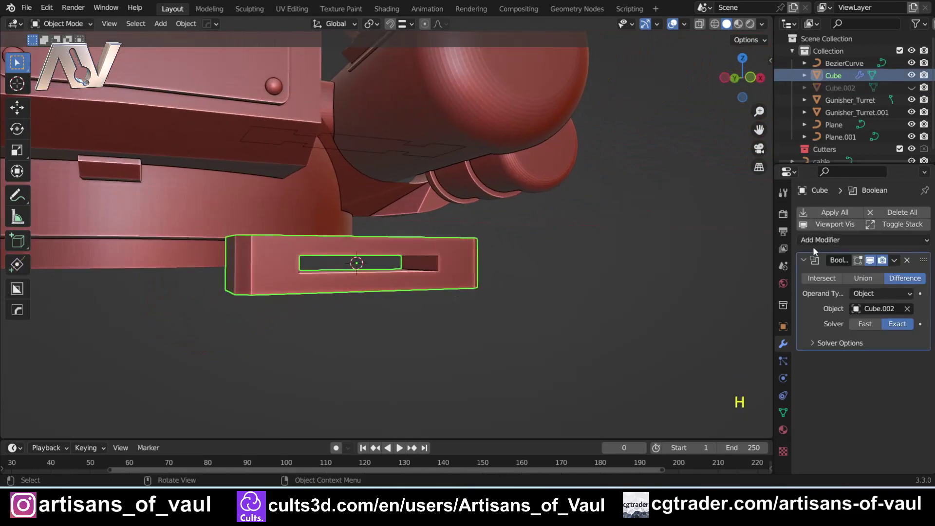
{"action": "left_click", "coordinate": [894, 262]}
{"action": "left_click", "coordinate": [867, 274]}
{"action": "middle_click_drag", "start_coordinate": [618, 273], "coordinate": [496, 282]}
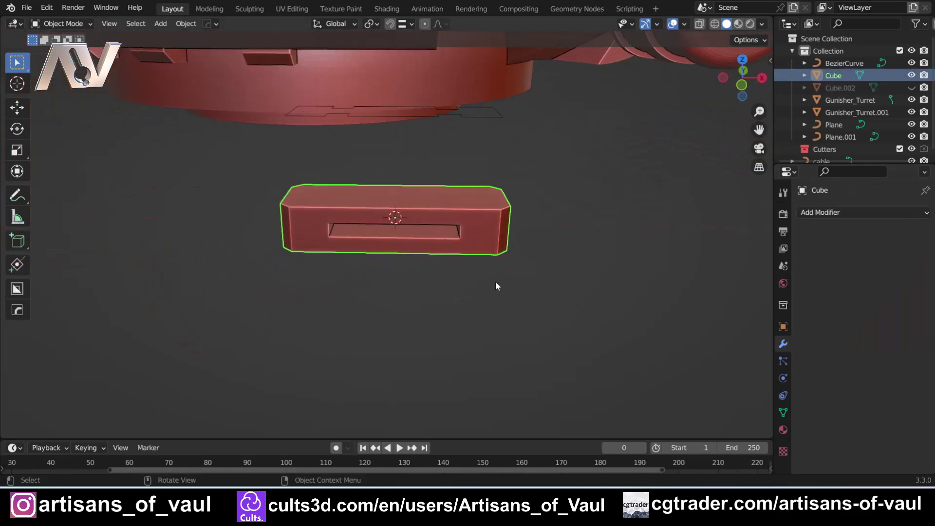
Step: Try adding the slotted block as a Cablerator segment on the arched cable between rear armour and gun
{"action": "middle_click_drag", "start_coordinate": [451, 250], "coordinate": [411, 273], "text": "shift"}
{"action": "scroll", "coordinate": [423, 214], "scroll_direction": "down", "scroll_amount": 4}
{"action": "middle_click_drag", "start_coordinate": [424, 215], "coordinate": [393, 292]}
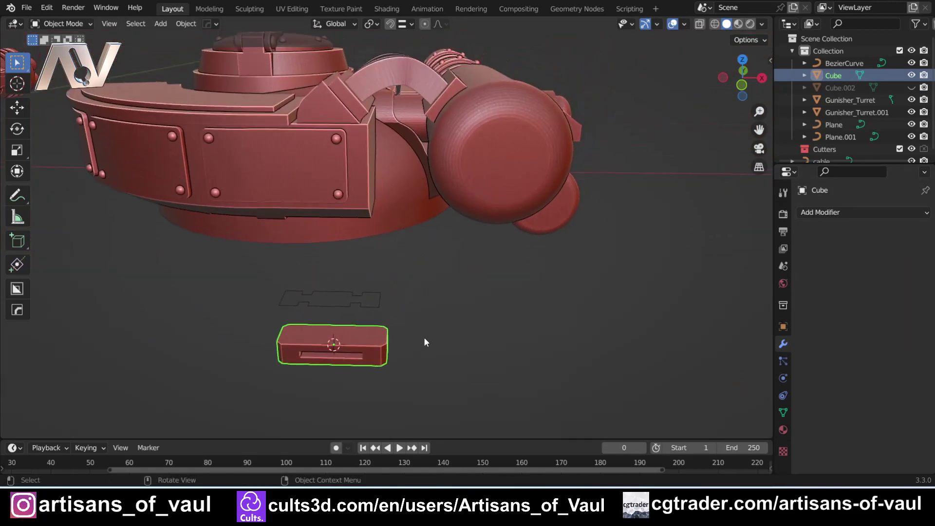
{"action": "middle_click_drag", "start_coordinate": [401, 263], "coordinate": [411, 102]}
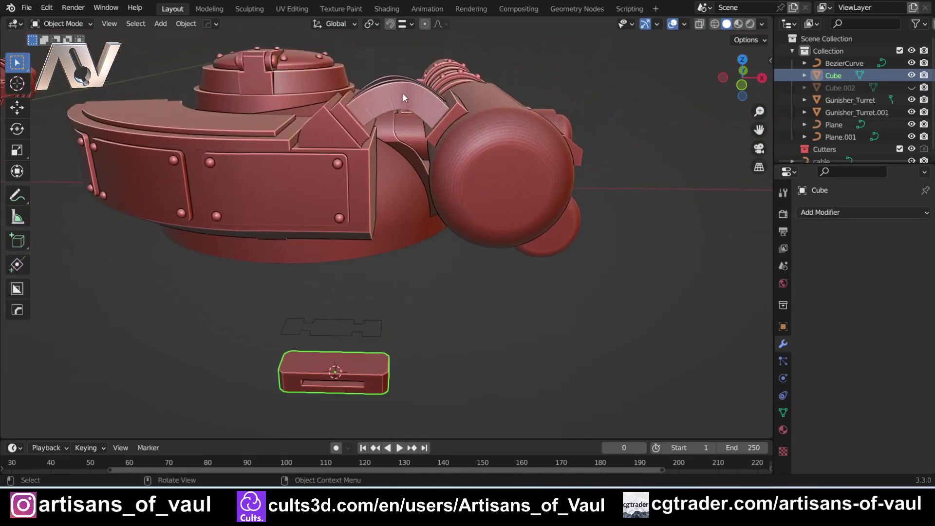
{"action": "left_click", "coordinate": [402, 95]}
{"action": "left_click", "coordinate": [374, 384], "text": "shift"}
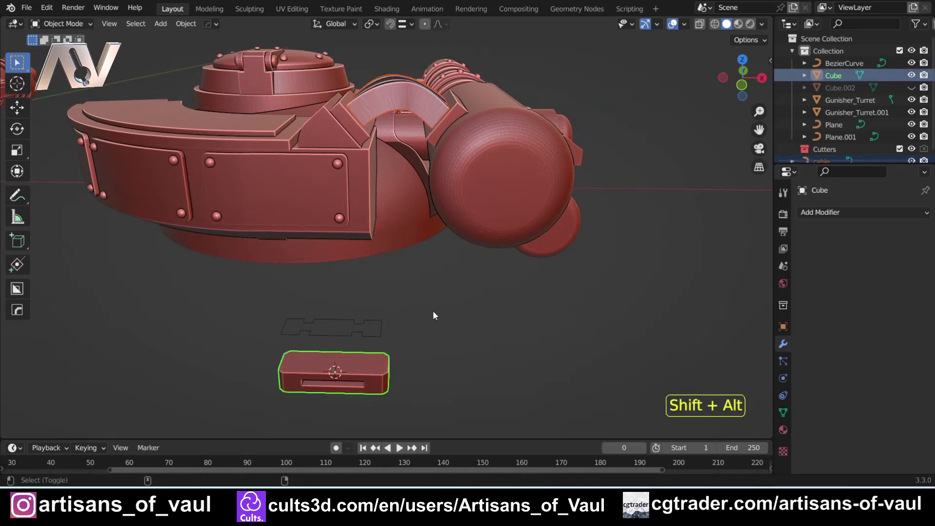
{"action": "key", "text": "shift+alt+c"}
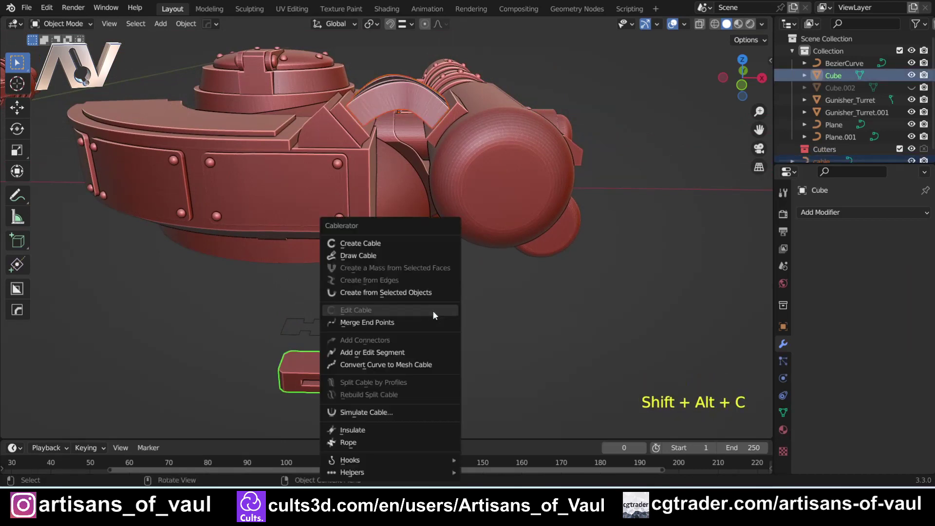
{"action": "left_click", "coordinate": [382, 352]}
Step: Set the segment's offset along the cable to 3.2
{"action": "middle_click_drag", "start_coordinate": [373, 198], "coordinate": [364, 258], "text": "shift"}
{"action": "scroll", "coordinate": [399, 278], "scroll_direction": "up", "scroll_amount": 4}
{"action": "middle_click_drag", "start_coordinate": [465, 282], "coordinate": [472, 240]}
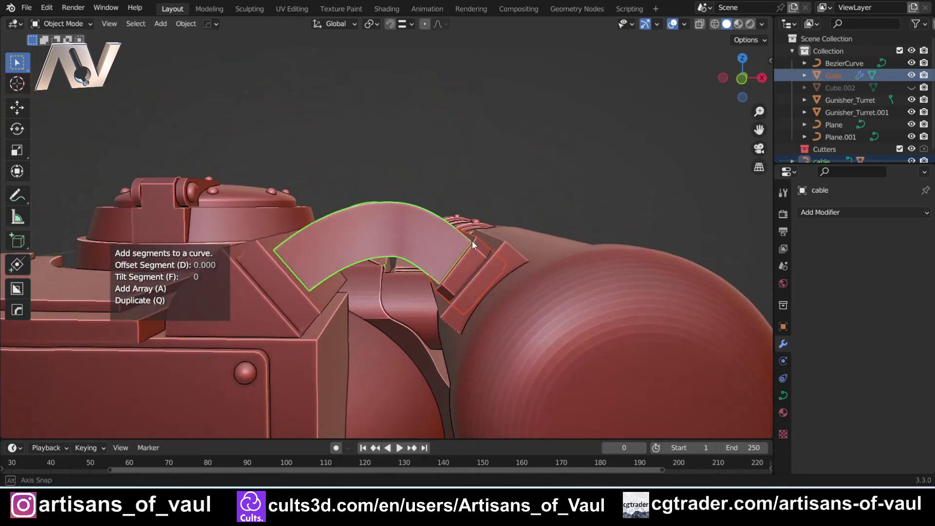
{"action": "middle_click_drag", "start_coordinate": [484, 272], "coordinate": [444, 262], "text": "shift"}
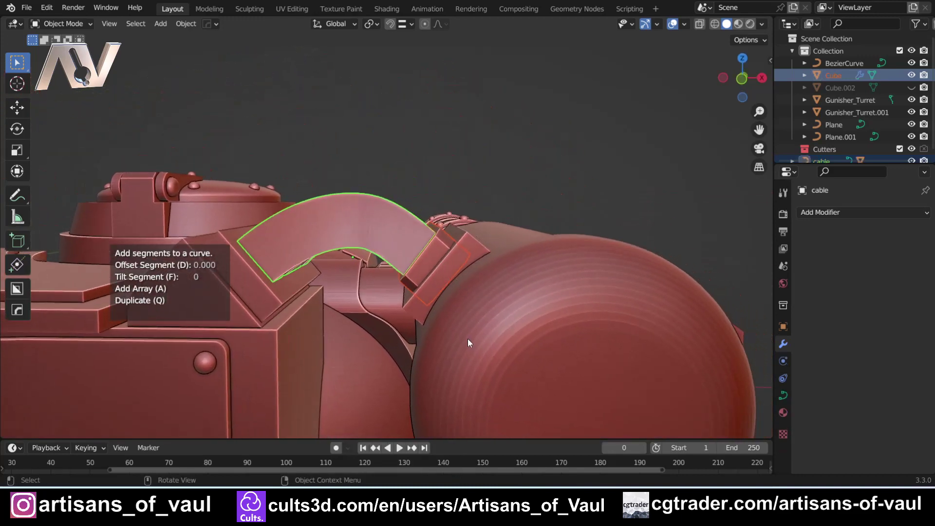
{"action": "key", "text": "d"}
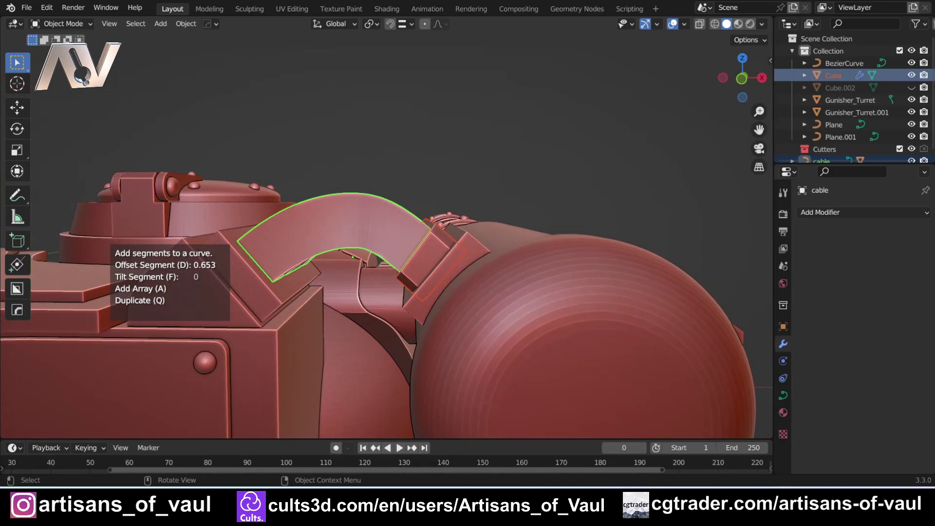
{"action": "scroll", "coordinate": [491, 319], "scroll_direction": "up", "scroll_amount": 4}
{"action": "scroll", "coordinate": [493, 317], "scroll_direction": "down", "scroll_amount": 2}
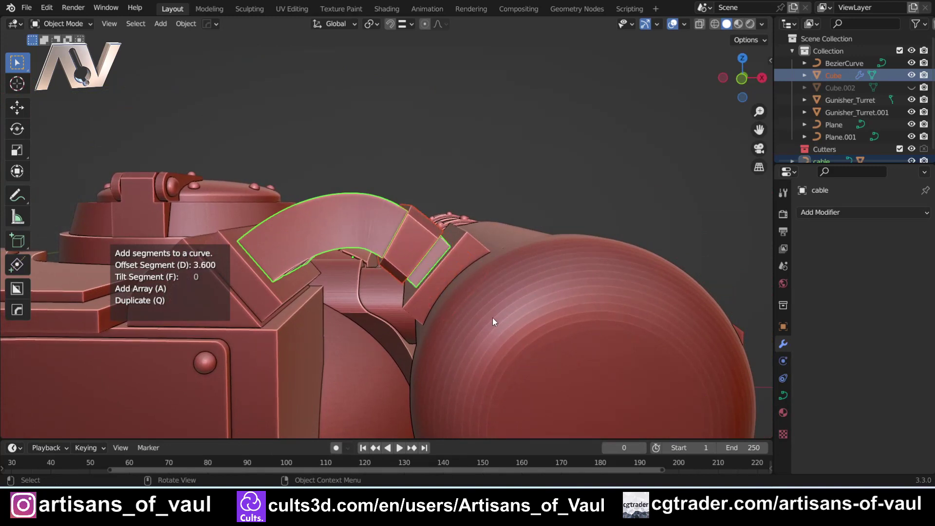
{"action": "scroll", "coordinate": [494, 317], "scroll_direction": "up", "scroll_amount": 4}
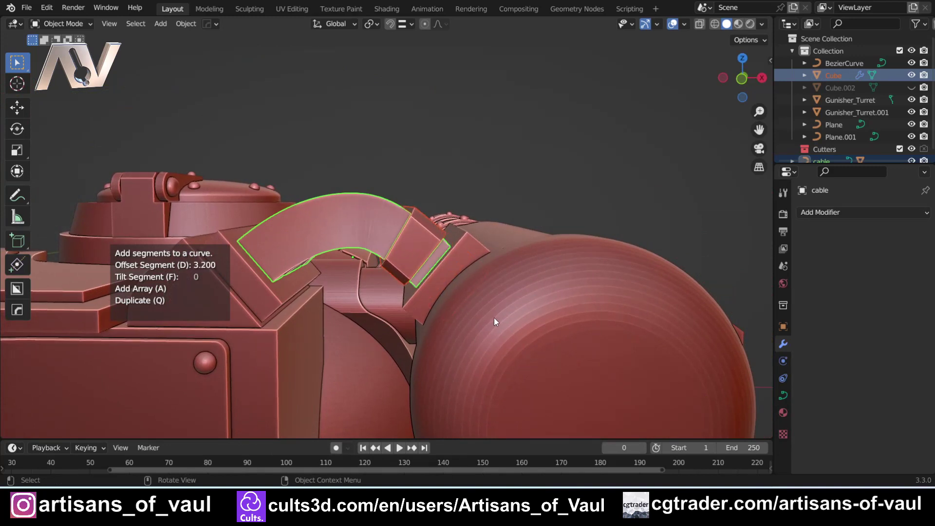
Step: Array the segment along the cable with a count of 4 and an element offset of 1.442
{"action": "key", "text": "a"}
{"action": "scroll", "coordinate": [494, 317], "scroll_direction": "up", "scroll_amount": 2}
{"action": "scroll", "coordinate": [494, 317], "scroll_direction": "down", "scroll_amount": 1}
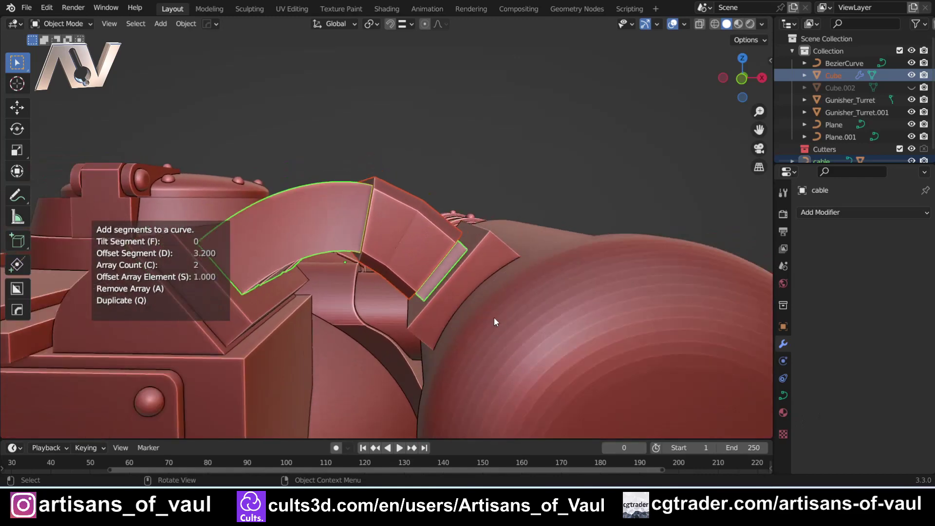
{"action": "scroll", "coordinate": [494, 317], "scroll_direction": "up", "scroll_amount": 1}
{"action": "left_click", "coordinate": [494, 318]}
{"action": "key", "text": "s"}
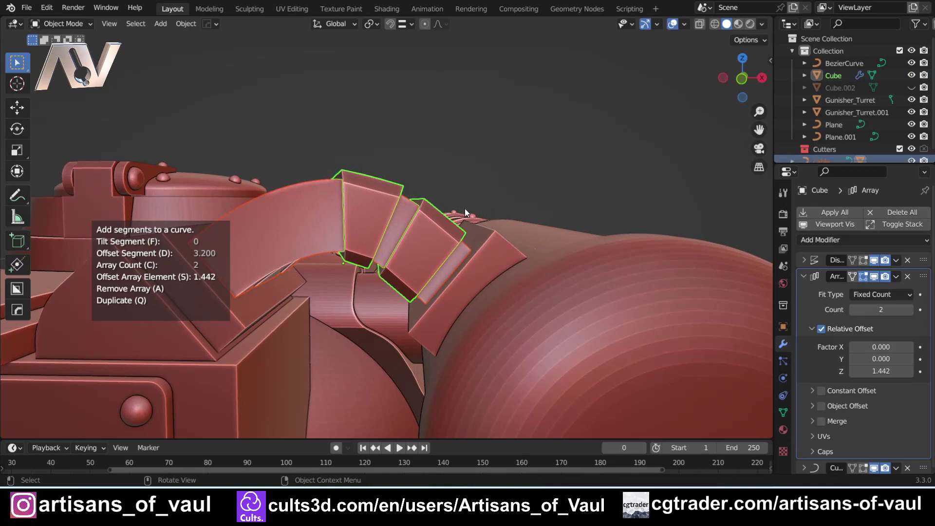
{"action": "key", "text": "c"}
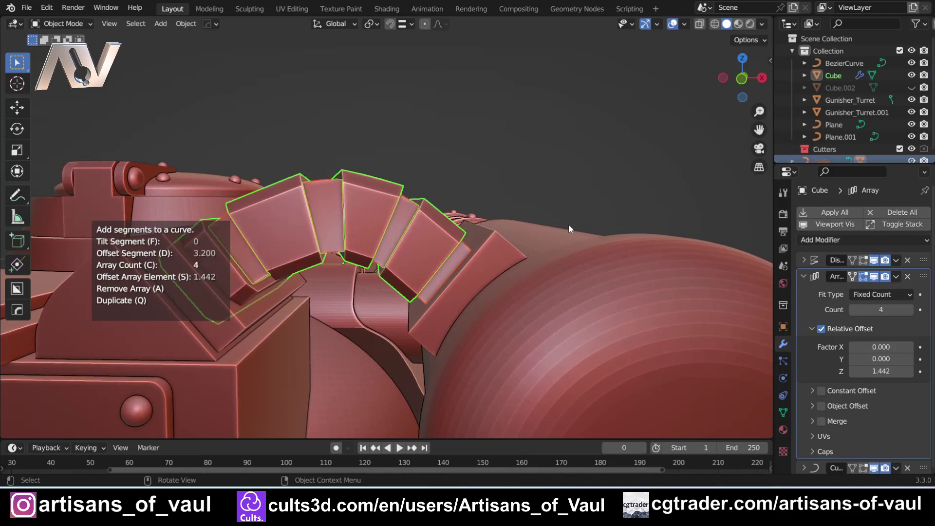
{"action": "left_click", "coordinate": [569, 229]}
Step: Examine the arrayed segments on the arched connector close up and from several angles
{"action": "scroll", "coordinate": [517, 232], "scroll_direction": "down", "scroll_amount": 3}
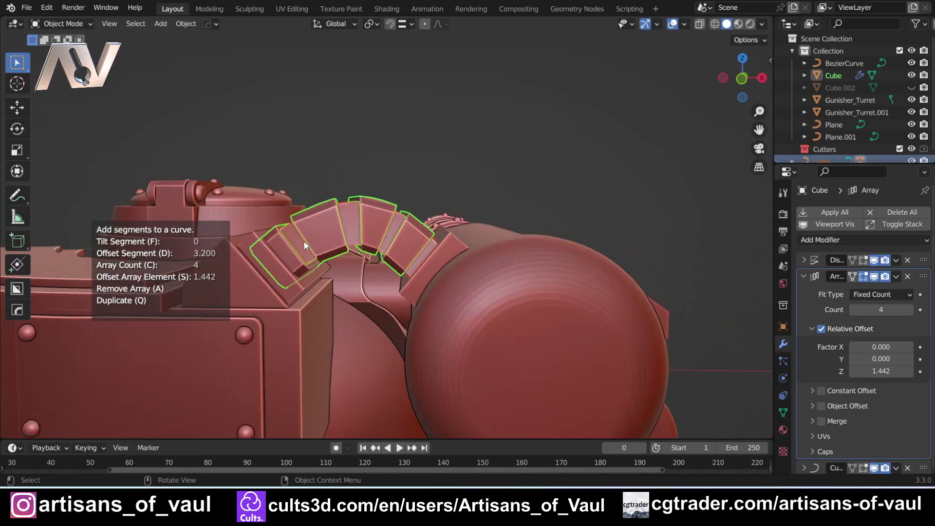
{"action": "middle_click_drag", "start_coordinate": [304, 245], "coordinate": [392, 226], "text": "shift"}
{"action": "scroll", "coordinate": [393, 226], "scroll_direction": "up", "scroll_amount": 3}
{"action": "middle_click_drag", "start_coordinate": [500, 186], "coordinate": [358, 274], "text": "shift"}
{"action": "middle_click_drag", "start_coordinate": [408, 218], "coordinate": [442, 244], "text": "shift"}
{"action": "scroll", "coordinate": [381, 295], "scroll_direction": "up", "scroll_amount": 1}
{"action": "scroll", "coordinate": [383, 293], "scroll_direction": "down", "scroll_amount": 4}
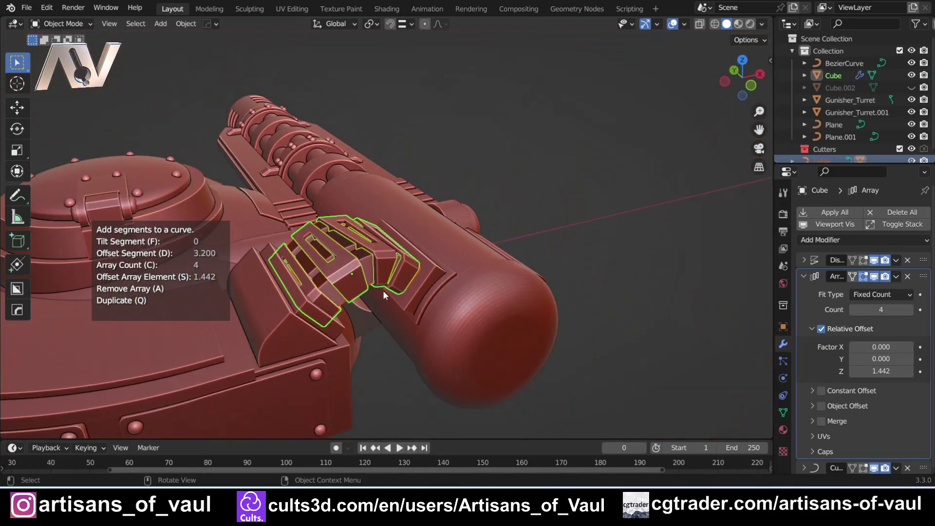
{"action": "middle_click_drag", "start_coordinate": [382, 291], "coordinate": [384, 226]}
{"action": "scroll", "coordinate": [314, 263], "scroll_direction": "down", "scroll_amount": 2}
{"action": "scroll", "coordinate": [407, 202], "scroll_direction": "down", "scroll_amount": 3}
{"action": "scroll", "coordinate": [408, 202], "scroll_direction": "up", "scroll_amount": 3}
{"action": "scroll", "coordinate": [383, 226], "scroll_direction": "up", "scroll_amount": 3}
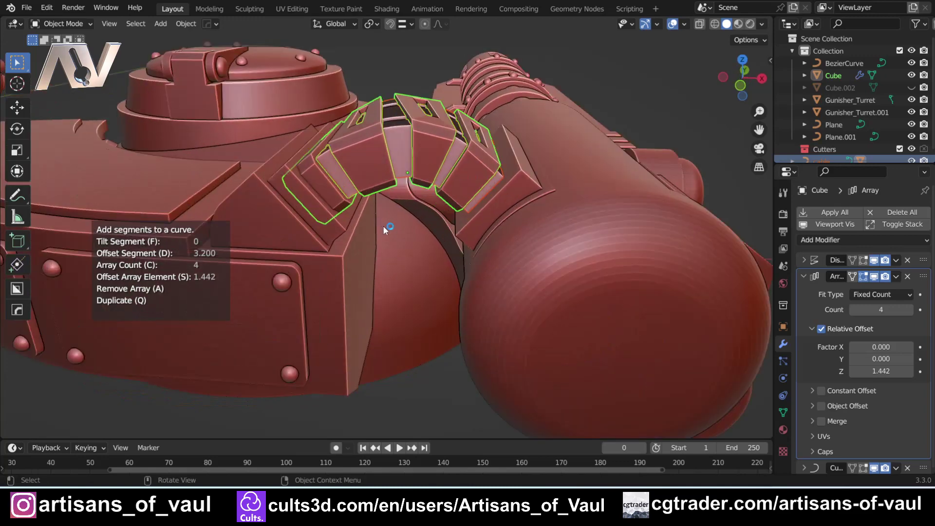
{"action": "scroll", "coordinate": [427, 165], "scroll_direction": "down", "scroll_amount": 3}
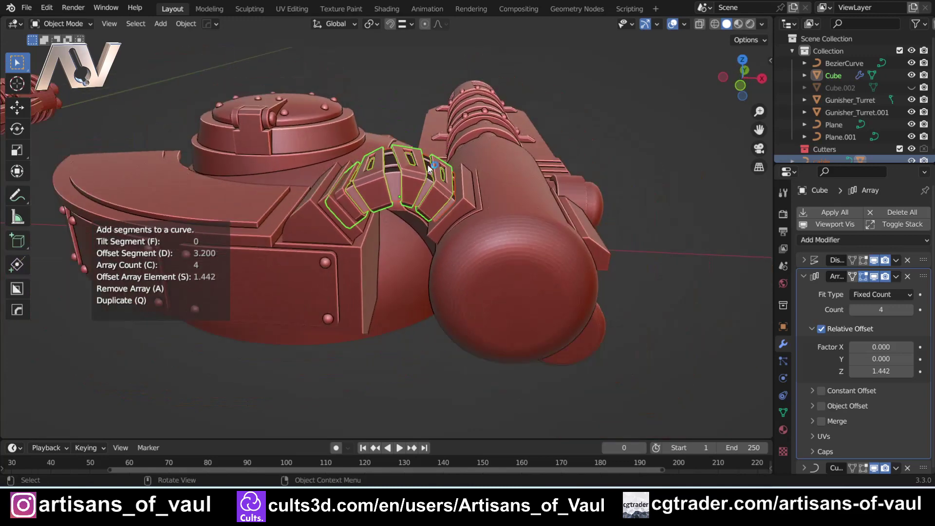
{"action": "mouse_move", "coordinate": [370, 189]}
{"action": "middle_mouse_down"}
{"action": "mouse_move", "coordinate": [411, 178]}
{"action": "mouse_move", "coordinate": [371, 177]}
{"action": "middle_mouse_up"}
{"action": "scroll", "coordinate": [395, 179], "scroll_direction": "down", "scroll_amount": 4}
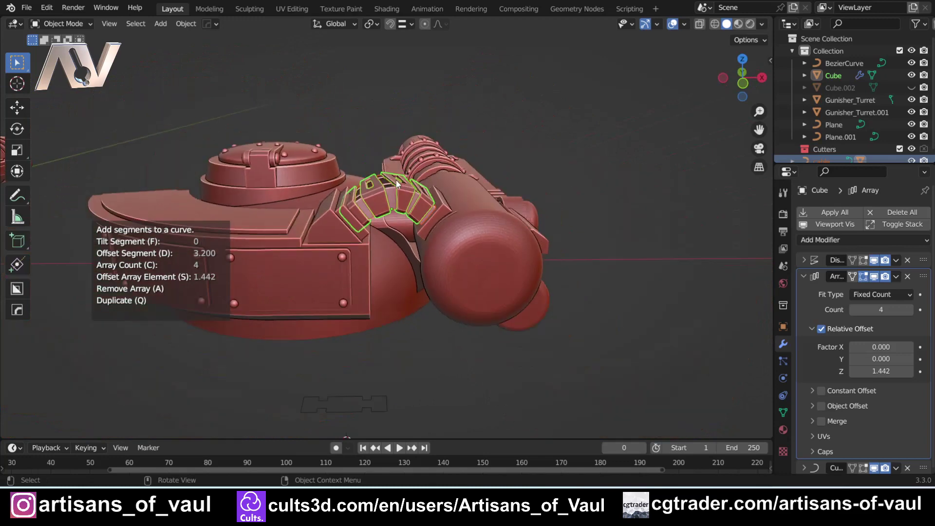
{"action": "scroll", "coordinate": [393, 189], "scroll_direction": "up", "scroll_amount": 3}
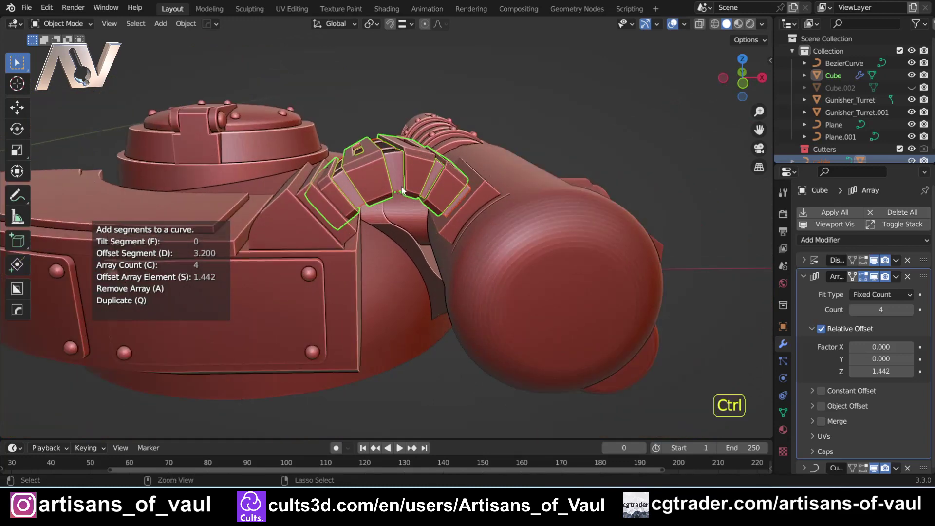
{"action": "scroll", "coordinate": [422, 334], "scroll_direction": "down", "scroll_amount": 4}
Step: Undo the segment array changes and delete the block's Displace, Array and Curve modifiers
{"action": "key", "text": "ctrl+z"}
{"action": "key", "text": "ctrl+z"}
{"action": "key", "text": "ctrl+z"}
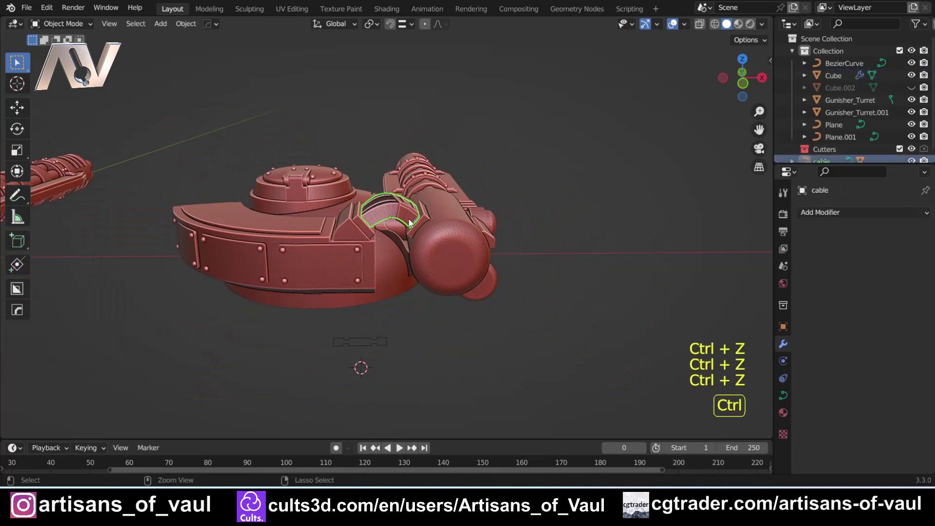
{"action": "key", "text": "ctrl+z"}
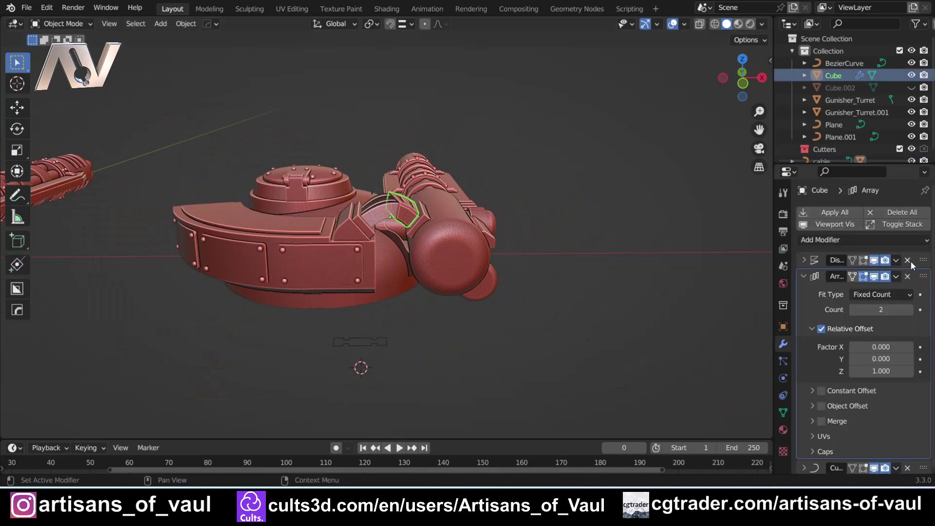
{"action": "left_click", "coordinate": [908, 261]}
{"action": "left_click", "coordinate": [908, 260]}
{"action": "left_click", "coordinate": [907, 260]}
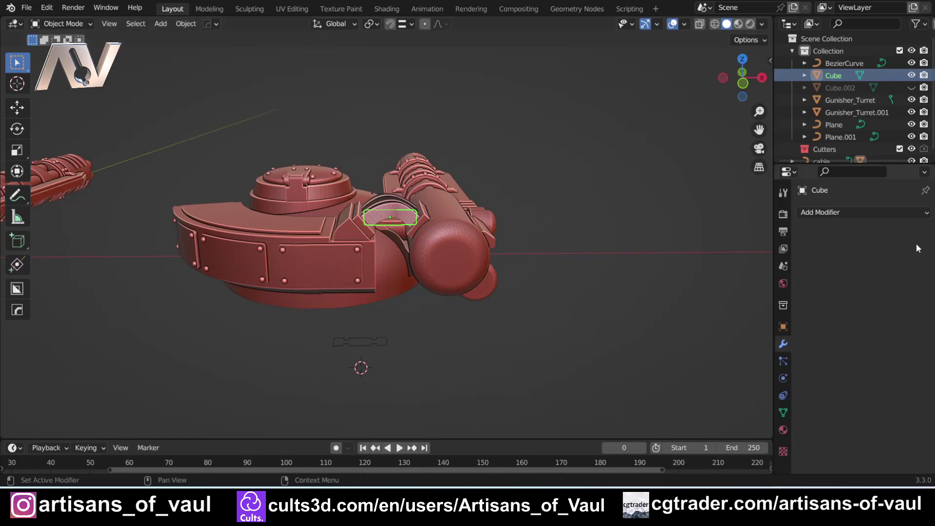
Step: Move the slotted block off the arched connector to clear space behind the gun and keep it selected
{"action": "middle_click_drag", "start_coordinate": [478, 253], "coordinate": [442, 232]}
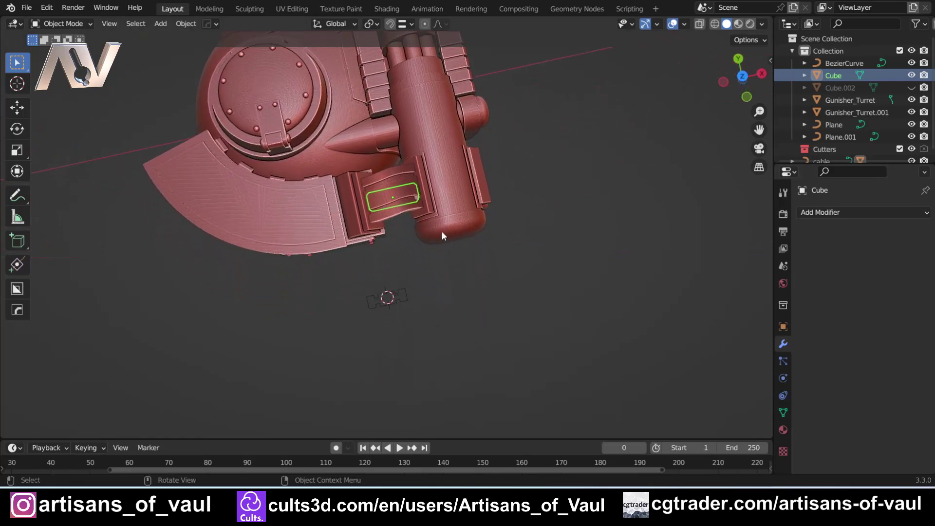
{"action": "key", "text": "g"}
{"action": "left_click", "coordinate": [490, 317]}
{"action": "middle_click_drag", "start_coordinate": [490, 317], "coordinate": [438, 156]}
{"action": "left_click", "coordinate": [550, 115]}
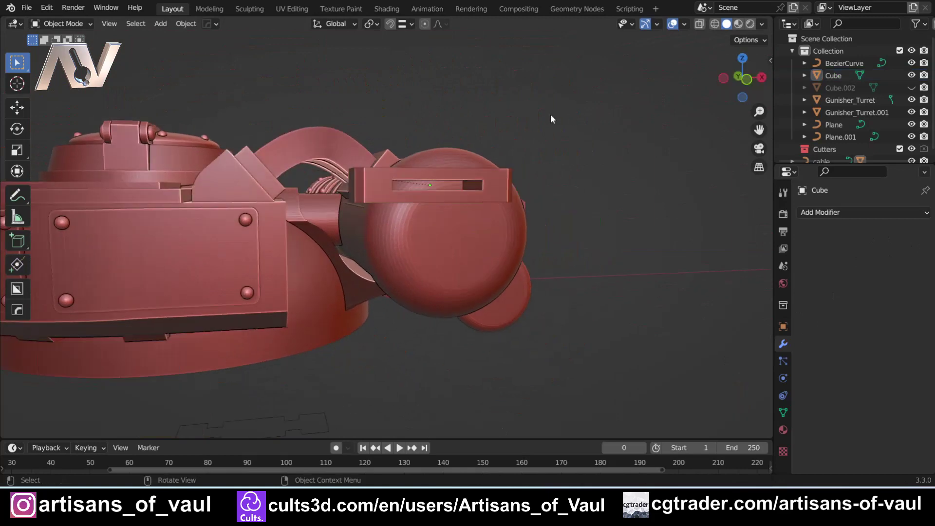
{"action": "middle_click_drag", "start_coordinate": [551, 115], "coordinate": [554, 204]}
{"action": "left_click", "coordinate": [555, 210]}
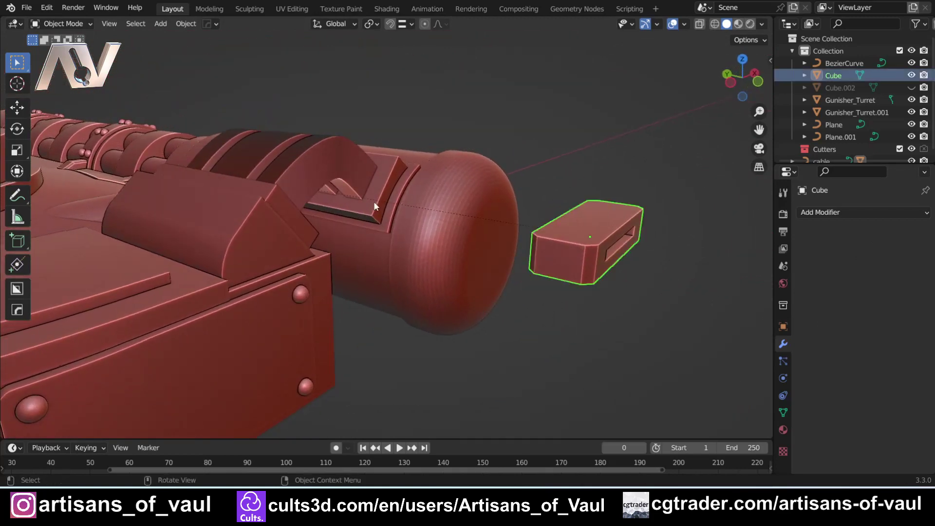
{"action": "mouse_move", "coordinate": [495, 246]}
{"action": "middle_mouse_down"}
{"action": "mouse_move", "coordinate": [493, 226]}
{"action": "mouse_move", "coordinate": [445, 222]}
{"action": "mouse_move", "coordinate": [493, 247]}
{"action": "middle_mouse_up"}
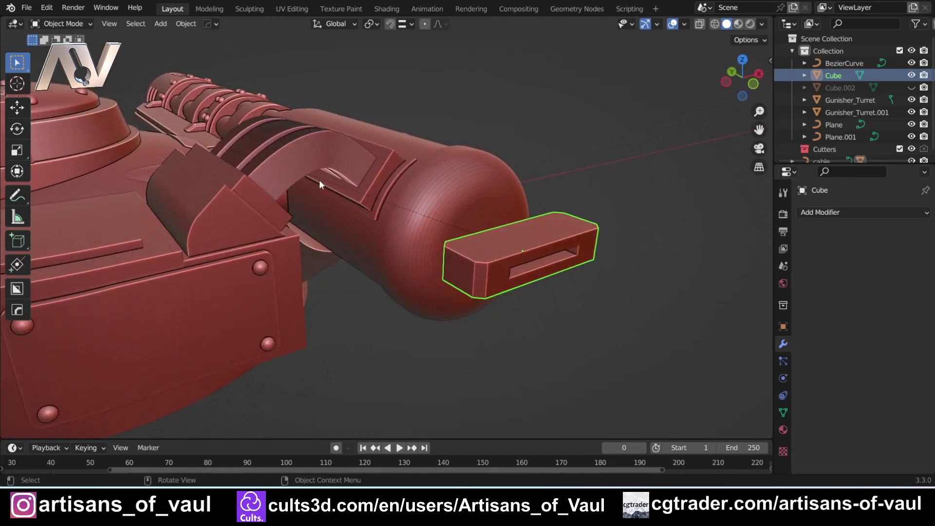
{"action": "scroll", "coordinate": [516, 244], "scroll_direction": "down", "scroll_amount": 1}
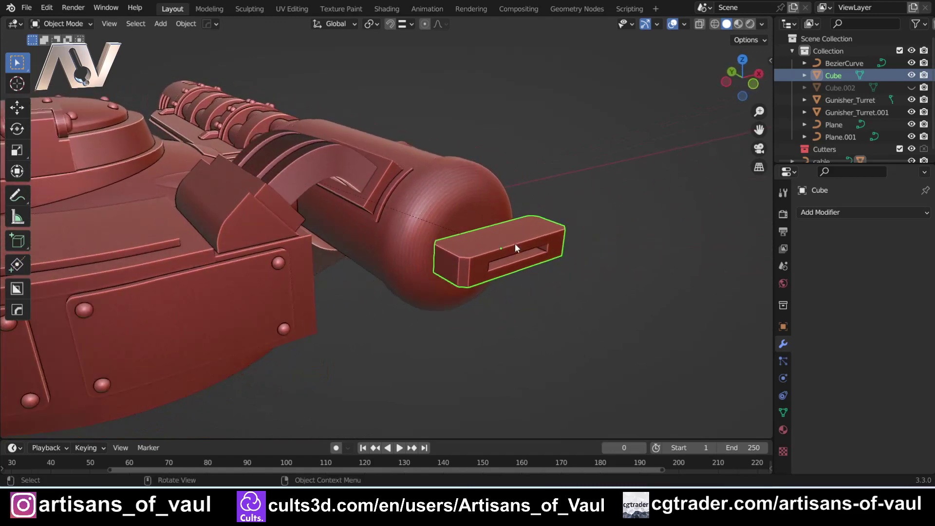
{"action": "scroll", "coordinate": [515, 244], "scroll_direction": "up", "scroll_amount": 2}
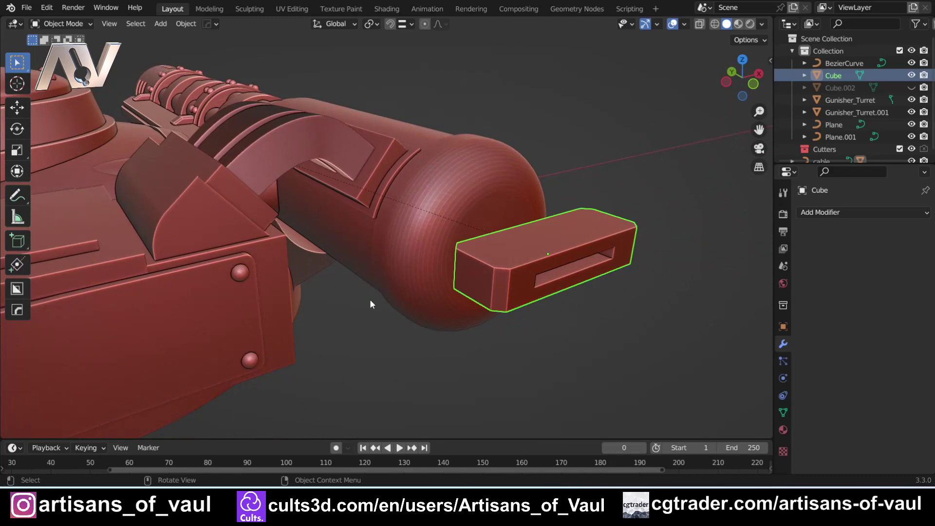
{"action": "middle_click_drag", "start_coordinate": [370, 300], "coordinate": [532, 167]}
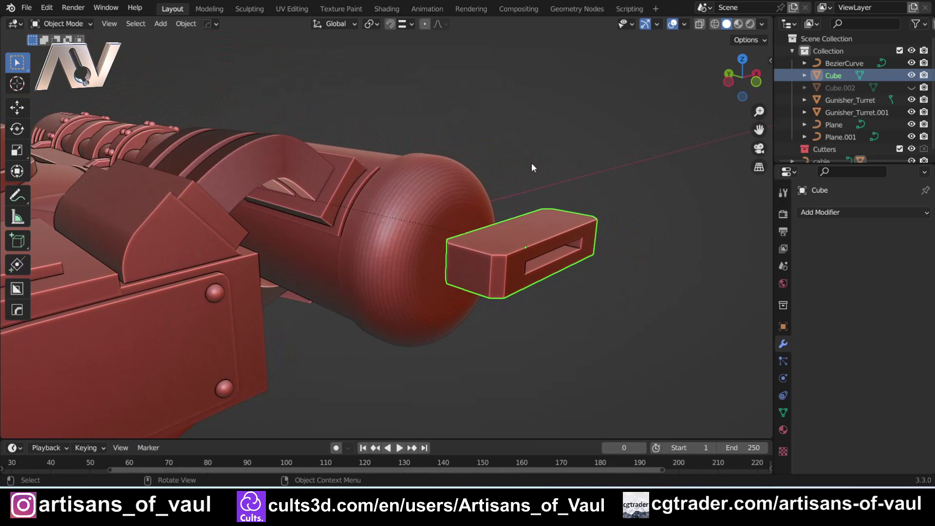
{"action": "left_click", "coordinate": [531, 165]}
{"action": "middle_click_drag", "start_coordinate": [547, 157], "coordinate": [532, 168]}
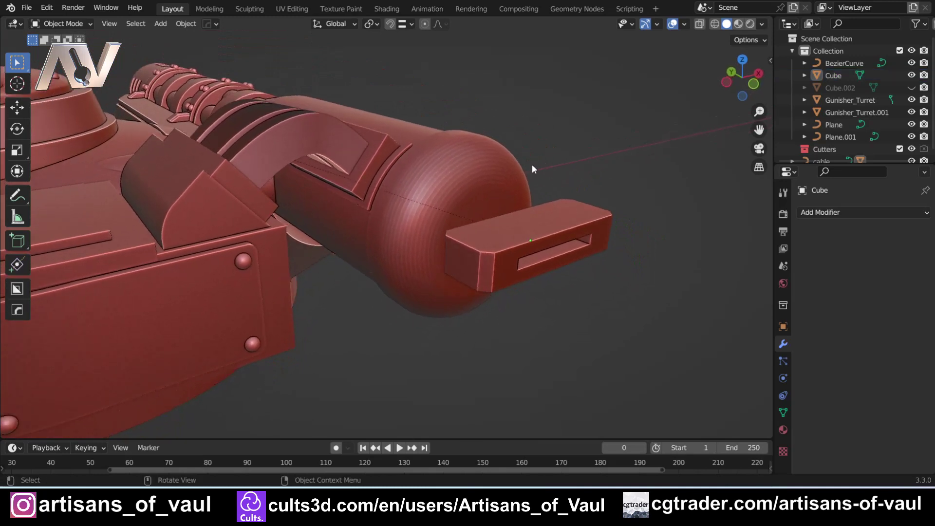
Step: Clear the parent of the slotted block
{"action": "left_click", "coordinate": [559, 231]}
{"action": "left_click", "coordinate": [187, 24]}
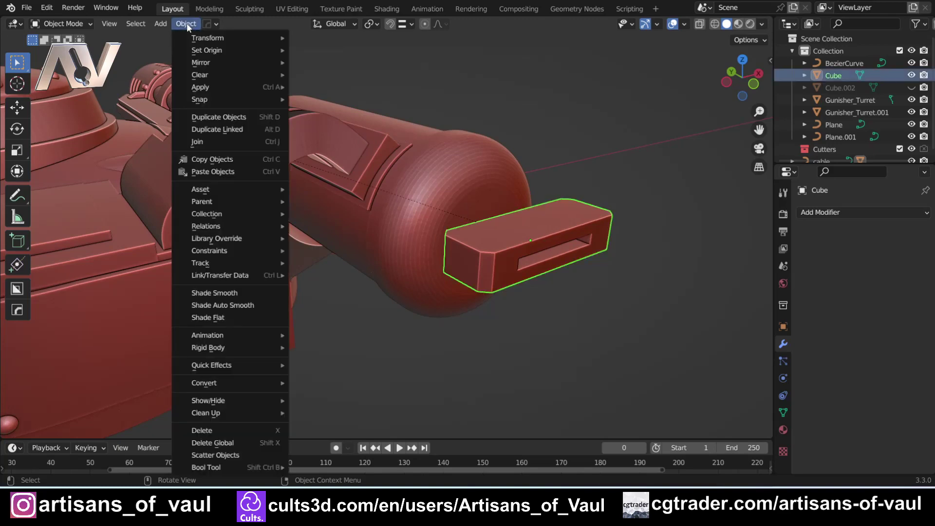
{"action": "mouse_move", "coordinate": [227, 200]}
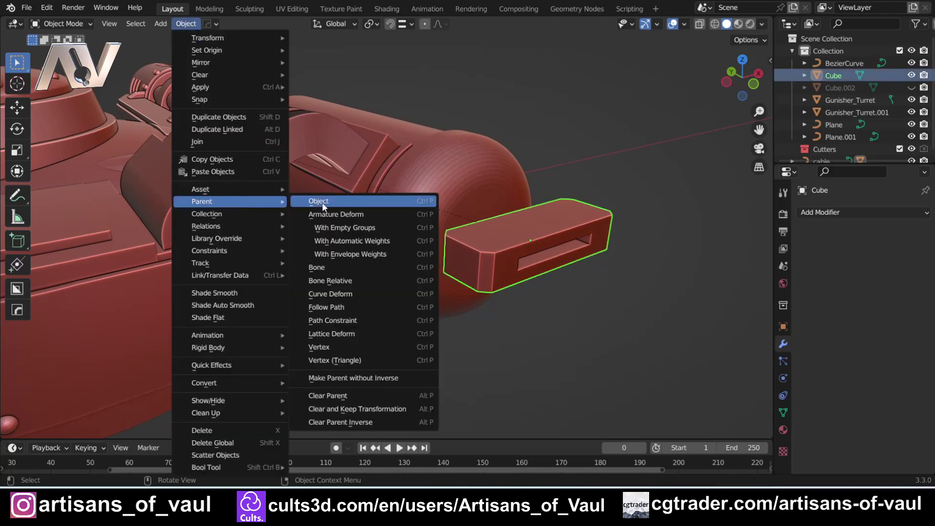
{"action": "left_click", "coordinate": [341, 395]}
Step: Move the slotted block about 128 units along X and -20.6 along Y, placing it just below the rear of the other turret's gun
{"action": "middle_click_drag", "start_coordinate": [419, 360], "coordinate": [332, 325]}
{"action": "scroll", "coordinate": [344, 287], "scroll_direction": "down", "scroll_amount": 4}
{"action": "scroll", "coordinate": [261, 273], "scroll_direction": "up", "scroll_amount": 2}
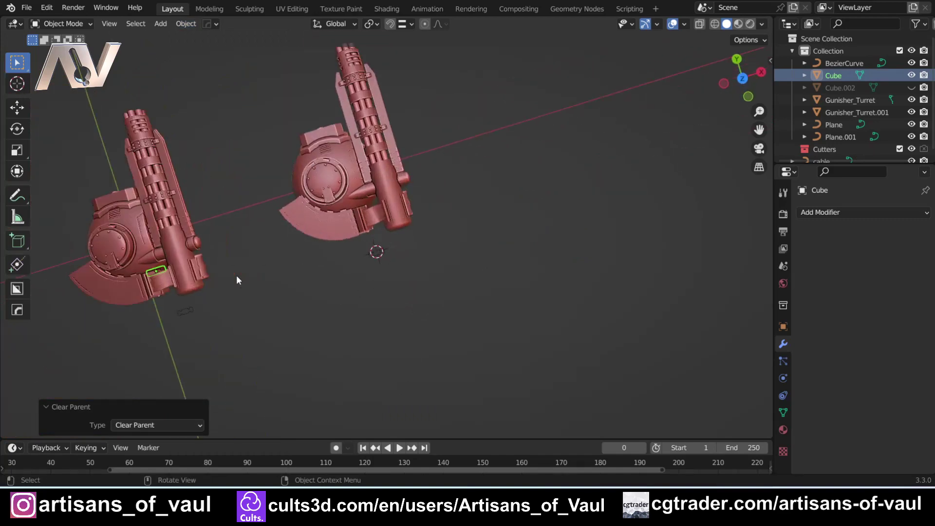
{"action": "key", "text": "g"}
{"action": "left_click", "coordinate": [412, 242]}
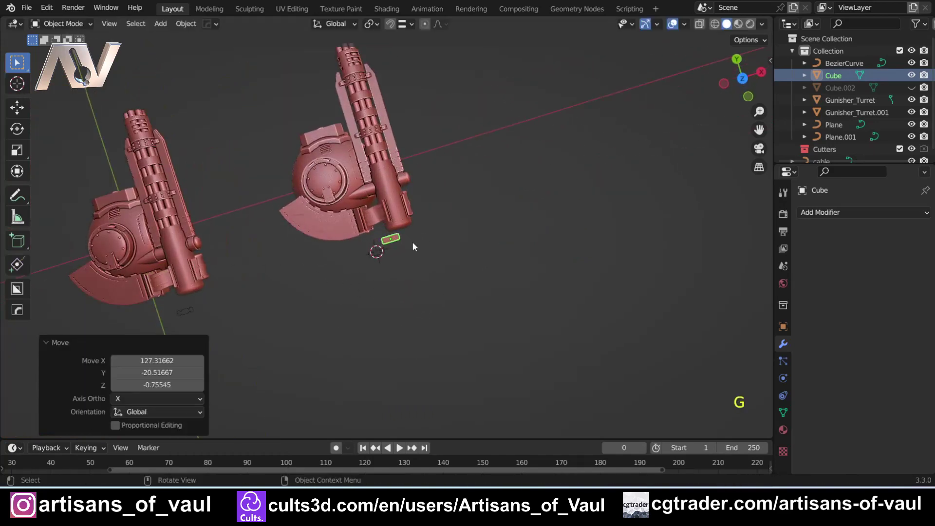
{"action": "scroll", "coordinate": [406, 244], "scroll_direction": "up", "scroll_amount": 3}
{"action": "middle_click_drag", "start_coordinate": [406, 245], "coordinate": [374, 194]}
{"action": "scroll", "coordinate": [396, 217], "scroll_direction": "up", "scroll_amount": 3}
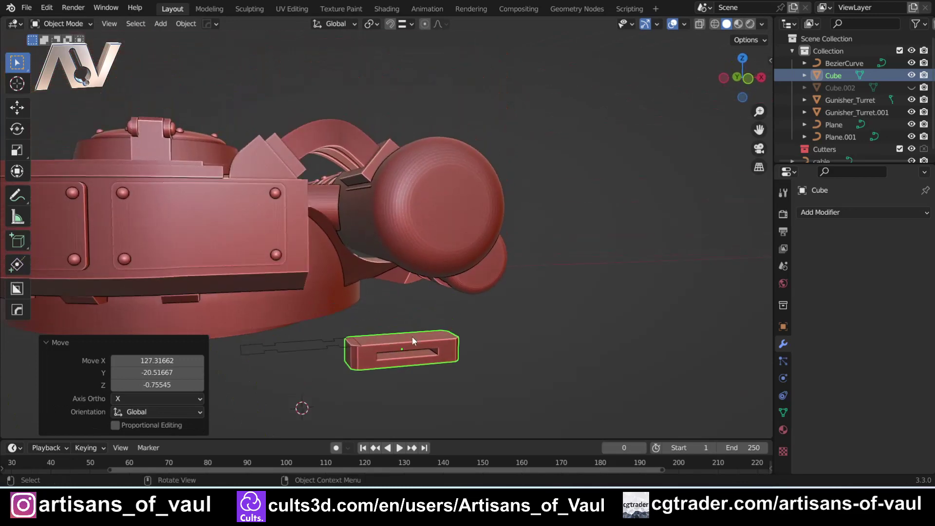
{"action": "key", "text": "g"}
{"action": "left_click", "coordinate": [422, 309]}
Step: Flatten the slotted block by scaling it to about 0.647 along Z and apply its scale
{"action": "scroll", "coordinate": [388, 291], "scroll_direction": "up", "scroll_amount": 4}
{"action": "scroll", "coordinate": [388, 292], "scroll_direction": "down", "scroll_amount": 3}
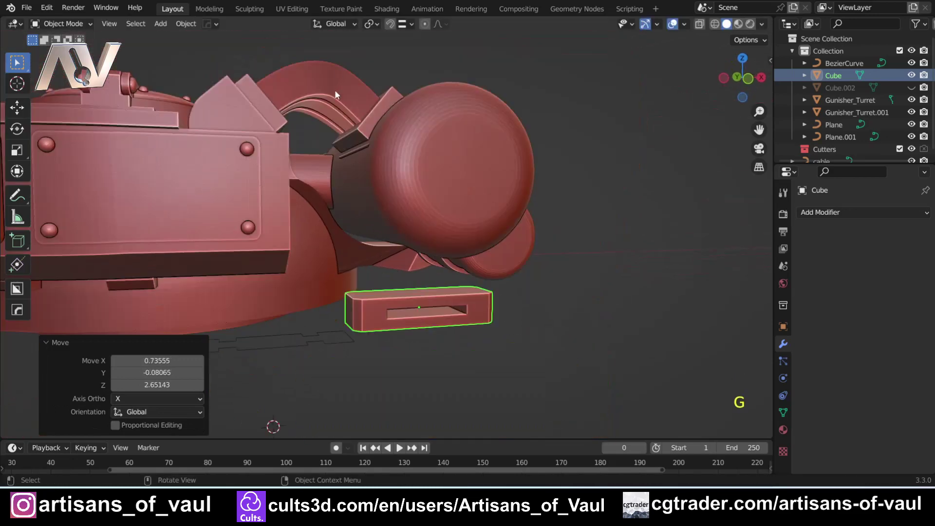
{"action": "scroll", "coordinate": [463, 364], "scroll_direction": "up", "scroll_amount": 2}
{"action": "middle_click_drag", "start_coordinate": [463, 364], "coordinate": [498, 308], "text": "shift"}
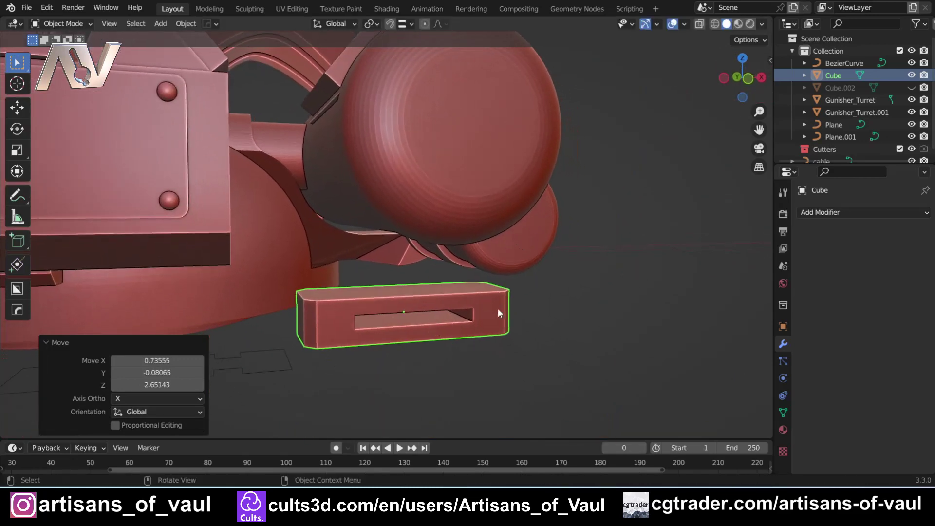
{"action": "key", "text": "s"}
{"action": "key", "text": "z"}
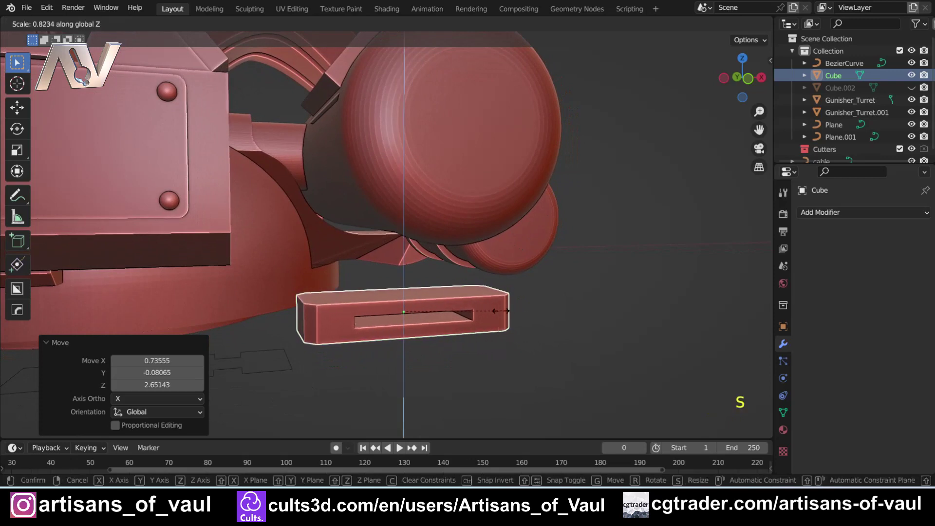
{"action": "left_click", "coordinate": [523, 313]}
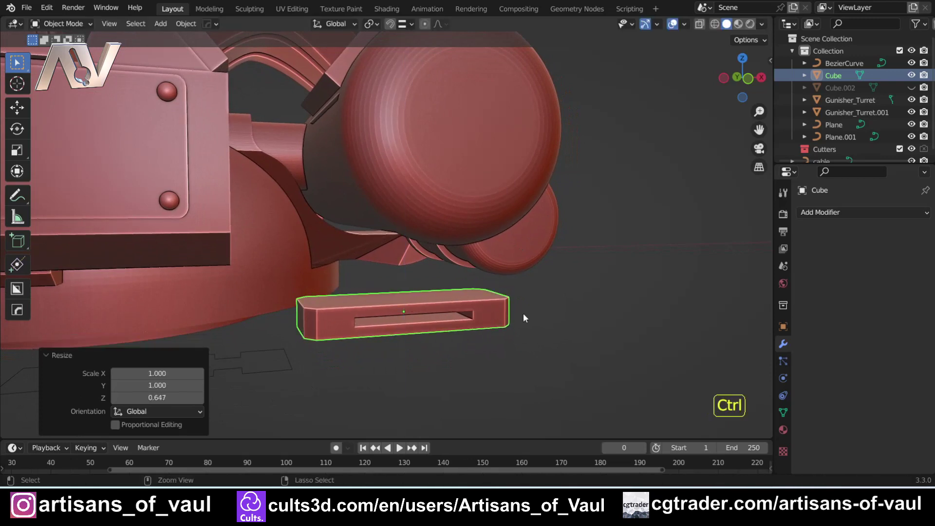
{"action": "key", "text": "ctrl+a"}
{"action": "left_click", "coordinate": [520, 312]}
Step: Select the arched cable between the rear armour and the gun and snap the 3D cursor to it
{"action": "middle_click_drag", "start_coordinate": [362, 169], "coordinate": [429, 267]}
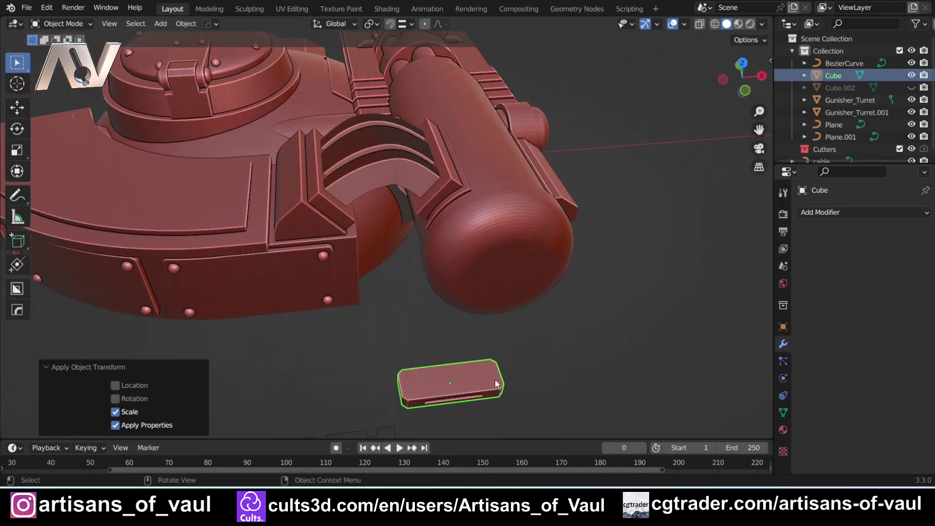
{"action": "left_click", "coordinate": [390, 171]}
{"action": "left_click", "coordinate": [431, 344]}
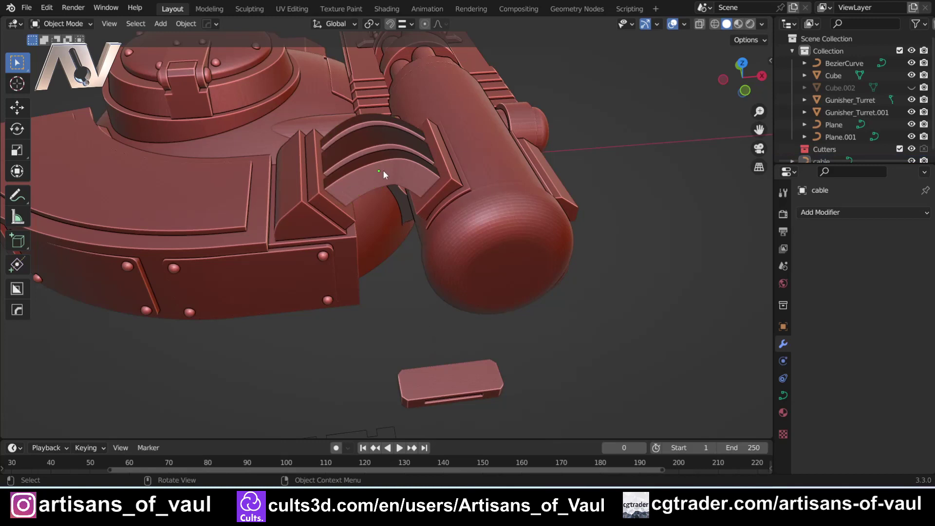
{"action": "middle_click_drag", "start_coordinate": [368, 195], "coordinate": [360, 225]}
{"action": "left_click", "coordinate": [381, 224]}
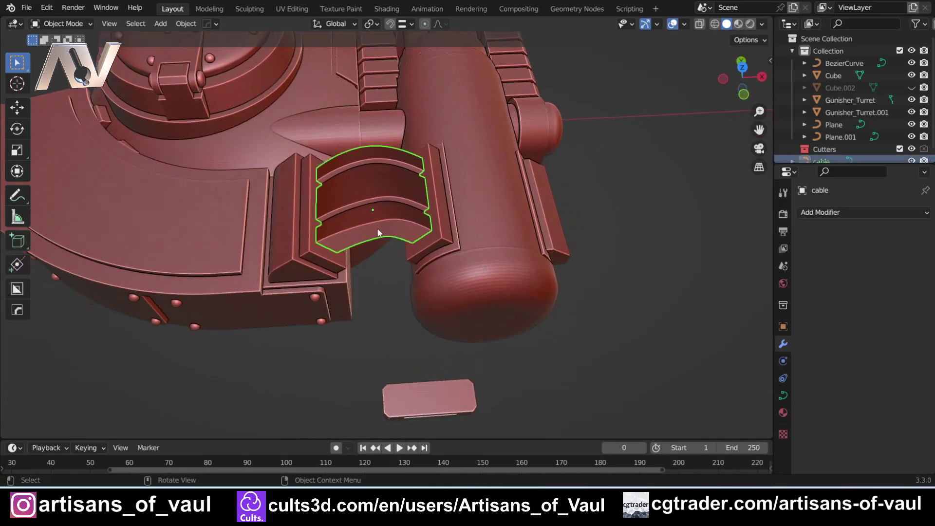
{"action": "middle_click_drag", "start_coordinate": [371, 269], "coordinate": [375, 207]}
{"action": "scroll", "coordinate": [375, 205], "scroll_direction": "up", "scroll_amount": 3}
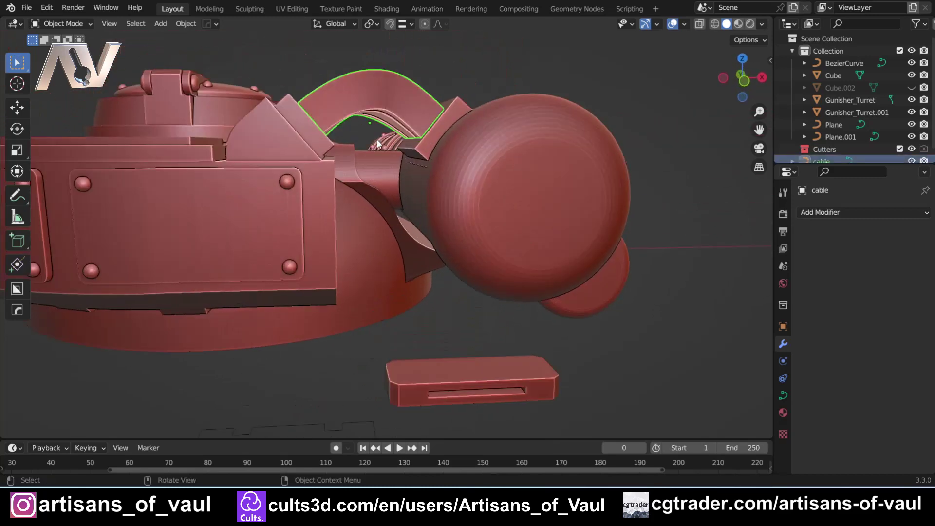
{"action": "middle_click_drag", "start_coordinate": [375, 120], "coordinate": [364, 223], "text": "shift"}
{"action": "scroll", "coordinate": [364, 223], "scroll_direction": "up", "scroll_amount": 2}
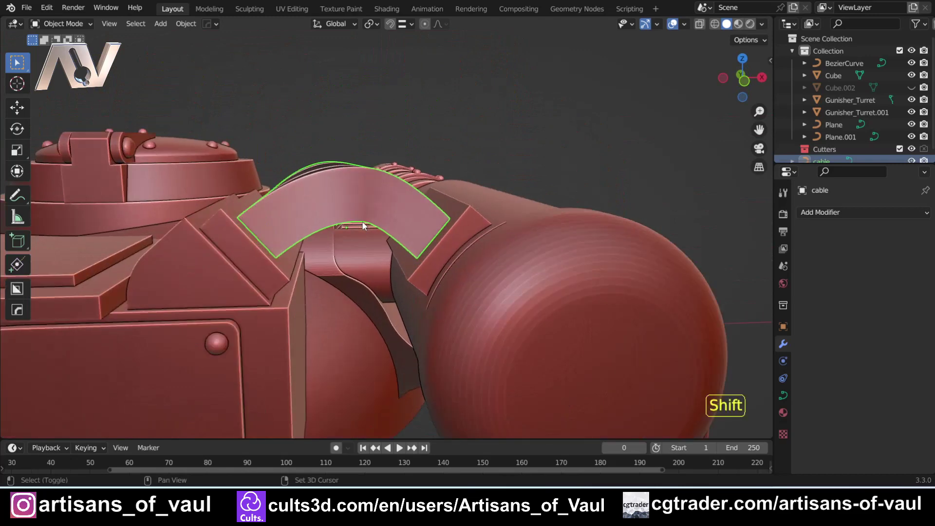
{"action": "key", "text": "shift+s"}
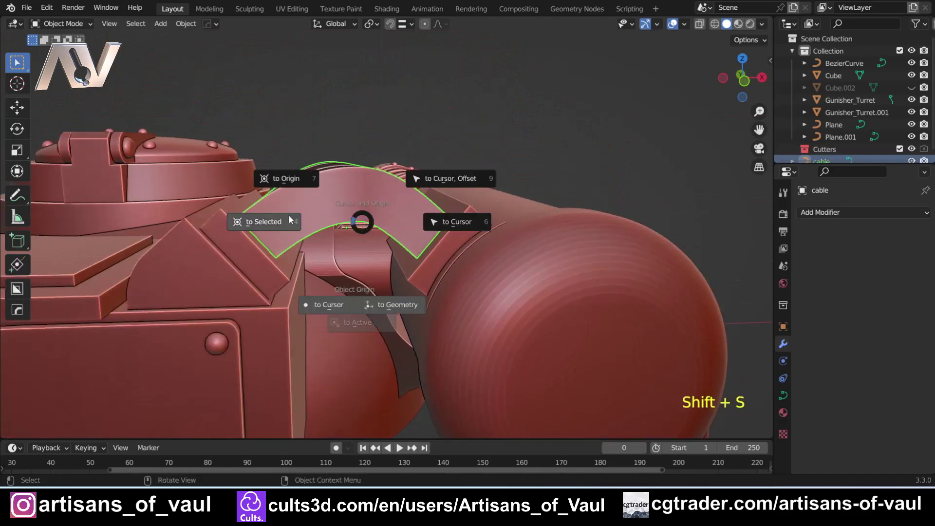
{"action": "left_click", "coordinate": [271, 219]}
Step: Add a mesh plane at the 3D cursor and scale it up uniformly to nearly span the underside of the arch
{"action": "scroll", "coordinate": [424, 210], "scroll_direction": "down", "scroll_amount": 4}
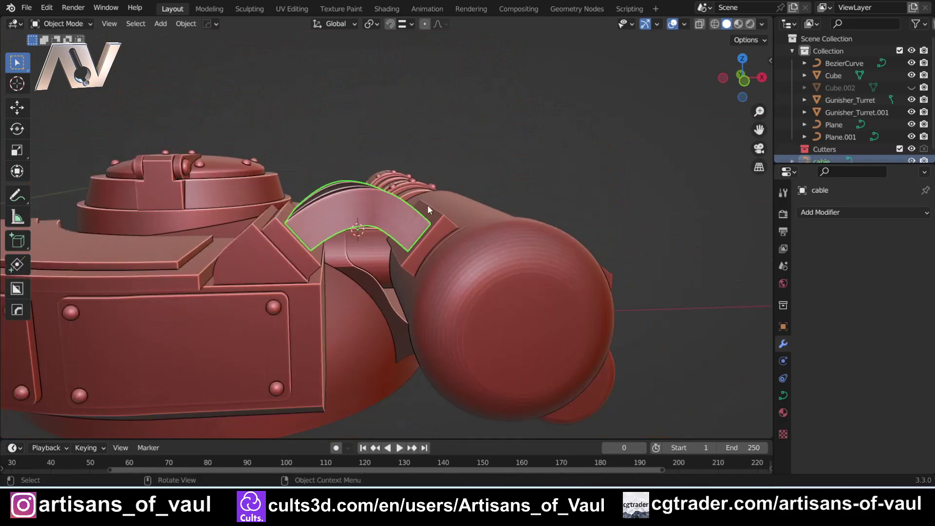
{"action": "left_click", "coordinate": [461, 142]}
{"action": "key", "text": "shift+a"}
{"action": "mouse_move", "coordinate": [457, 149]}
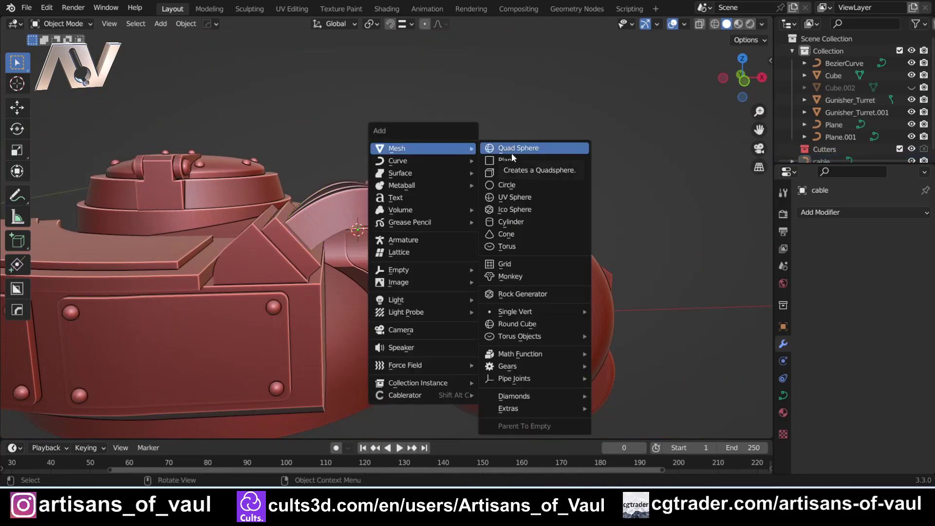
{"action": "left_click", "coordinate": [512, 160]}
{"action": "scroll", "coordinate": [312, 236], "scroll_direction": "up", "scroll_amount": 3}
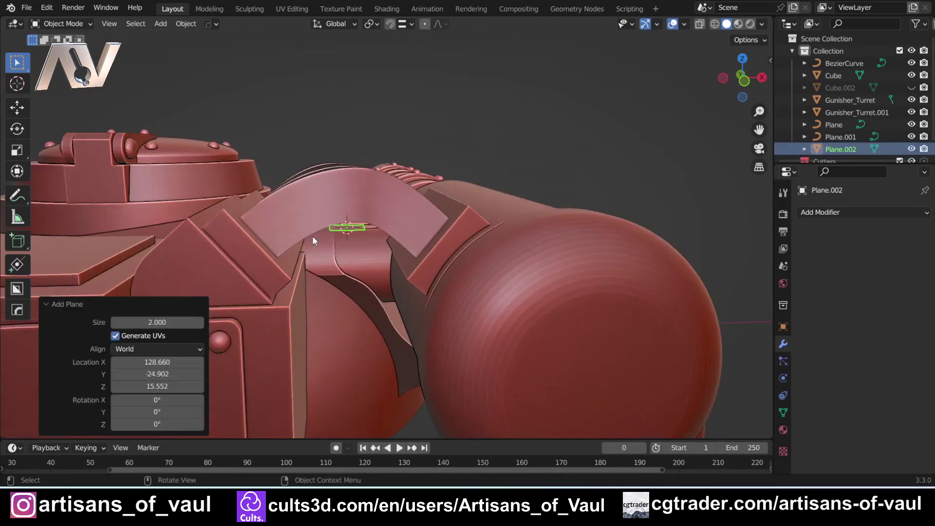
{"action": "scroll", "coordinate": [368, 201], "scroll_direction": "down", "scroll_amount": 7}
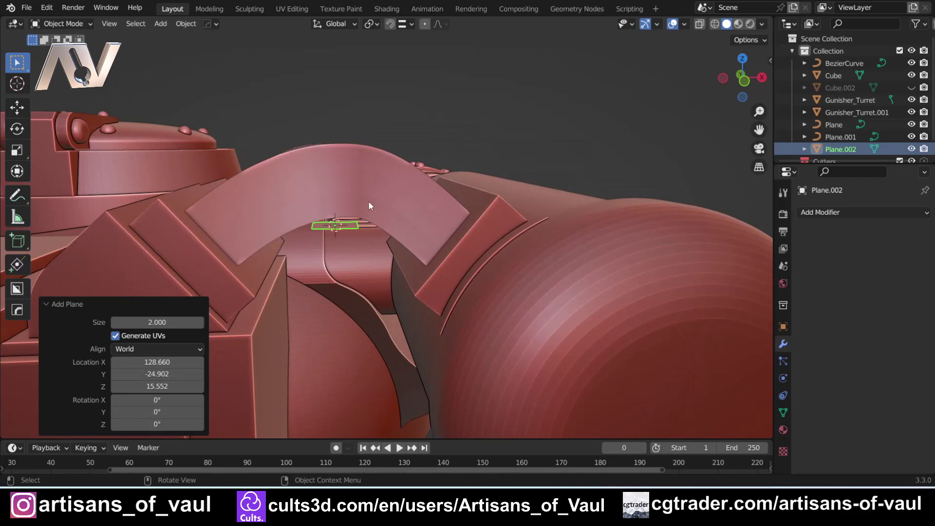
{"action": "scroll", "coordinate": [349, 230], "scroll_direction": "up", "scroll_amount": 2}
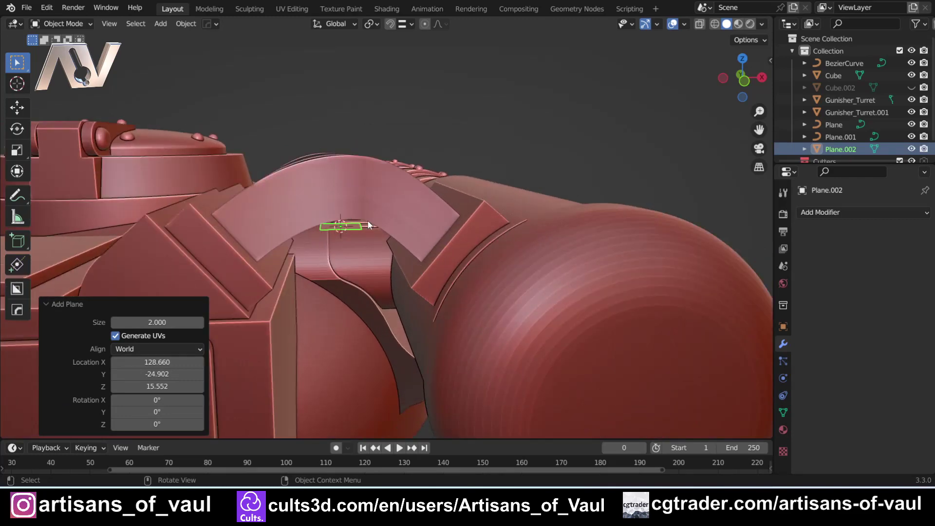
{"action": "key", "text": "s"}
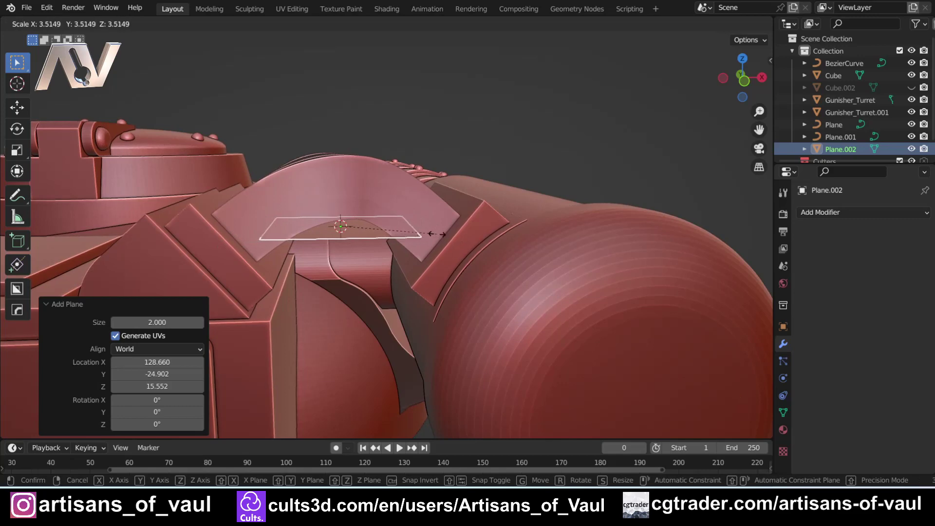
{"action": "left_click", "coordinate": [427, 235]}
Step: Rename the new plane under the arch as InstancingPlane
{"action": "left_click", "coordinate": [438, 118]}
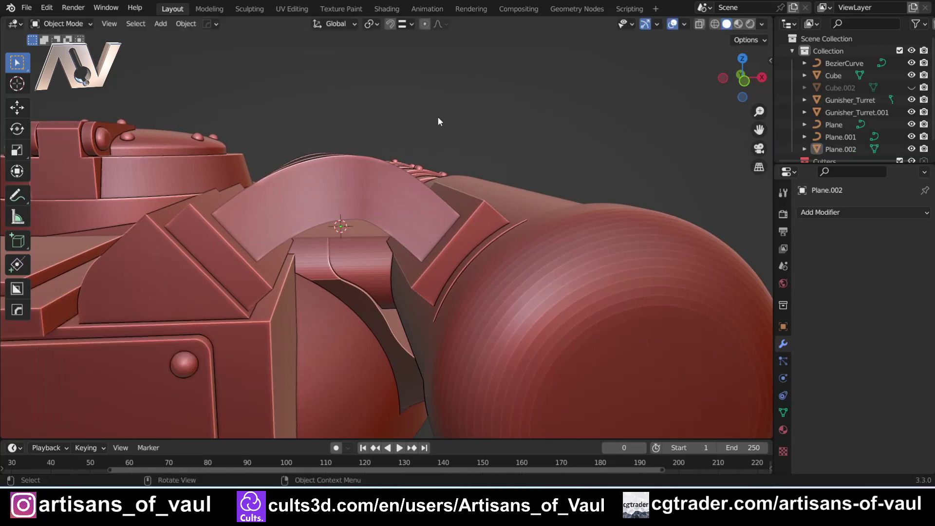
{"action": "left_click", "coordinate": [343, 233]}
{"action": "middle_click_drag", "start_coordinate": [343, 233], "coordinate": [380, 216]}
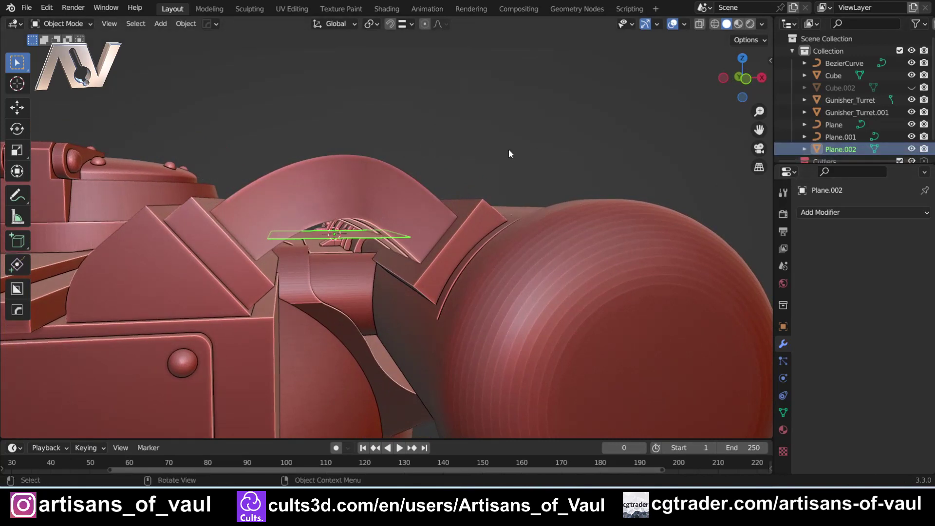
{"action": "key", "text": "F2"}
{"action": "type", "text": "Inst"}
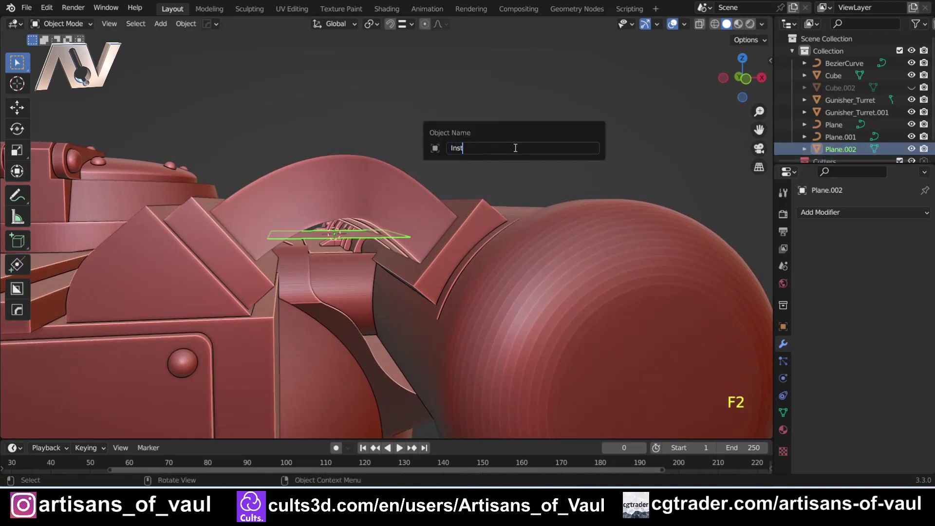
{"action": "type", "text": "ancingPlane"}
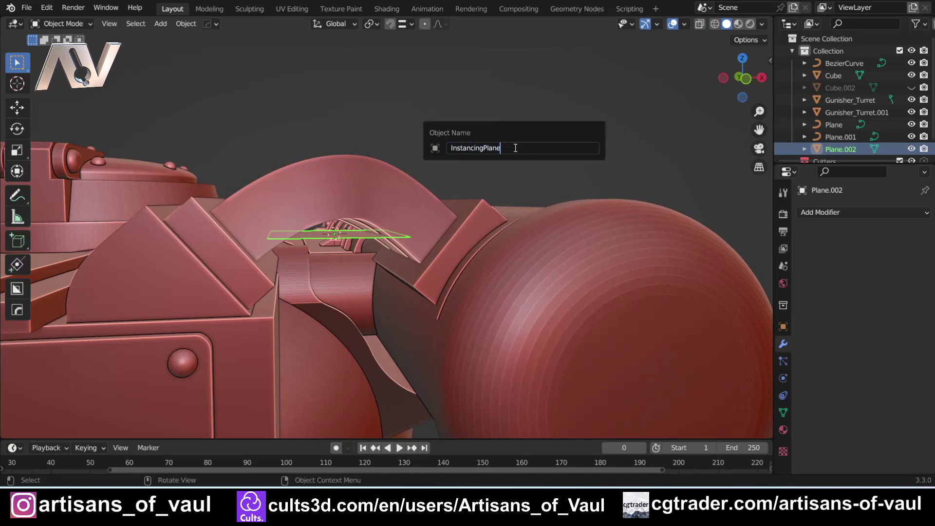
{"action": "key", "text": "Return"}
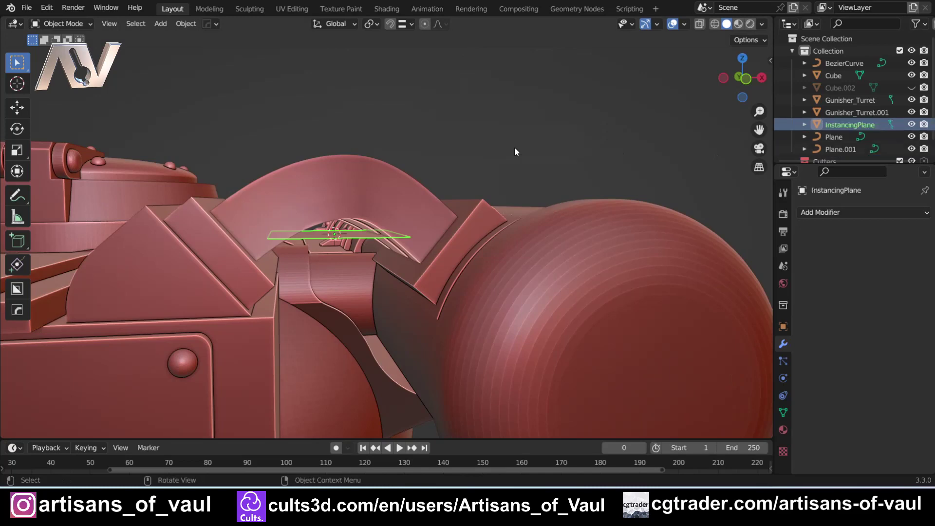
Step: Rename the slotted block below the gun as Segment
{"action": "scroll", "coordinate": [399, 117], "scroll_direction": "down", "scroll_amount": 4}
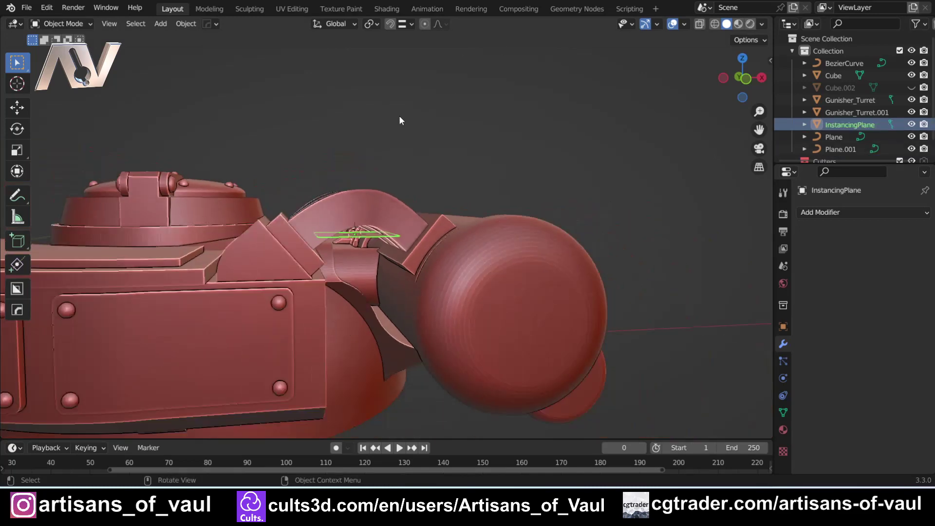
{"action": "middle_click_drag", "start_coordinate": [425, 296], "coordinate": [425, 193], "text": "shift"}
{"action": "left_click", "coordinate": [446, 325]}
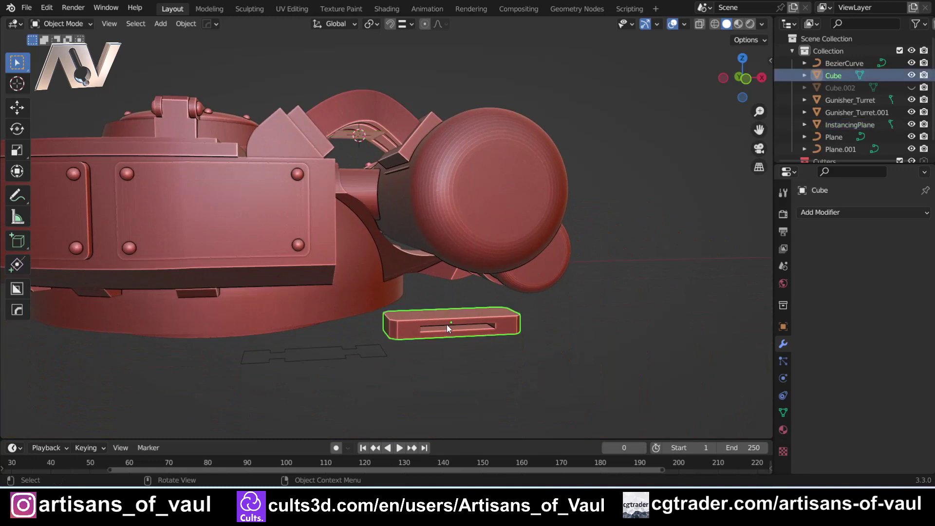
{"action": "key", "text": "F2"}
{"action": "type", "text": "Segment"}
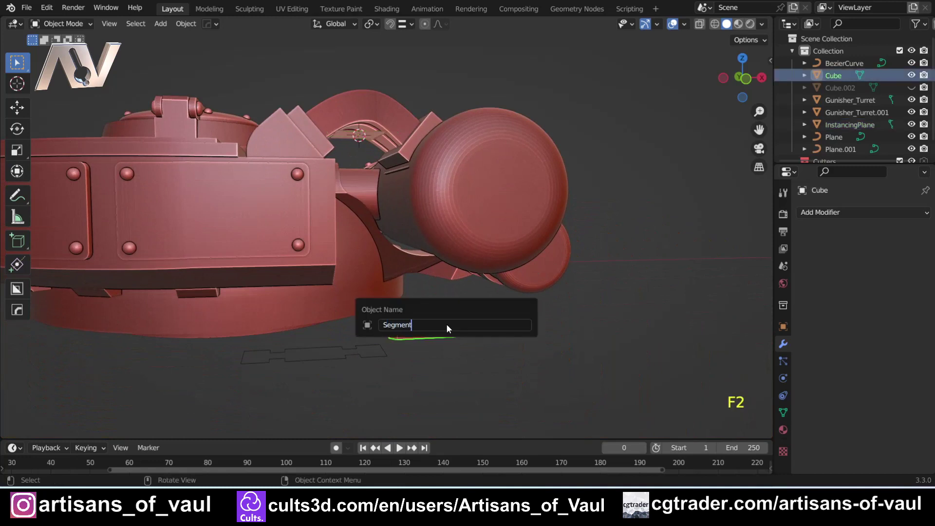
{"action": "key", "text": "Return"}
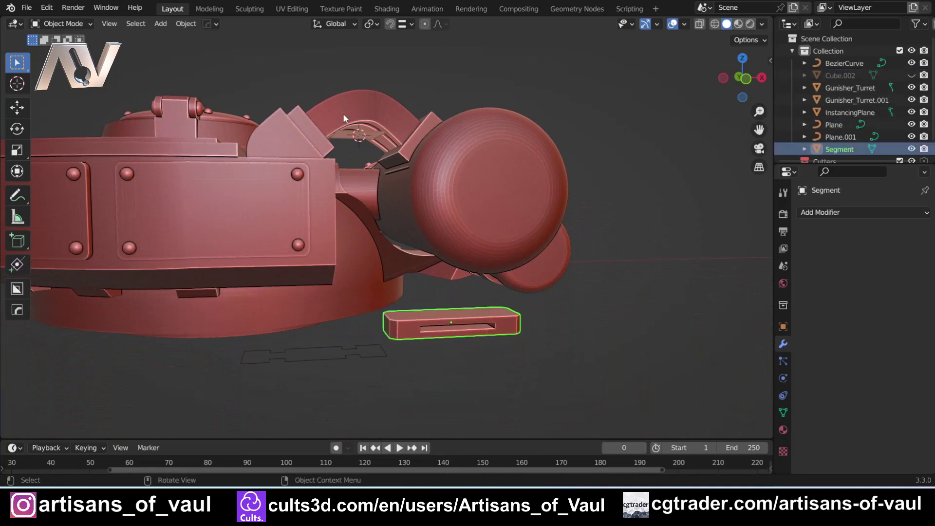
Step: Select InstancingPlane under the arch and add an Array modifier to it
{"action": "middle_click_drag", "start_coordinate": [353, 104], "coordinate": [376, 222], "text": "shift"}
{"action": "scroll", "coordinate": [389, 171], "scroll_direction": "up", "scroll_amount": 3}
{"action": "left_click", "coordinate": [360, 224]}
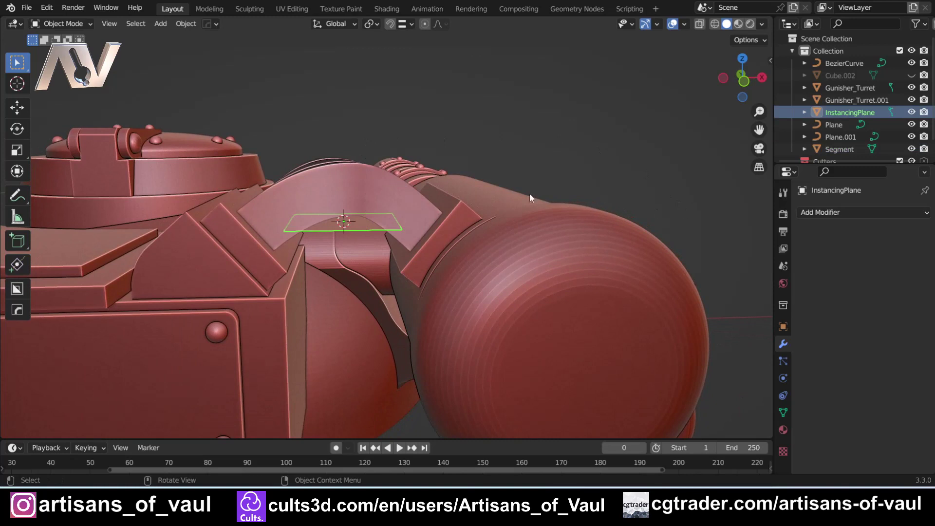
{"action": "left_click", "coordinate": [831, 213]}
{"action": "left_click", "coordinate": [701, 249]}
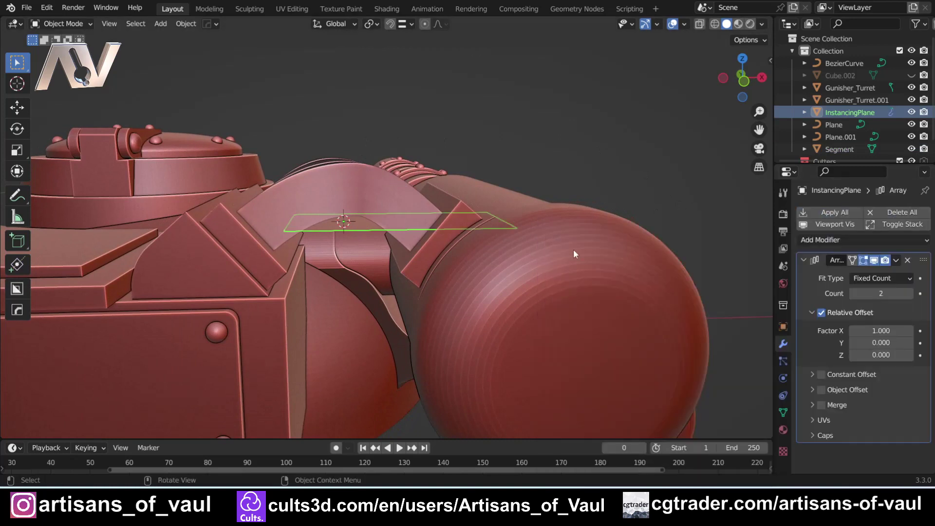
Step: Set the array's relative offset factors to 0 on X and 1 on Z
{"action": "left_click", "coordinate": [869, 330]}
{"action": "type", "text": "0"}
{"action": "key", "text": "Return"}
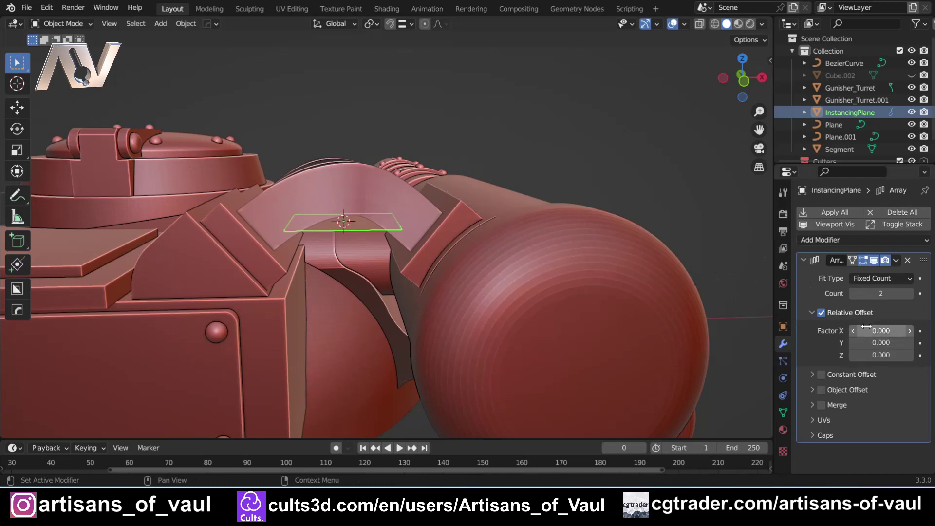
{"action": "left_click", "coordinate": [884, 356]}
{"action": "type", "text": "1"}
{"action": "key", "text": "Return"}
{"action": "scroll", "coordinate": [288, 183], "scroll_direction": "up", "scroll_amount": 2}
{"action": "middle_click_drag", "start_coordinate": [328, 218], "coordinate": [332, 237]}
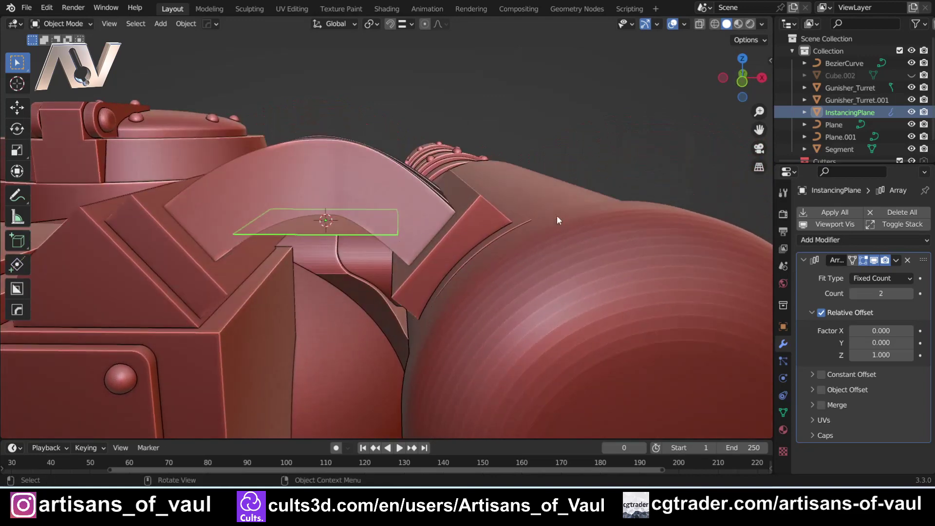
Step: Switch the array from relative to constant offset, with distances of 0 on X and 0.51 on Z
{"action": "key", "text": "n"}
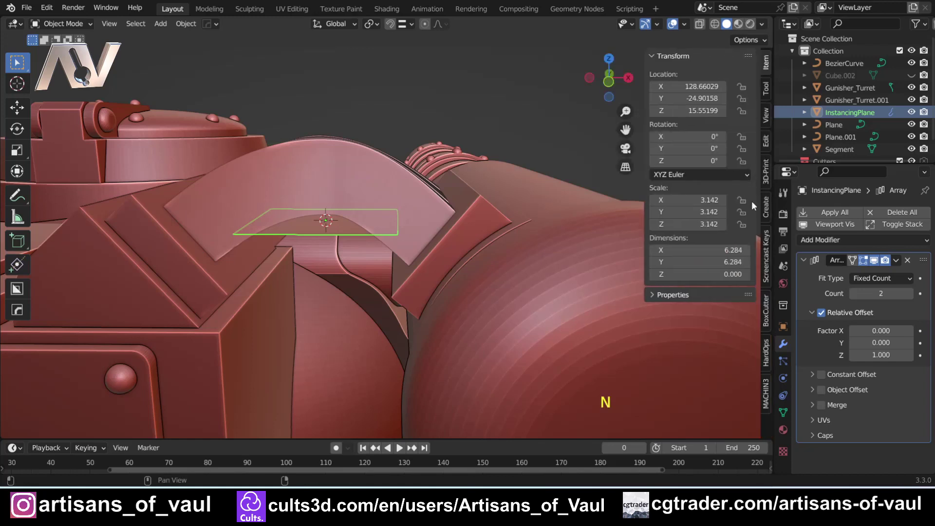
{"action": "left_click", "coordinate": [824, 313]}
{"action": "left_click", "coordinate": [822, 374]}
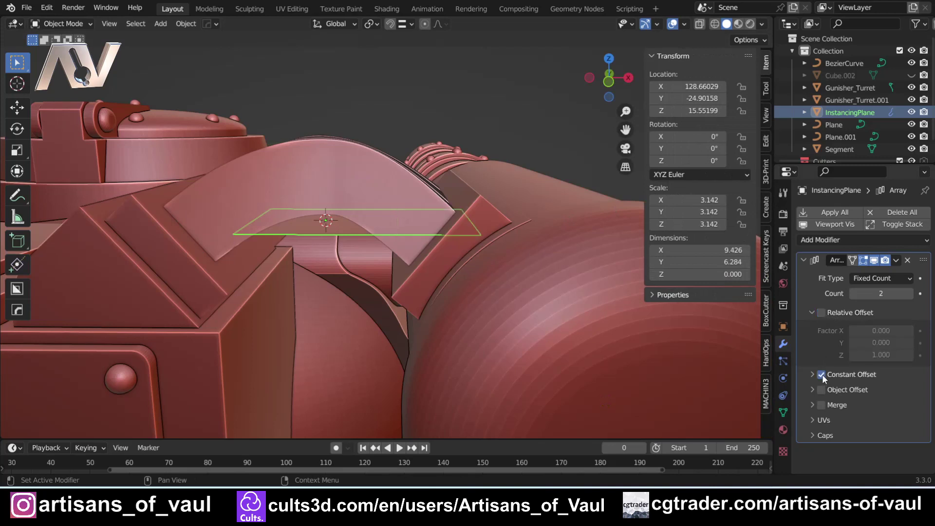
{"action": "left_click", "coordinate": [813, 376]}
{"action": "left_click", "coordinate": [872, 390]}
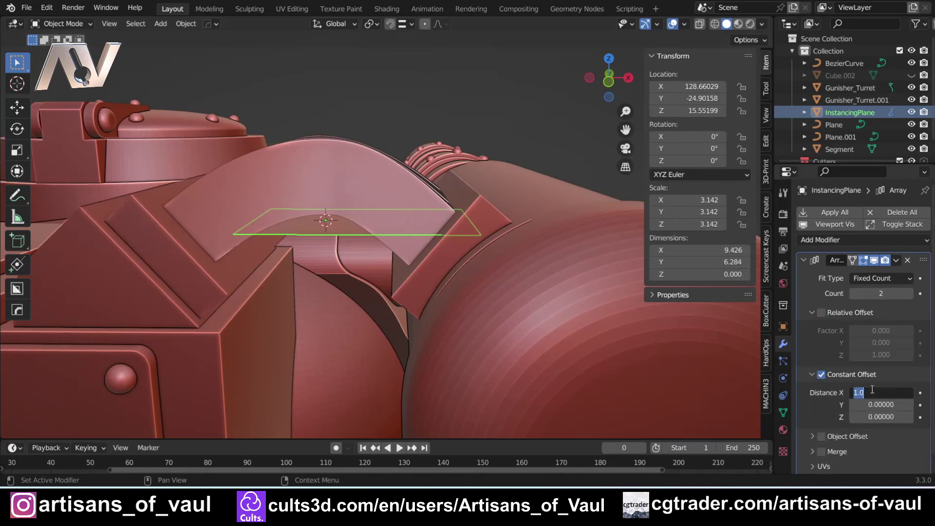
{"action": "type", "text": "0"}
{"action": "key", "text": "Return"}
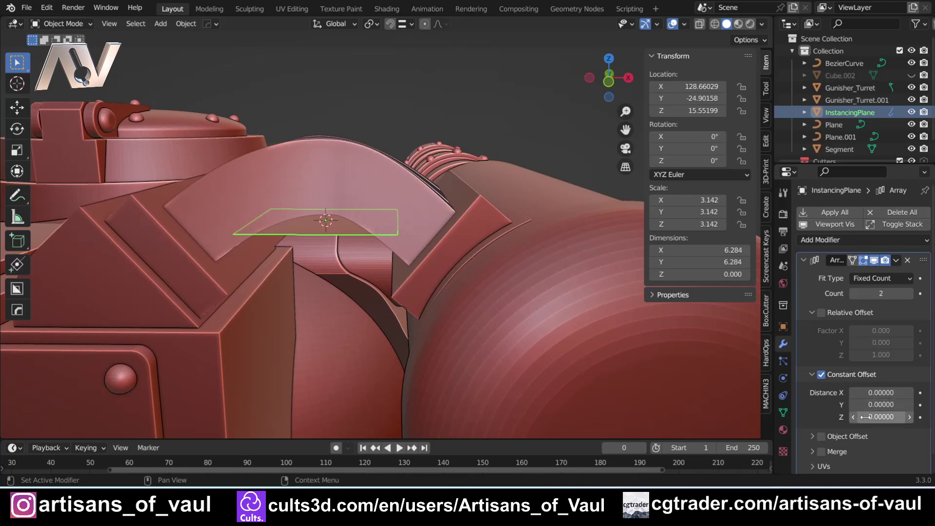
{"action": "mouse_move", "coordinate": [877, 417]}
{"action": "left_mouse_down"}
{"action": "mouse_move", "coordinate": [906, 417]}
{"action": "mouse_move", "coordinate": [891, 417]}
{"action": "left_mouse_up"}
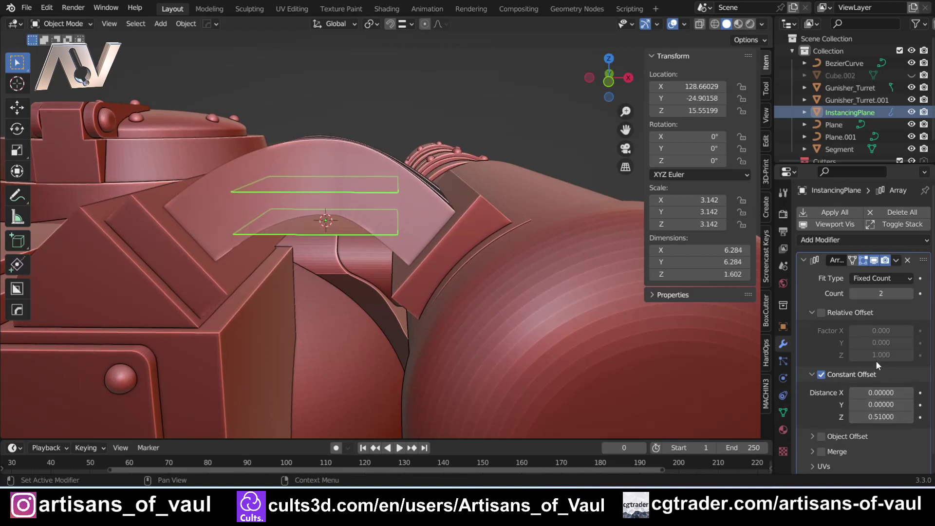
Step: Raise the InstancingPlane array count to 5
{"action": "left_click", "coordinate": [909, 294]}
{"action": "left_click", "coordinate": [909, 294]}
{"action": "left_click", "coordinate": [909, 294]}
{"action": "scroll", "coordinate": [509, 191], "scroll_direction": "down", "scroll_amount": 5}
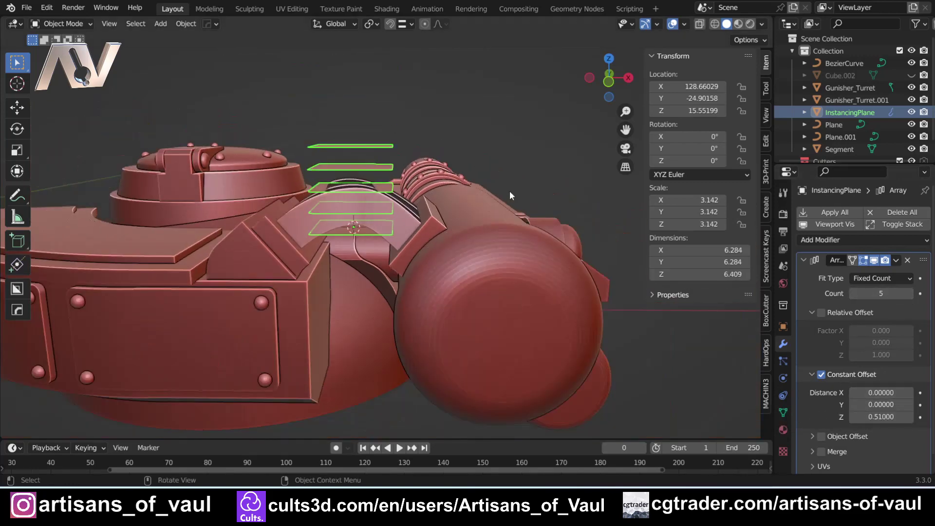
{"action": "scroll", "coordinate": [509, 191], "scroll_direction": "up", "scroll_amount": 5}
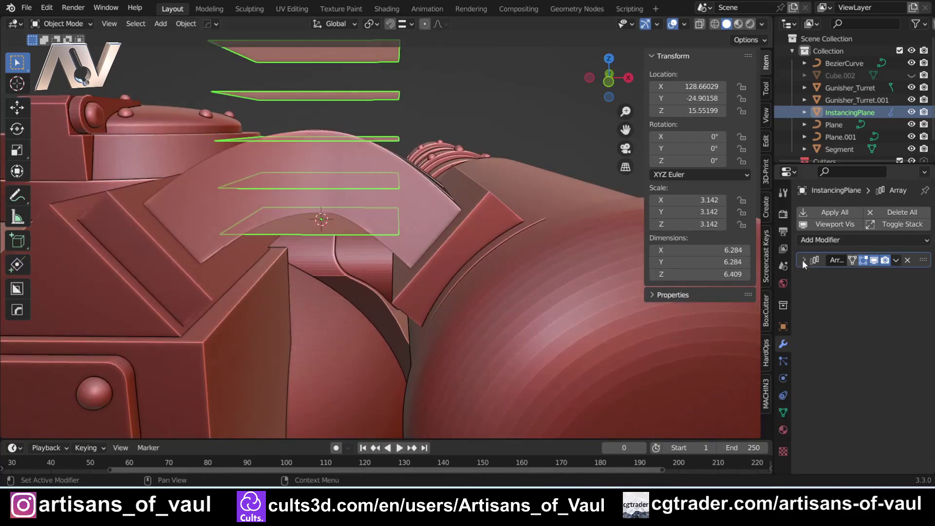
Step: Add a Curve modifier to InstancingPlane with the arched cable as its curve object and Z as the deform axis
{"action": "left_click", "coordinate": [815, 238]}
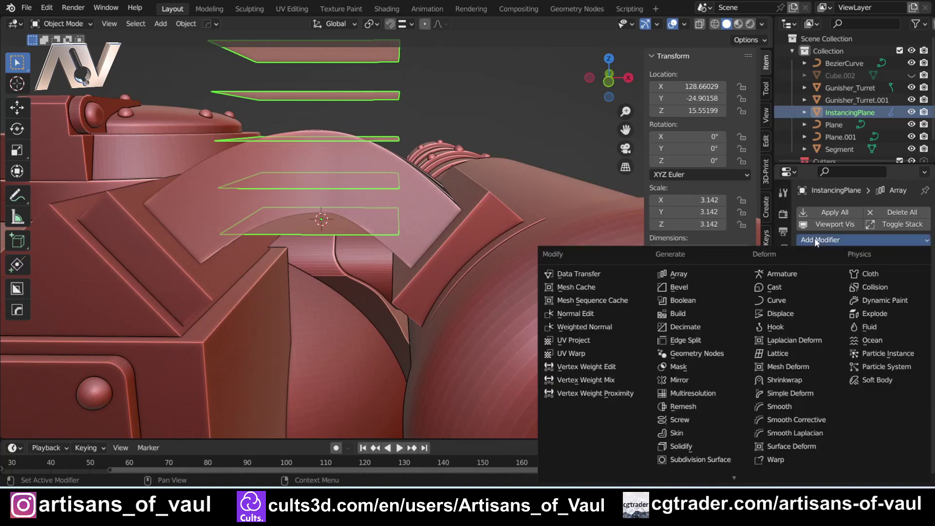
{"action": "left_click", "coordinate": [769, 300]}
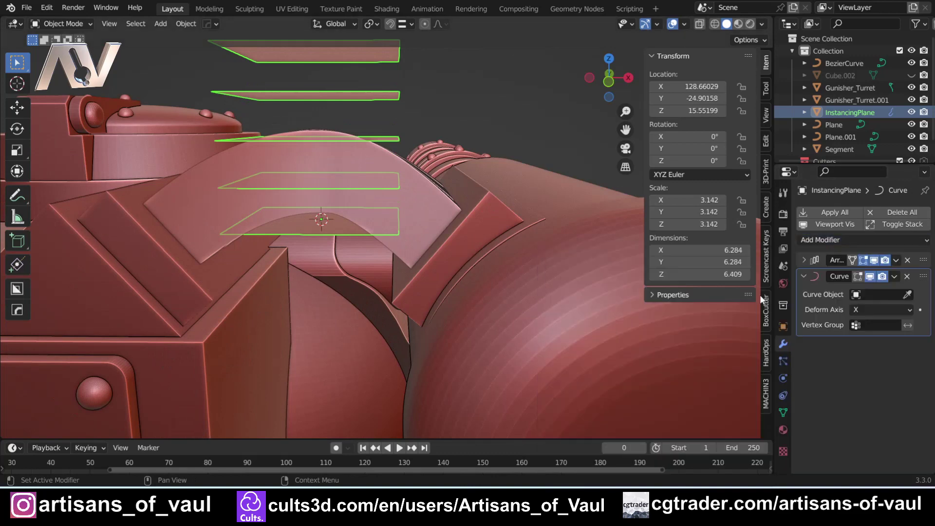
{"action": "left_click", "coordinate": [908, 294]}
{"action": "left_click", "coordinate": [425, 196]}
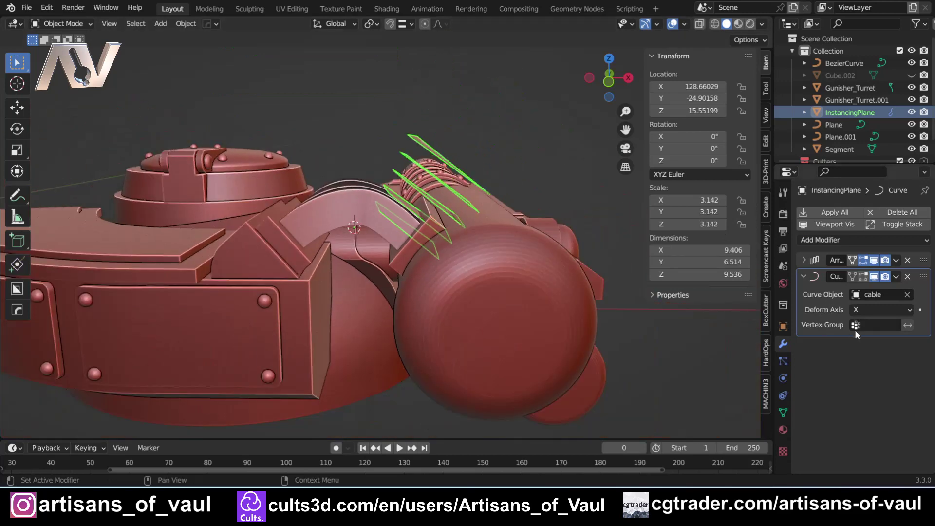
{"action": "left_click", "coordinate": [874, 310]}
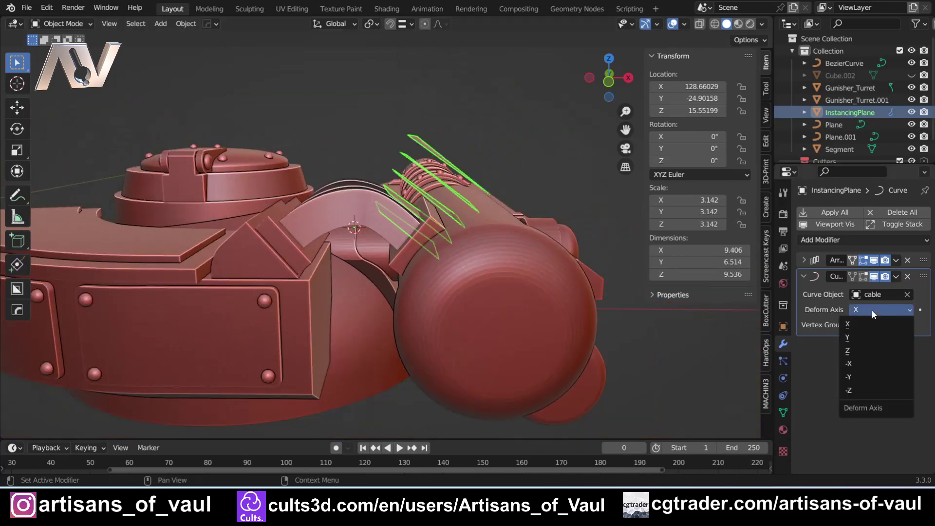
{"action": "left_click", "coordinate": [858, 349]}
{"action": "scroll", "coordinate": [370, 198], "scroll_direction": "up", "scroll_amount": 5}
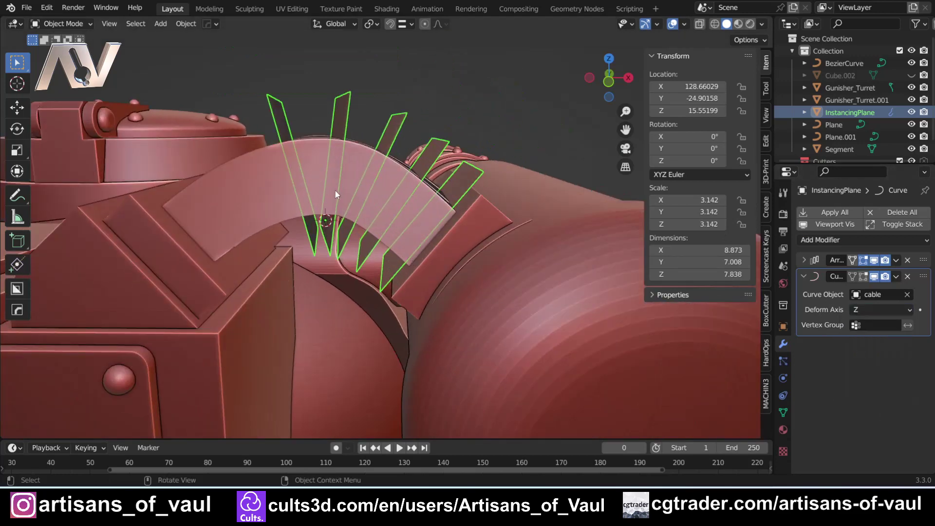
Step: Examine from several angles how the arrayed planes follow the arched cable between the rear armour and the gun
{"action": "middle_click_drag", "start_coordinate": [335, 191], "coordinate": [387, 238]}
{"action": "middle_click_drag", "start_coordinate": [371, 189], "coordinate": [423, 271], "text": "shift"}
{"action": "scroll", "coordinate": [423, 271], "scroll_direction": "up", "scroll_amount": 2}
{"action": "middle_click_drag", "start_coordinate": [422, 271], "coordinate": [390, 246]}
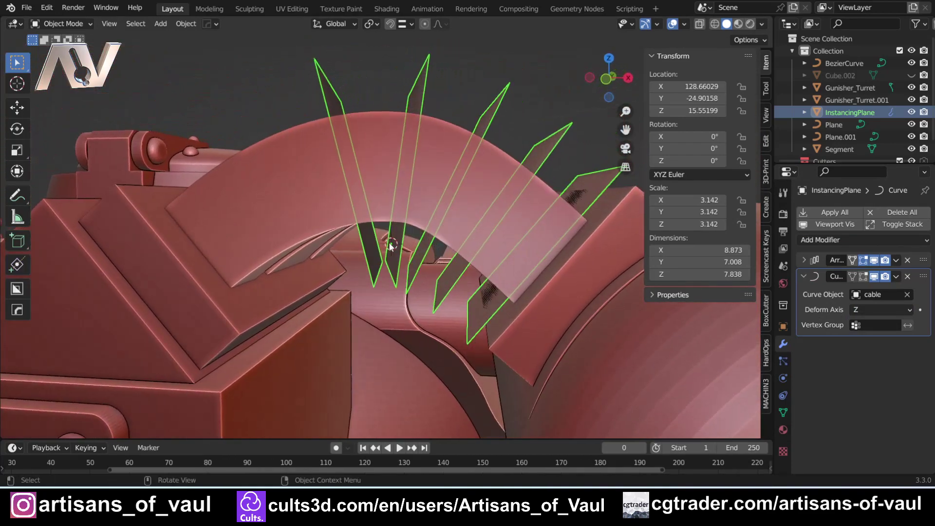
{"action": "left_click", "coordinate": [399, 186]}
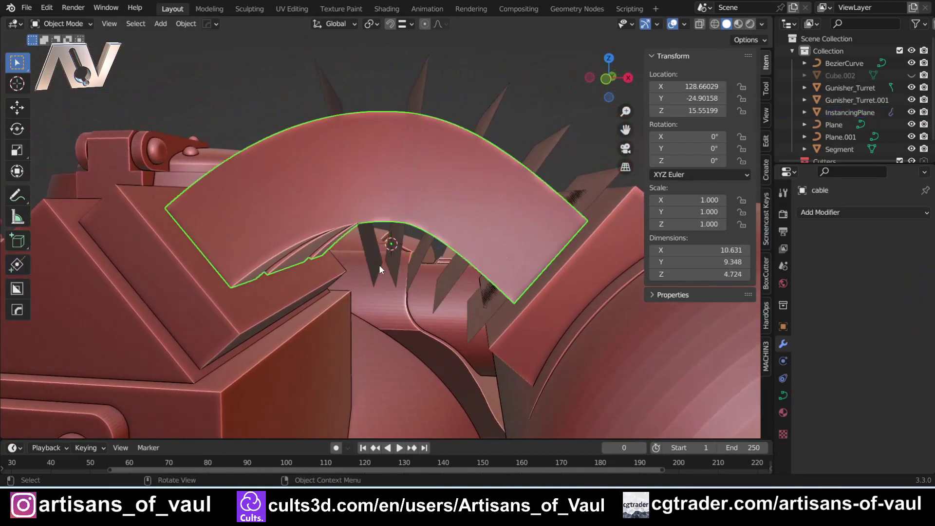
{"action": "mouse_move", "coordinate": [382, 250]}
{"action": "middle_mouse_down"}
{"action": "mouse_move", "coordinate": [372, 236]}
{"action": "mouse_move", "coordinate": [394, 238]}
{"action": "mouse_move", "coordinate": [370, 249]}
{"action": "mouse_move", "coordinate": [391, 239]}
{"action": "middle_mouse_up"}
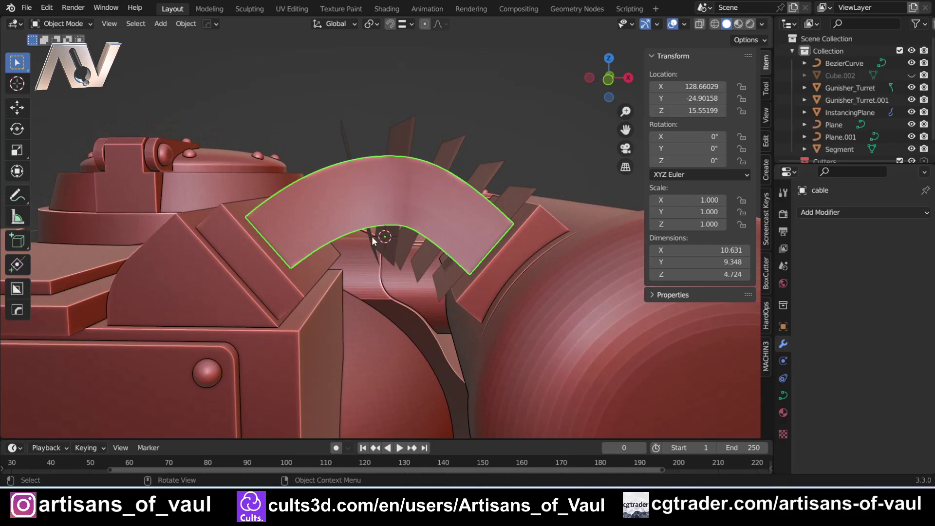
{"action": "scroll", "coordinate": [392, 235], "scroll_direction": "up", "scroll_amount": 3}
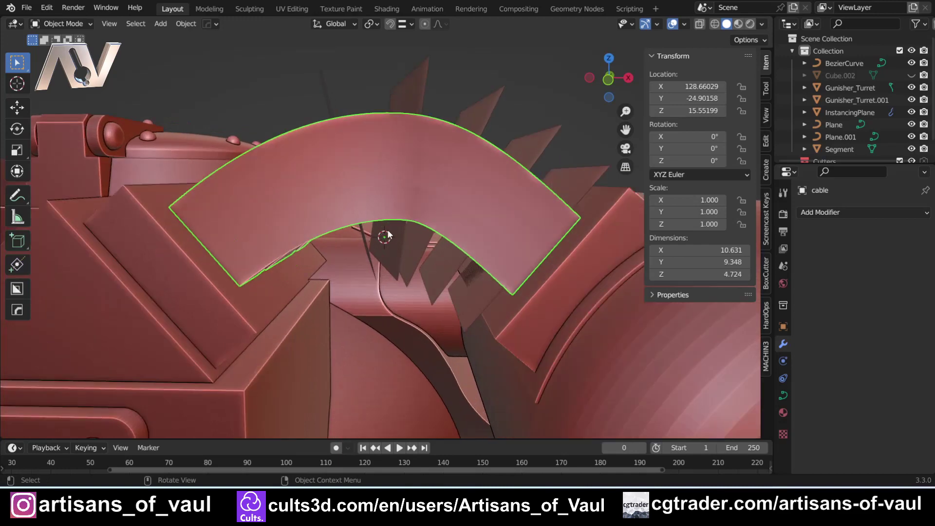
{"action": "scroll", "coordinate": [393, 235], "scroll_direction": "down", "scroll_amount": 3}
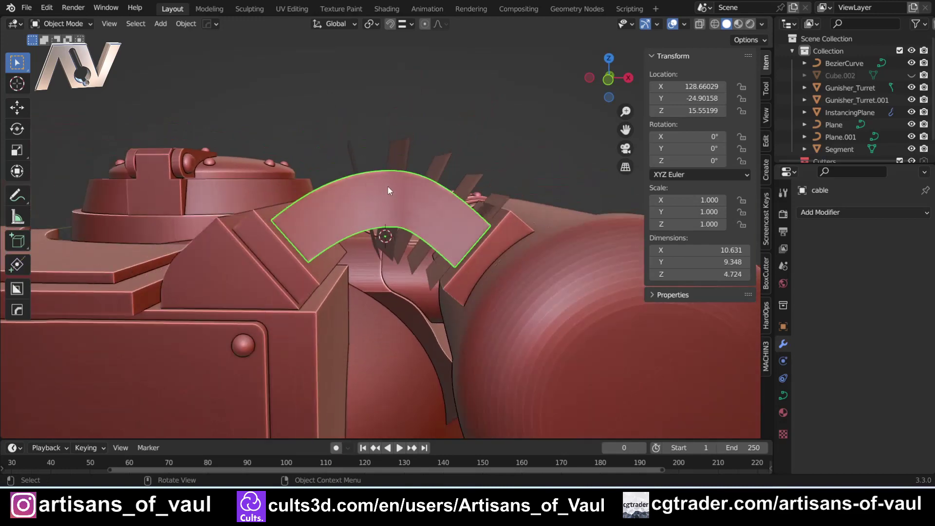
{"action": "middle_click_drag", "start_coordinate": [388, 187], "coordinate": [380, 280]}
{"action": "left_click", "coordinate": [402, 131]}
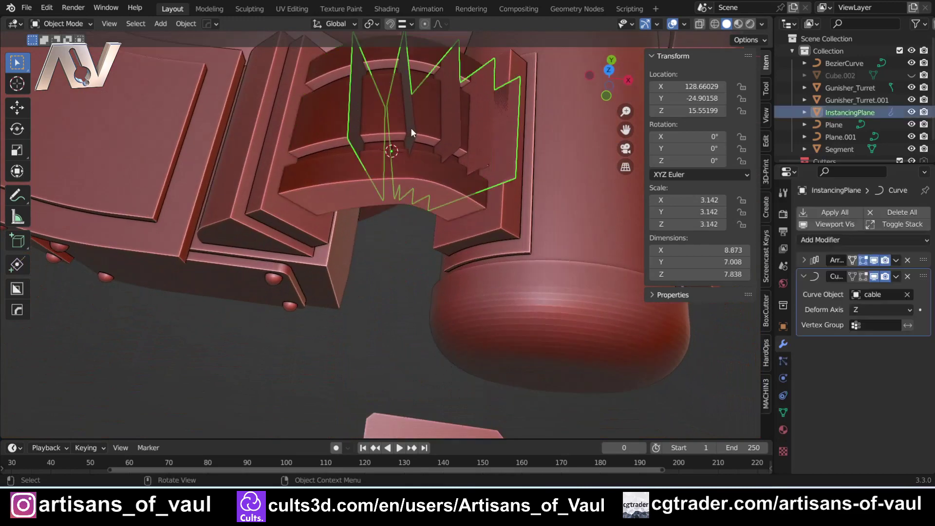
{"action": "middle_click_drag", "start_coordinate": [411, 127], "coordinate": [422, 243]}
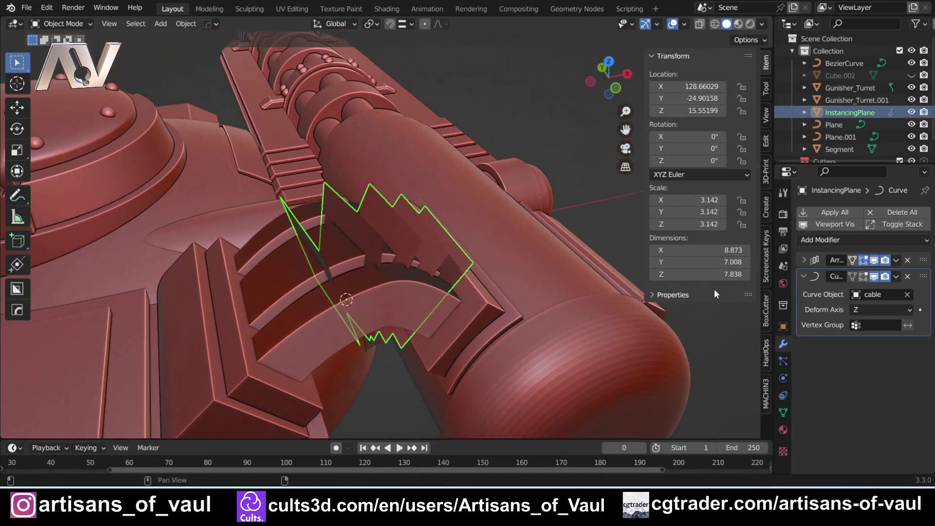
Step: Expand the plane's array settings and compare the Segment block below the gun with the planes along the arch
{"action": "left_click", "coordinate": [803, 259]}
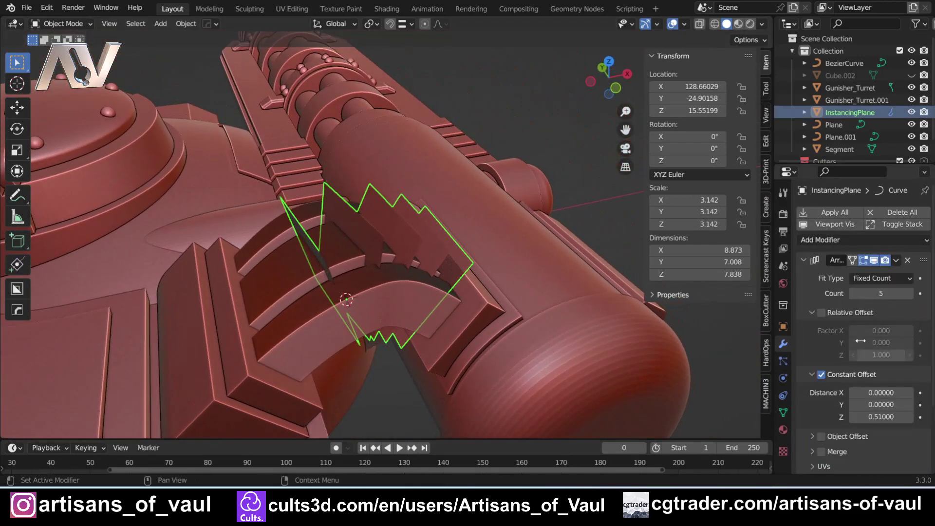
{"action": "scroll", "coordinate": [404, 345], "scroll_direction": "down", "scroll_amount": 3}
{"action": "middle_click_drag", "start_coordinate": [417, 390], "coordinate": [447, 279], "text": "shift"}
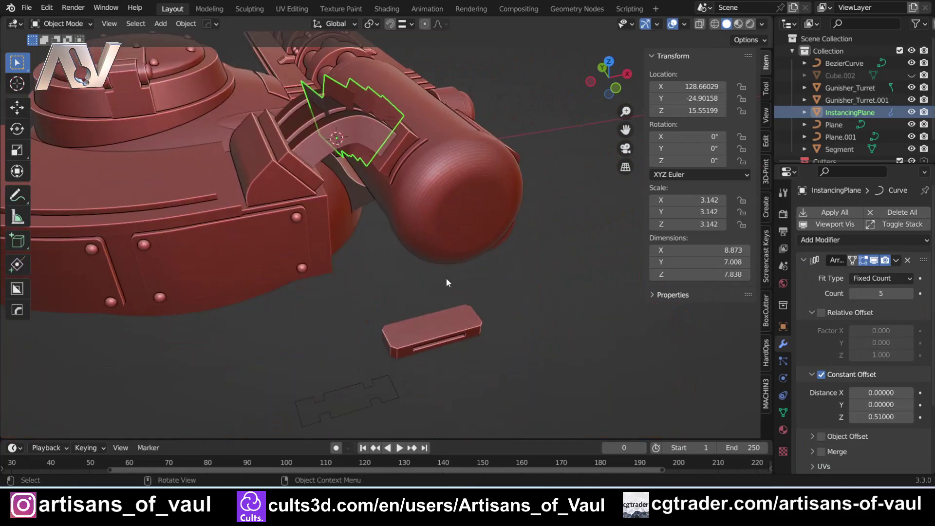
{"action": "scroll", "coordinate": [351, 192], "scroll_direction": "up", "scroll_amount": 6}
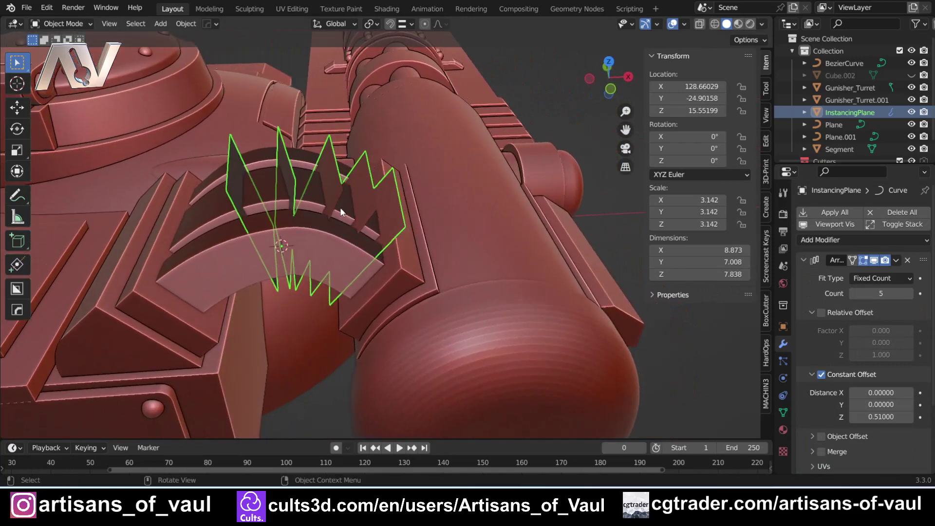
{"action": "scroll", "coordinate": [336, 341], "scroll_direction": "down", "scroll_amount": 4}
{"action": "middle_click_drag", "start_coordinate": [340, 362], "coordinate": [407, 312], "text": "shift"}
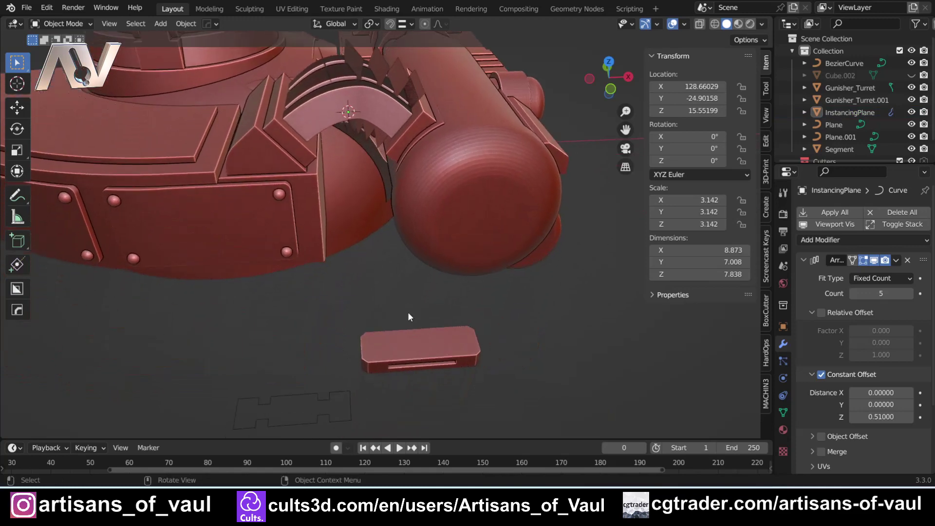
{"action": "left_click", "coordinate": [405, 344]}
{"action": "middle_click_drag", "start_coordinate": [404, 344], "coordinate": [421, 200], "text": "shift"}
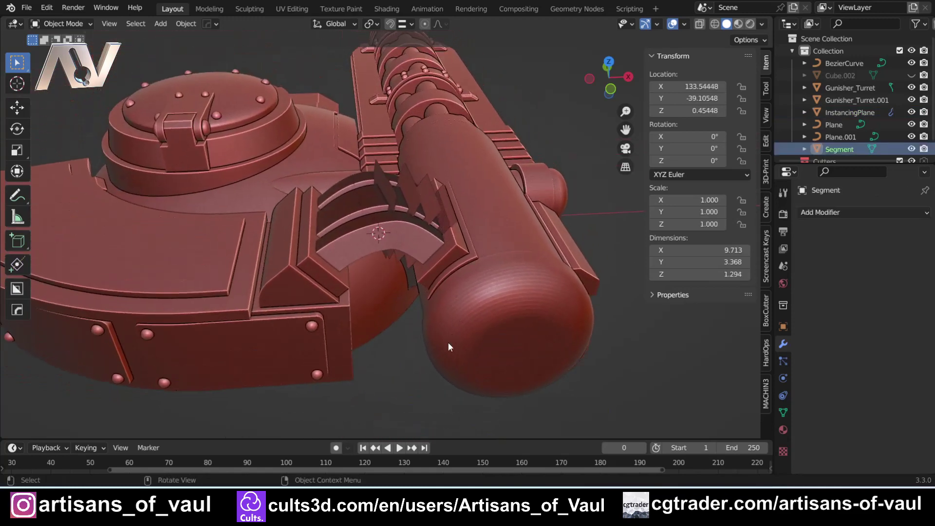
{"action": "middle_click_drag", "start_coordinate": [415, 399], "coordinate": [447, 417], "text": "shift"}
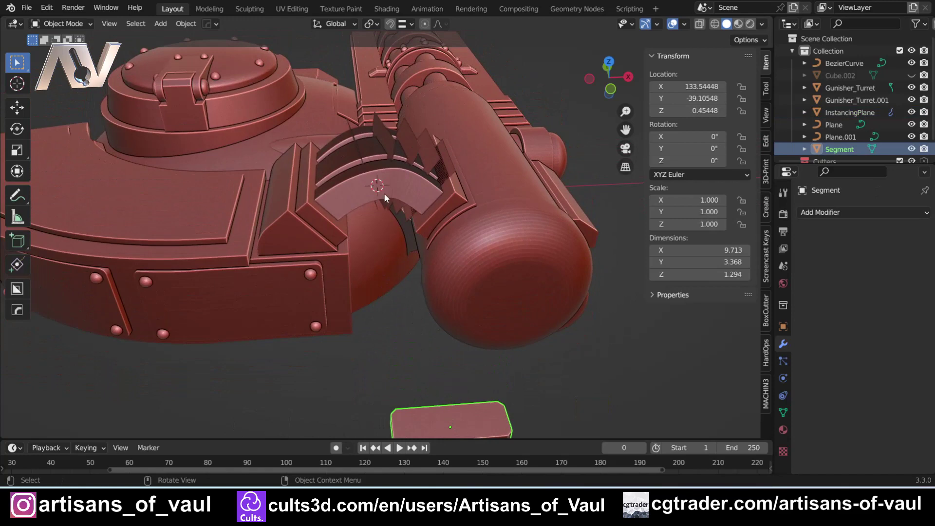
{"action": "middle_click_drag", "start_coordinate": [427, 357], "coordinate": [425, 339]}
{"action": "left_click", "coordinate": [408, 122]}
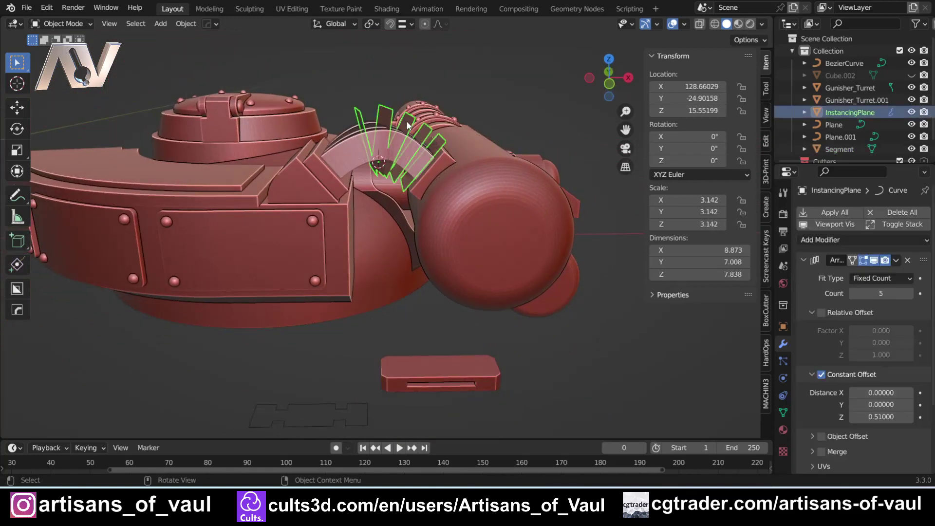
Step: Select the Segment block and snap it to the 3D cursor under the arch with the Offset option
{"action": "left_click", "coordinate": [415, 366]}
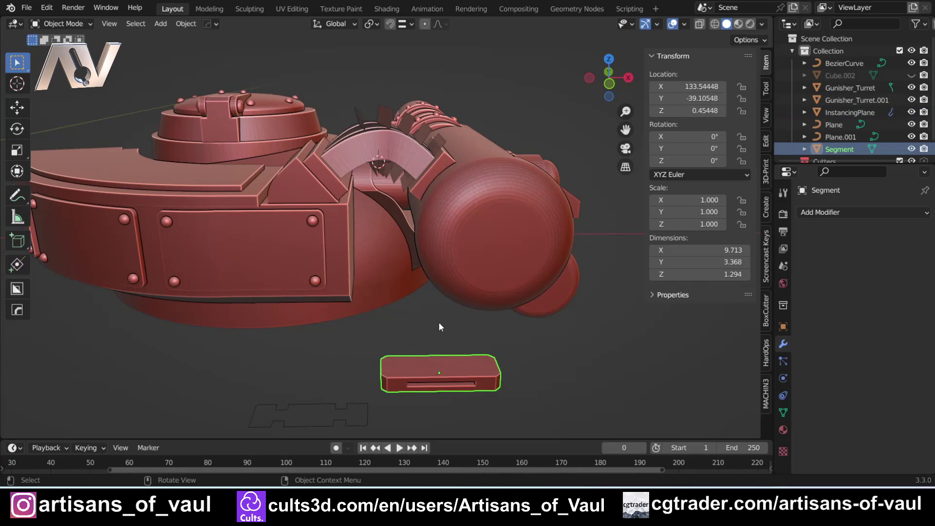
{"action": "key", "text": "shift+s"}
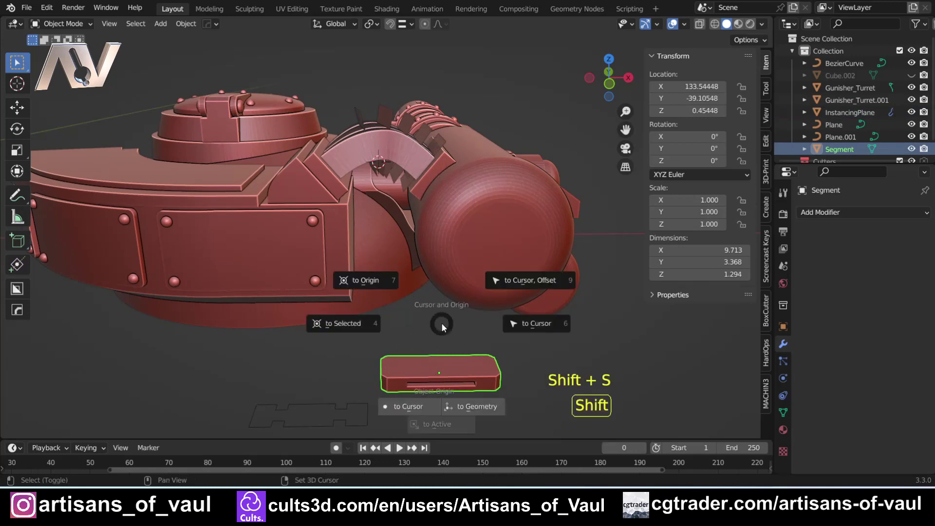
{"action": "left_click", "coordinate": [528, 280]}
{"action": "scroll", "coordinate": [375, 167], "scroll_direction": "up", "scroll_amount": 5}
{"action": "middle_click_drag", "start_coordinate": [375, 167], "coordinate": [369, 200], "text": "shift"}
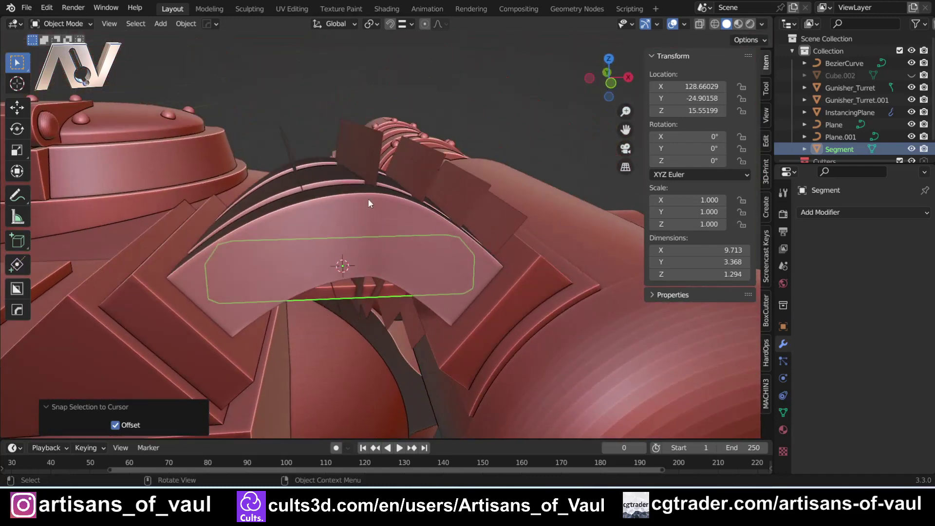
Step: Parent the Segment block to InstancingPlane using the Object option
{"action": "left_click", "coordinate": [344, 290]}
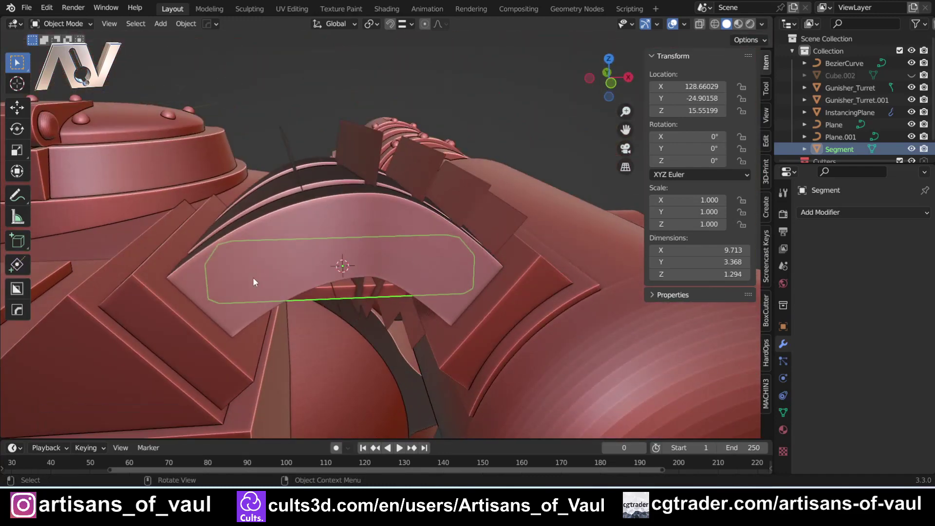
{"action": "left_click", "coordinate": [358, 153], "text": "shift"}
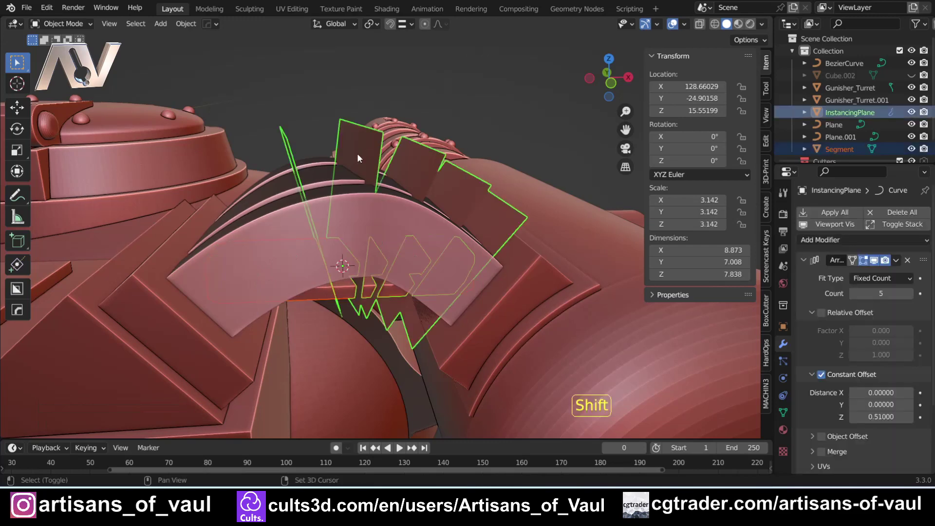
{"action": "left_click", "coordinate": [178, 25]}
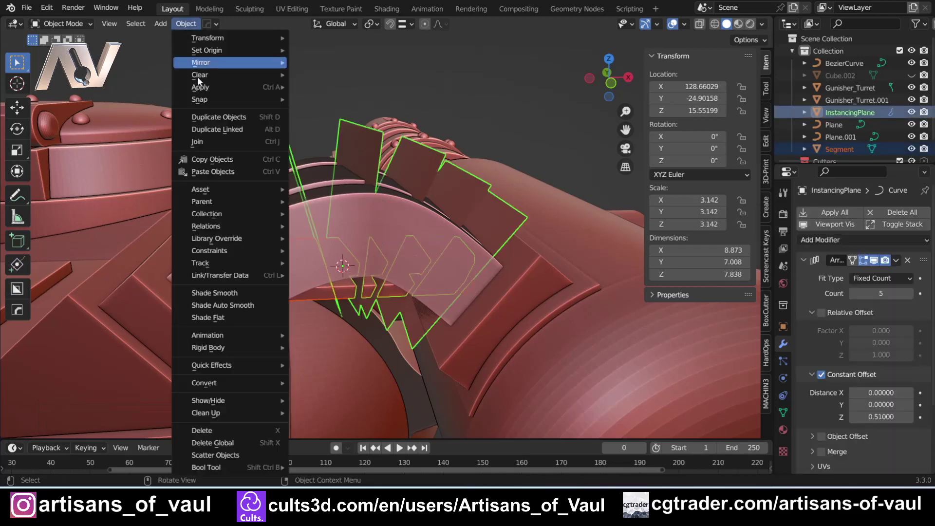
{"action": "mouse_move", "coordinate": [253, 200]}
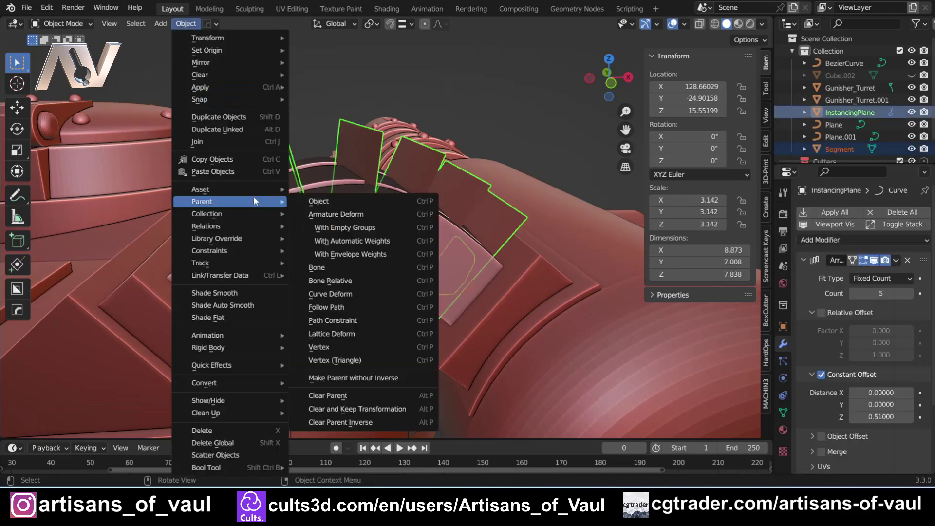
{"action": "left_click", "coordinate": [331, 204]}
{"action": "key", "text": "ctrl+p"}
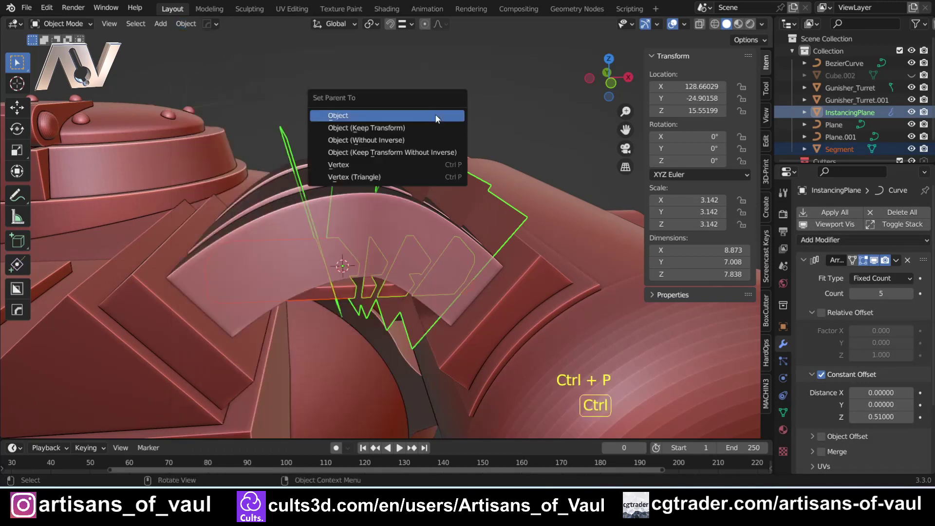
{"action": "left_click", "coordinate": [435, 115]}
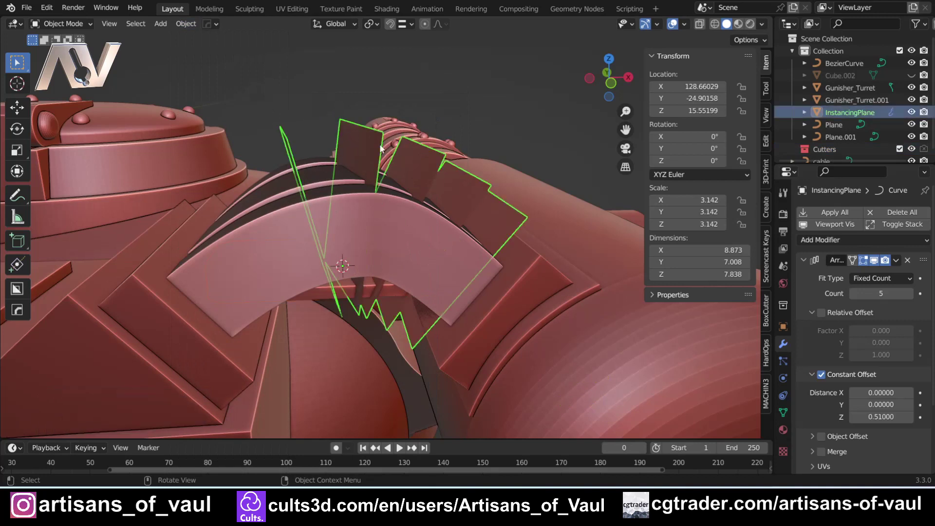
Step: Set InstancingPlane's object instancing to Faces so the Segment block repeats on each arrayed plane
{"action": "left_click", "coordinate": [784, 328]}
{"action": "scroll", "coordinate": [840, 316], "scroll_direction": "down", "scroll_amount": 1}
{"action": "left_click", "coordinate": [812, 363]}
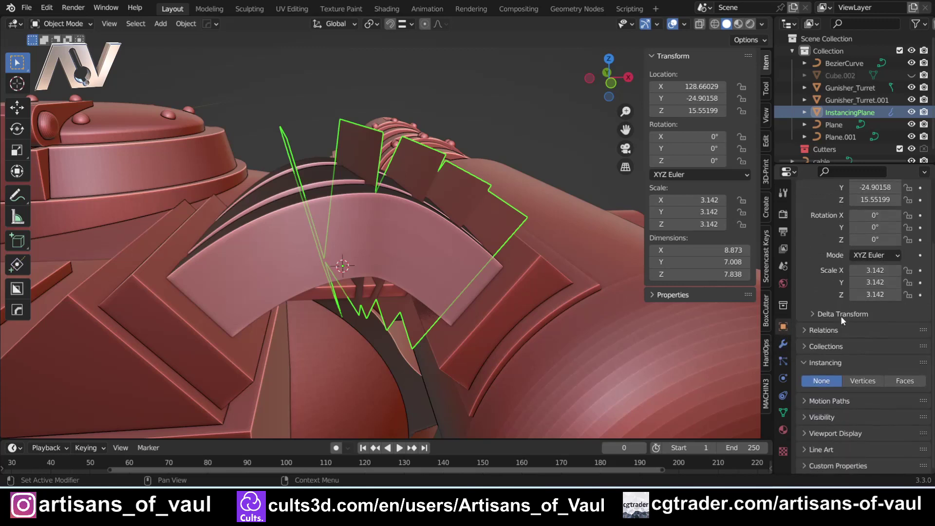
{"action": "left_click", "coordinate": [802, 363]}
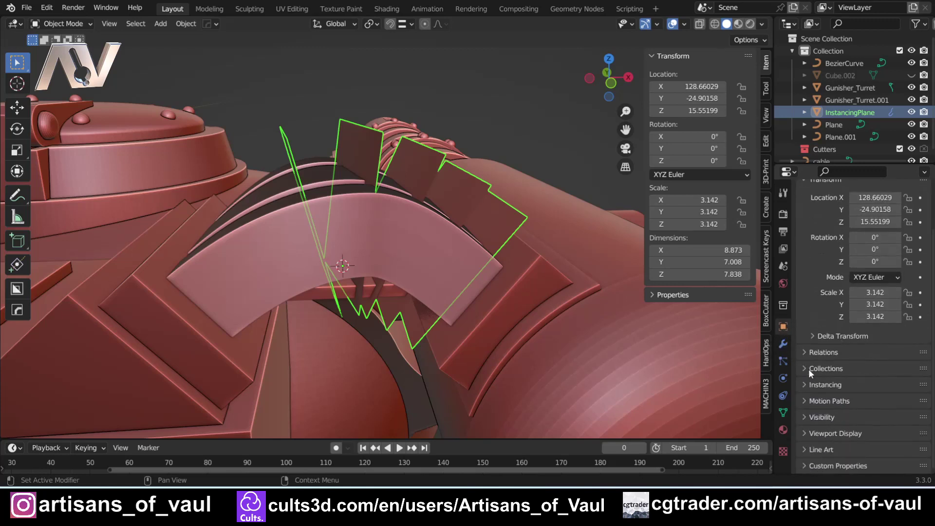
{"action": "left_click", "coordinate": [803, 385]}
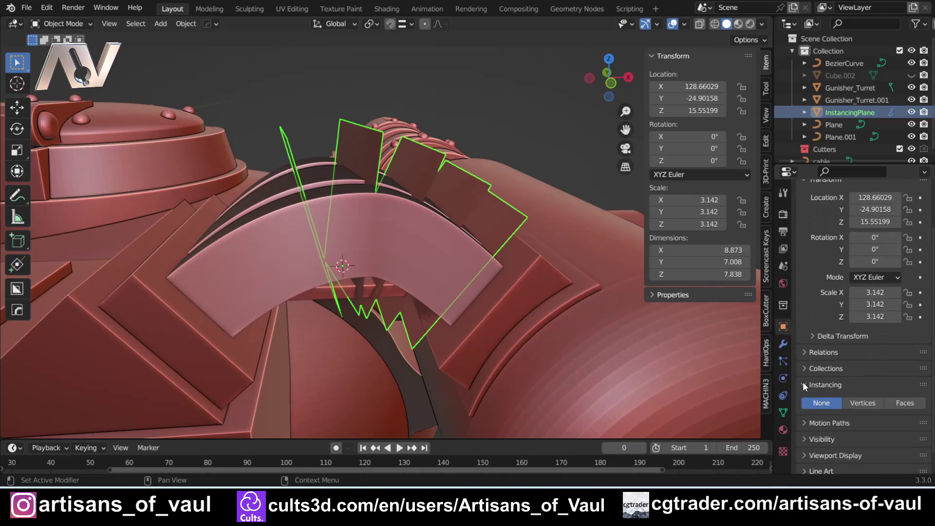
{"action": "scroll", "coordinate": [838, 385], "scroll_direction": "down", "scroll_amount": 1}
{"action": "left_click", "coordinate": [907, 380]}
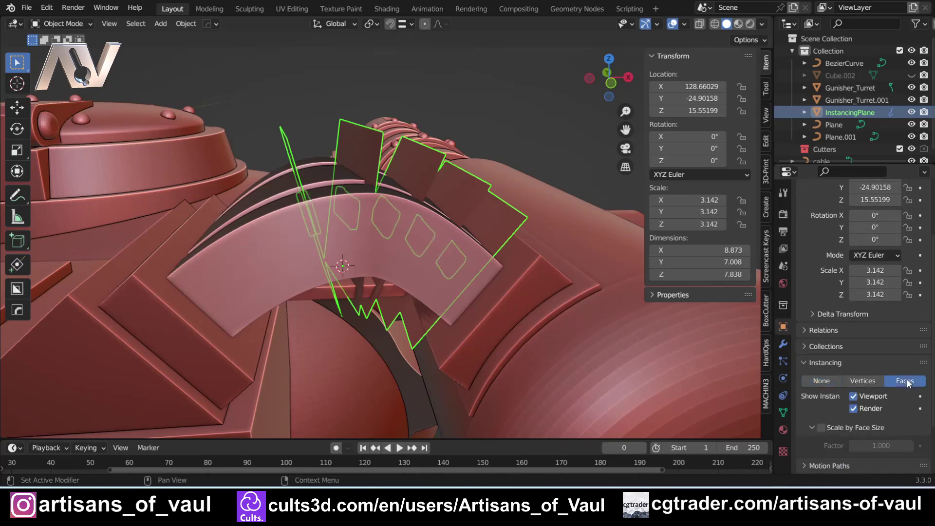
Step: Apply the scale of InstancingPlane
{"action": "middle_click_drag", "start_coordinate": [574, 270], "coordinate": [406, 244]}
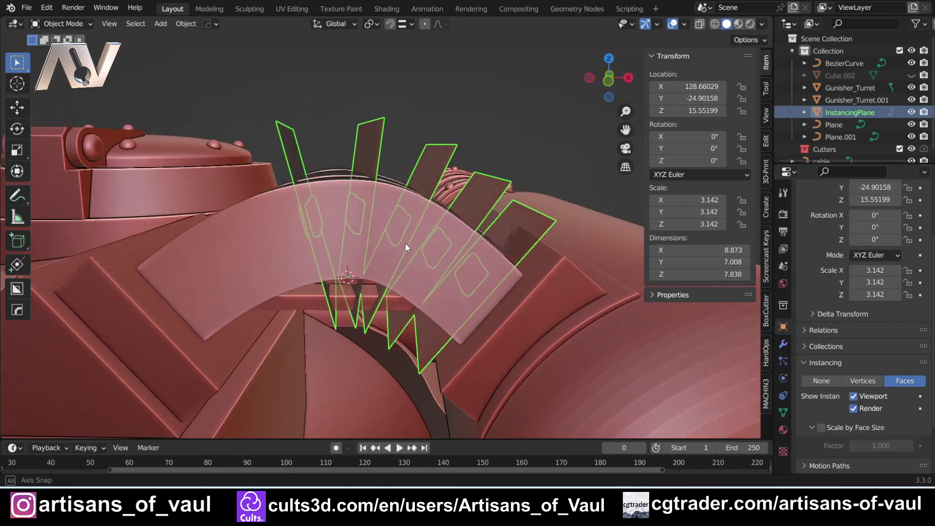
{"action": "middle_click_drag", "start_coordinate": [338, 215], "coordinate": [345, 229]}
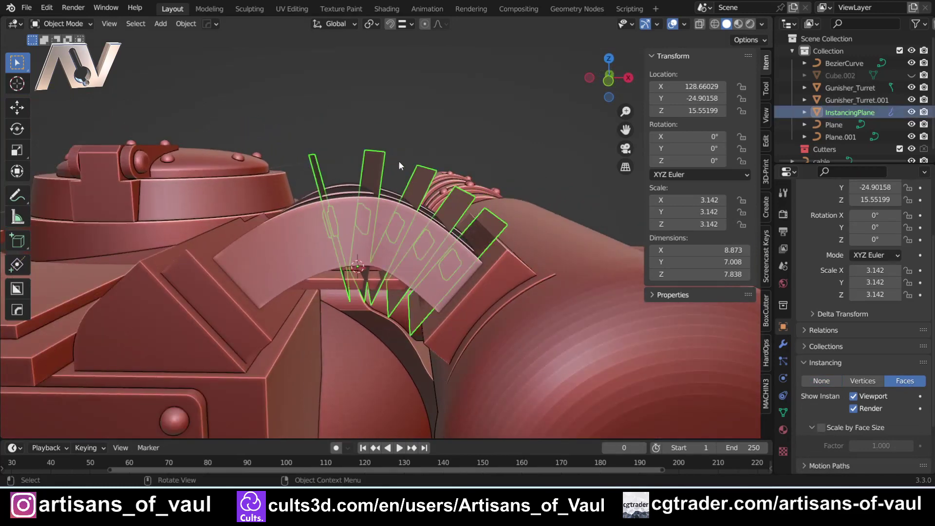
{"action": "scroll", "coordinate": [368, 236], "scroll_direction": "up", "scroll_amount": 2}
{"action": "middle_click_drag", "start_coordinate": [287, 213], "coordinate": [306, 215]}
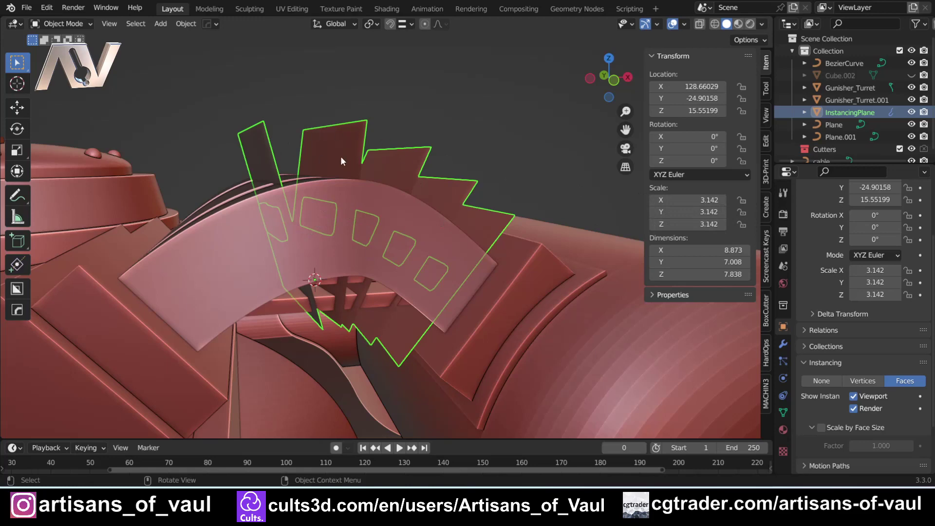
{"action": "middle_click_drag", "start_coordinate": [340, 156], "coordinate": [510, 179]}
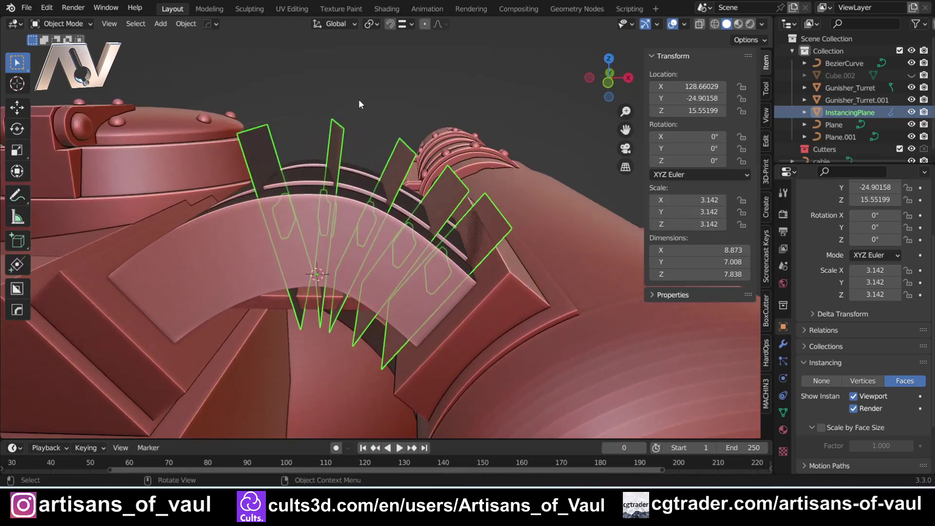
{"action": "key", "text": "ctrl+a"}
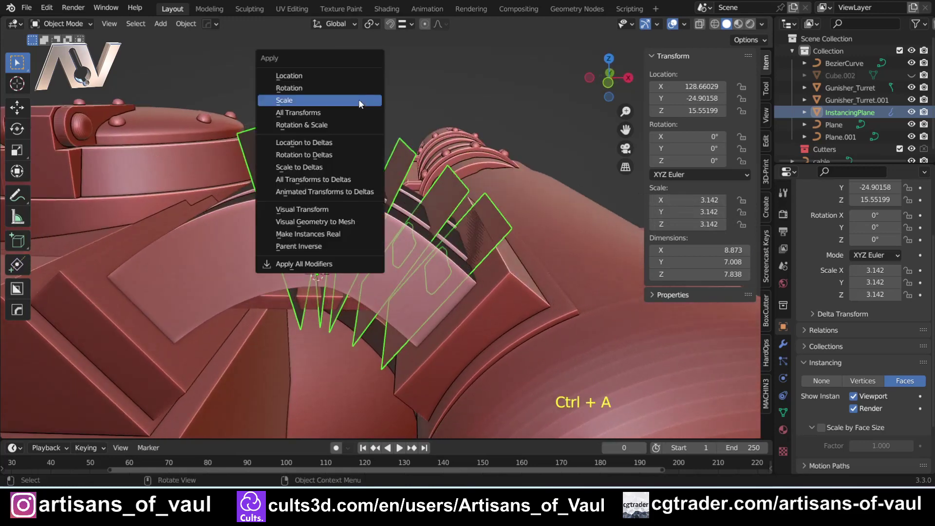
{"action": "left_click", "coordinate": [358, 104]}
{"action": "middle_click_drag", "start_coordinate": [467, 276], "coordinate": [389, 193]}
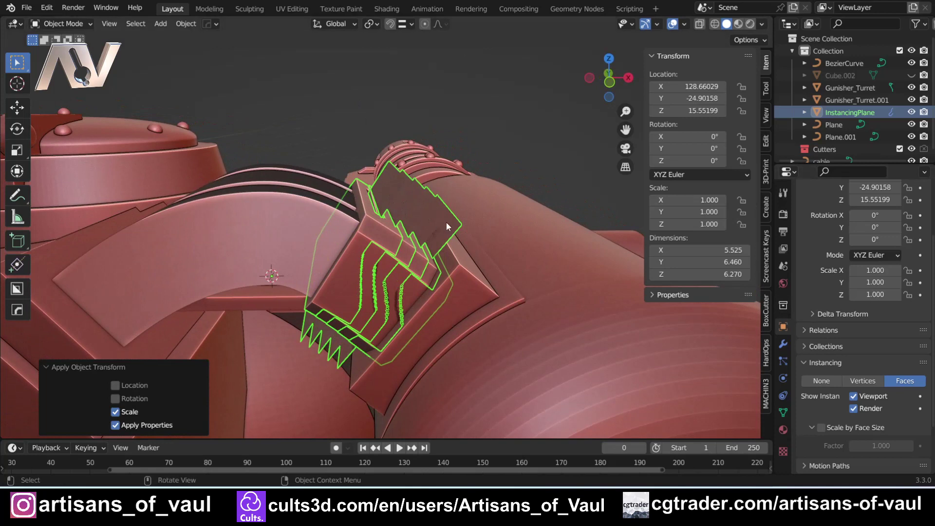
Step: Set the Z distance of InstancingPlane's constant array offset to 2.26, spreading the segments along the arch
{"action": "scroll", "coordinate": [800, 206], "scroll_direction": "up", "scroll_amount": 3}
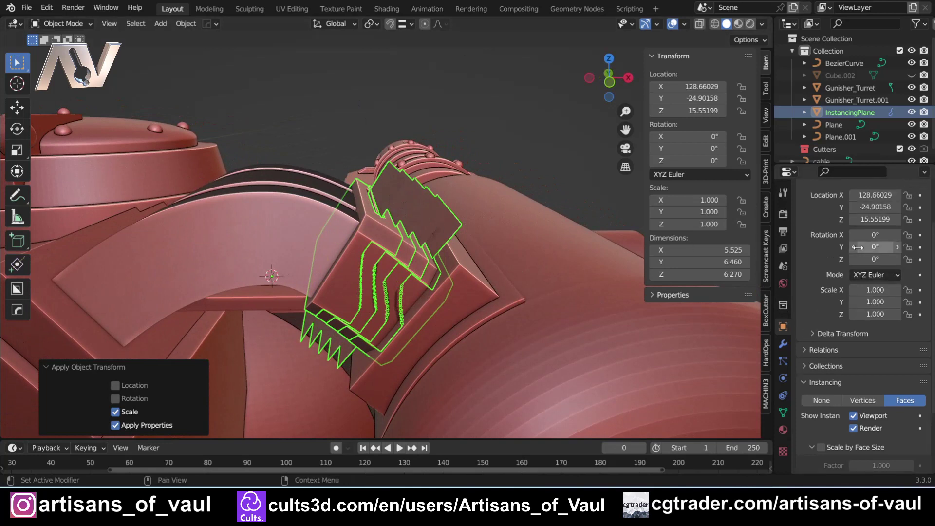
{"action": "left_click", "coordinate": [783, 343]}
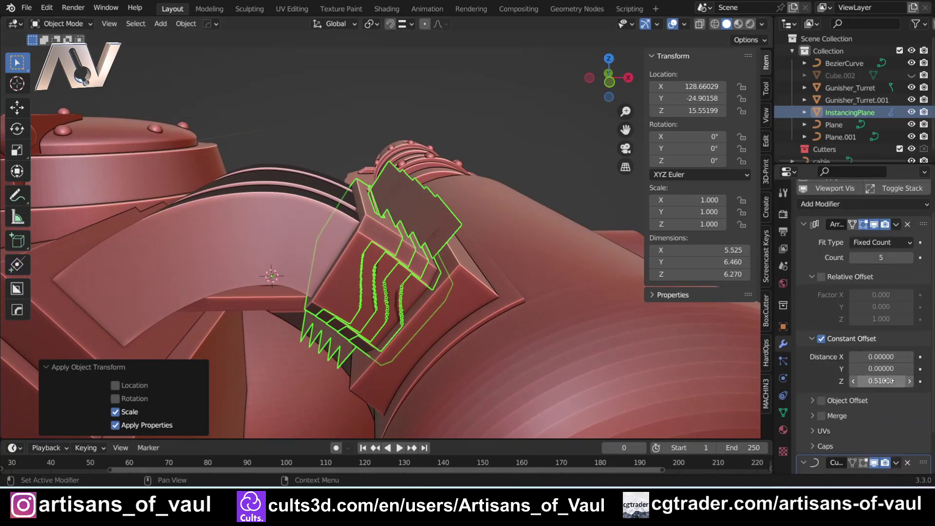
{"action": "left_click_drag", "start_coordinate": [881, 381], "coordinate": [915, 381]}
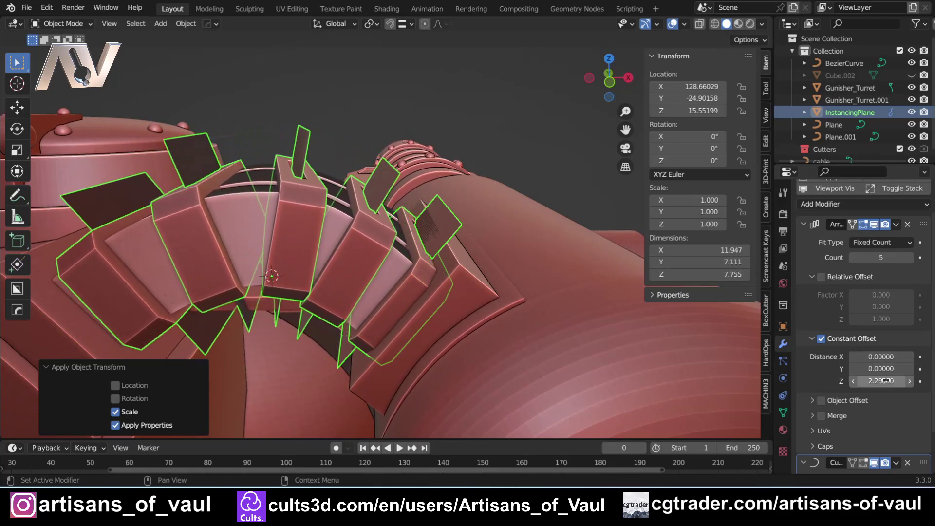
Step: Examine the instanced segments on the arched connector from several angles, close up and from farther out
{"action": "scroll", "coordinate": [362, 144], "scroll_direction": "down", "scroll_amount": 3}
{"action": "middle_click_drag", "start_coordinate": [361, 142], "coordinate": [448, 119]}
{"action": "left_click", "coordinate": [448, 119]}
{"action": "scroll", "coordinate": [447, 119], "scroll_direction": "up", "scroll_amount": 3}
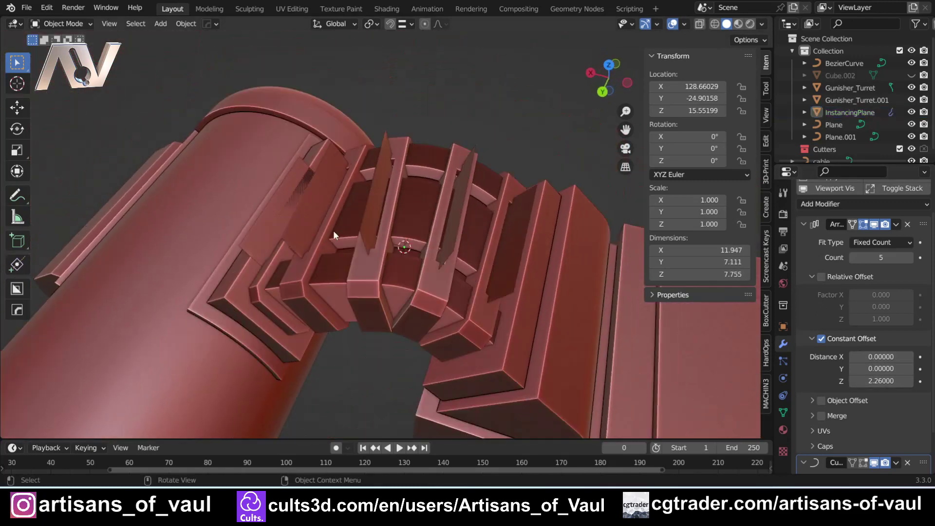
{"action": "middle_click_drag", "start_coordinate": [333, 230], "coordinate": [243, 169]}
{"action": "scroll", "coordinate": [344, 238], "scroll_direction": "down", "scroll_amount": 4}
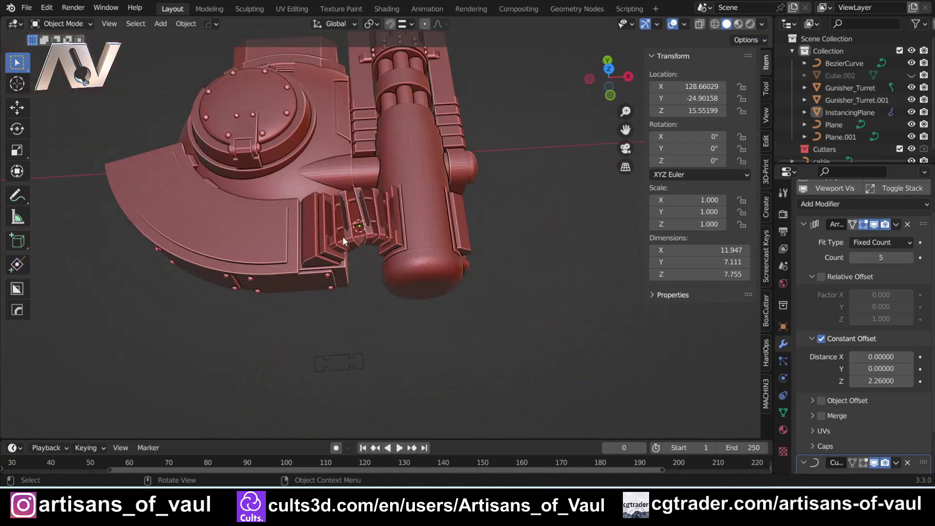
{"action": "scroll", "coordinate": [196, 217], "scroll_direction": "down", "scroll_amount": 4}
{"action": "middle_click_drag", "start_coordinate": [197, 217], "coordinate": [281, 212], "text": "shift"}
{"action": "scroll", "coordinate": [461, 228], "scroll_direction": "up", "scroll_amount": 4}
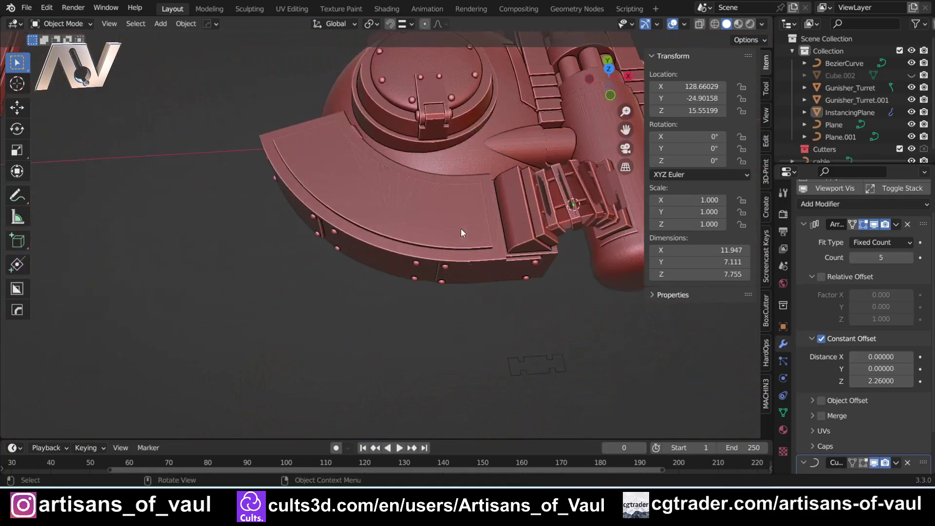
{"action": "middle_click_drag", "start_coordinate": [464, 231], "coordinate": [273, 295], "text": "shift"}
{"action": "scroll", "coordinate": [299, 300], "scroll_direction": "up", "scroll_amount": 4}
{"action": "middle_click_drag", "start_coordinate": [339, 299], "coordinate": [303, 246]}
Step: Try hiding InstancingPlane to check how the segment instances behave, and undo the hiding
{"action": "left_click", "coordinate": [262, 268]}
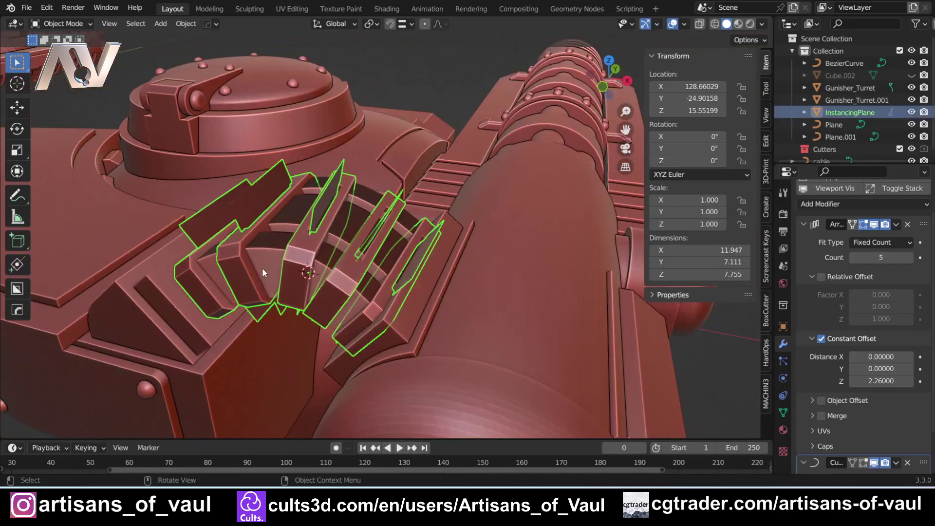
{"action": "scroll", "coordinate": [262, 268], "scroll_direction": "down", "scroll_amount": 3}
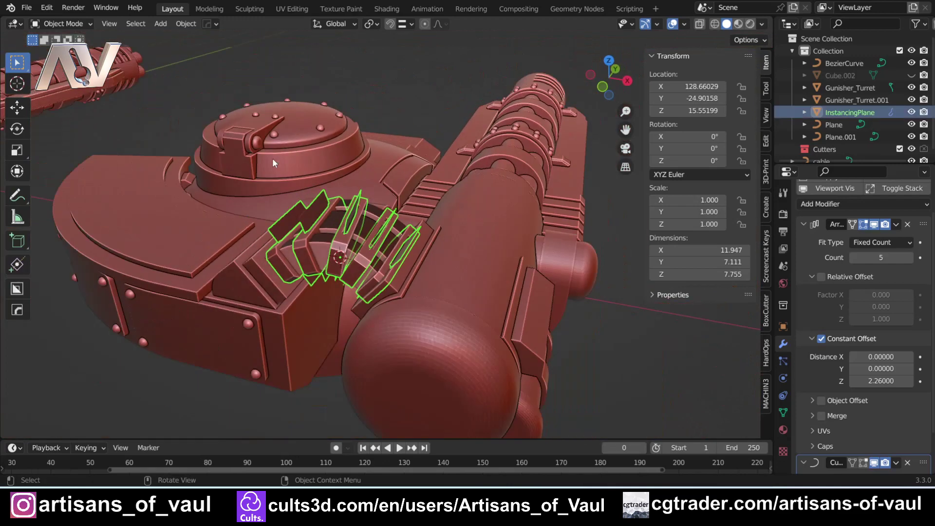
{"action": "left_click", "coordinate": [243, 400]}
{"action": "left_click", "coordinate": [327, 247]}
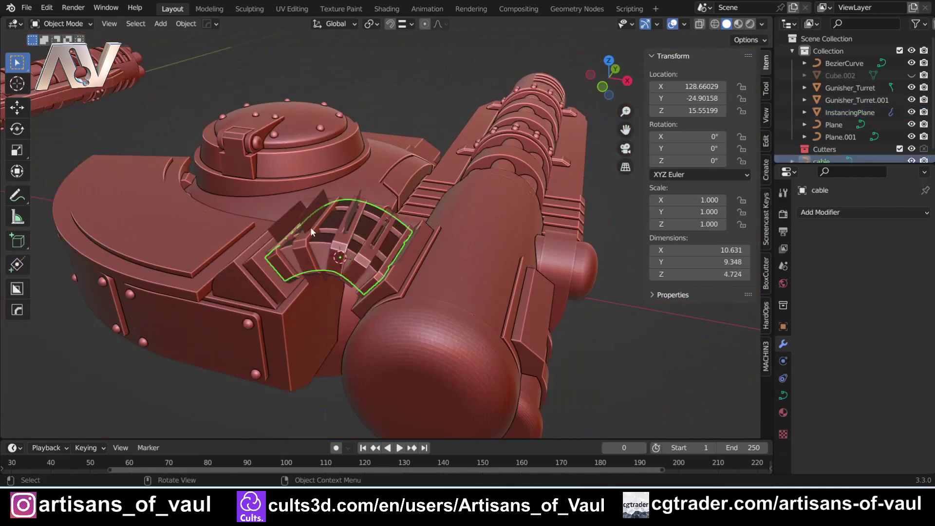
{"action": "scroll", "coordinate": [313, 232], "scroll_direction": "up", "scroll_amount": 2}
{"action": "left_click", "coordinate": [271, 207]}
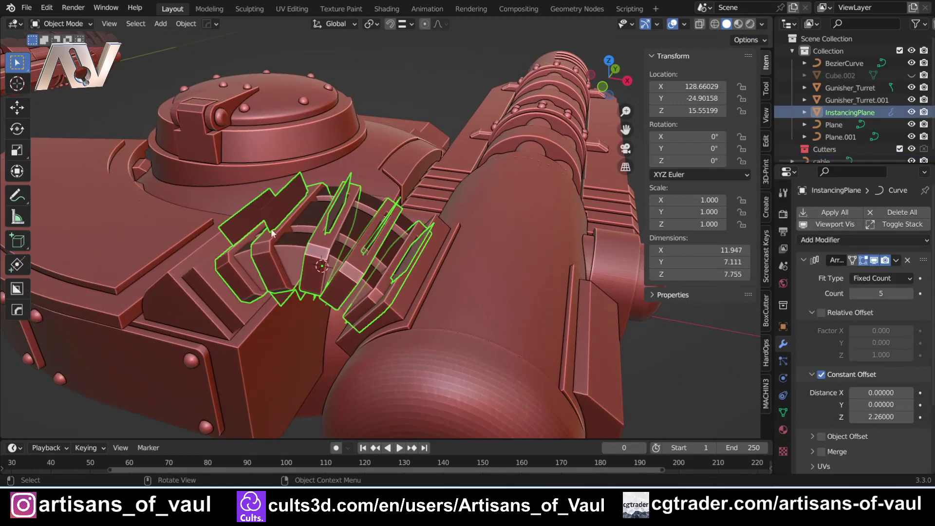
{"action": "middle_click_drag", "start_coordinate": [311, 283], "coordinate": [235, 219]}
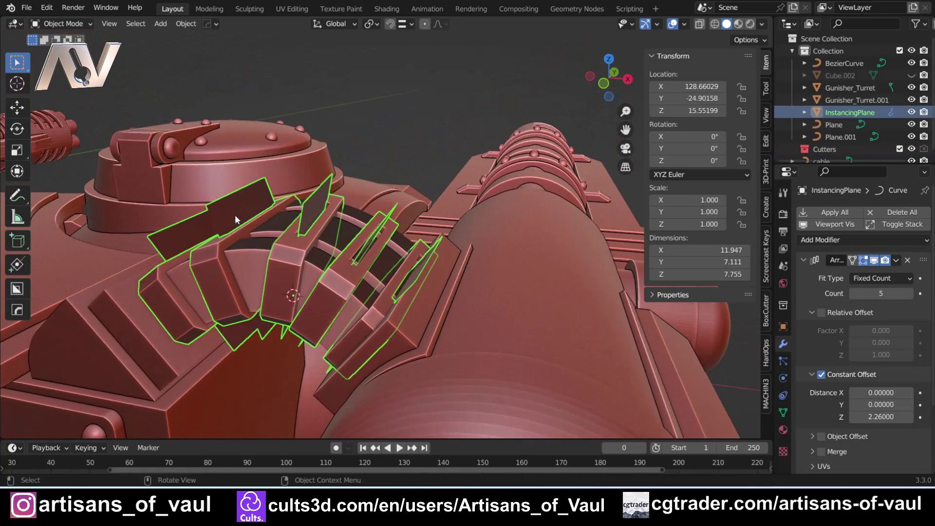
{"action": "key", "text": "h"}
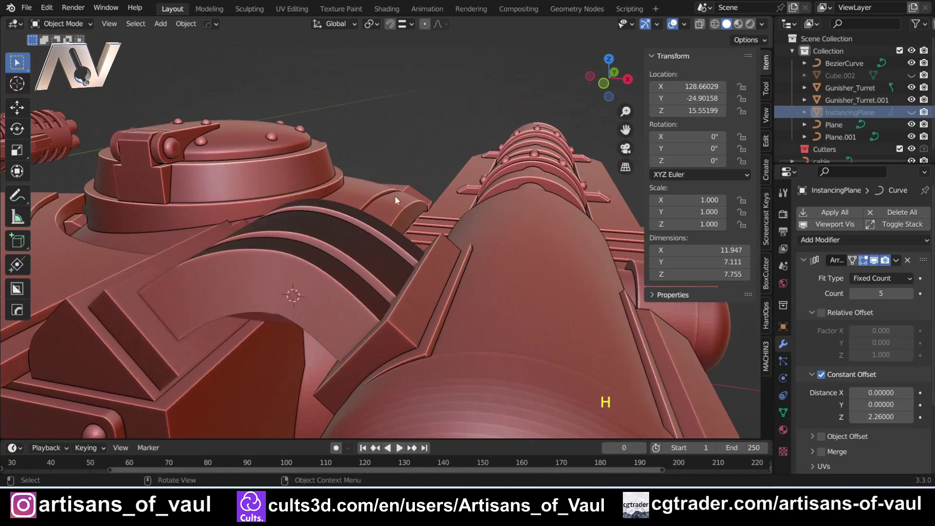
{"action": "key", "text": "ctrl+z"}
Step: Enter Edit Mode on the arched cable curve and select its middle control point
{"action": "middle_click_drag", "start_coordinate": [276, 221], "coordinate": [335, 294]}
{"action": "left_click", "coordinate": [256, 242]}
{"action": "key", "text": "Tab"}
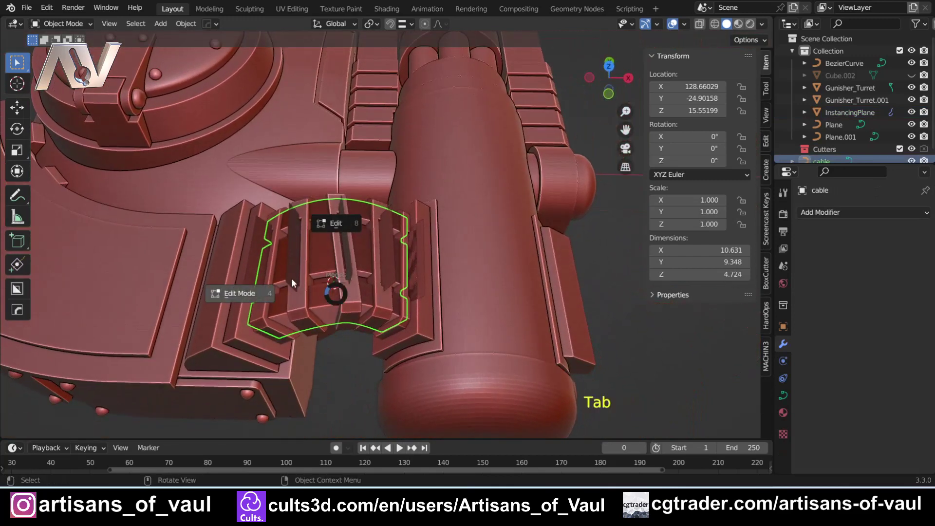
{"action": "left_click", "coordinate": [230, 294]}
{"action": "left_click", "coordinate": [322, 262]}
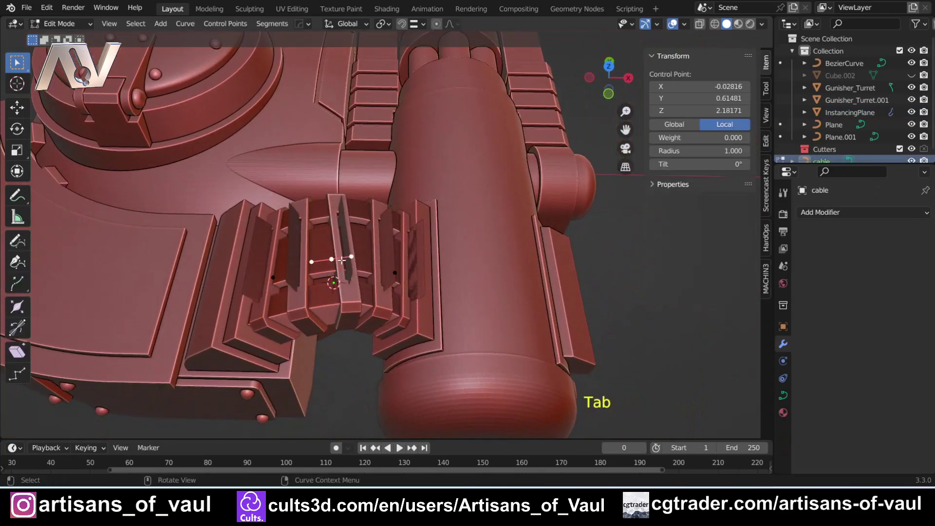
Step: Rotate the cable's middle control point about 9.24° as seen from above the arch
{"action": "scroll", "coordinate": [342, 260], "scroll_direction": "up", "scroll_amount": 3}
{"action": "middle_click_drag", "start_coordinate": [353, 259], "coordinate": [382, 245], "text": "shift"}
{"action": "key", "text": "r"}
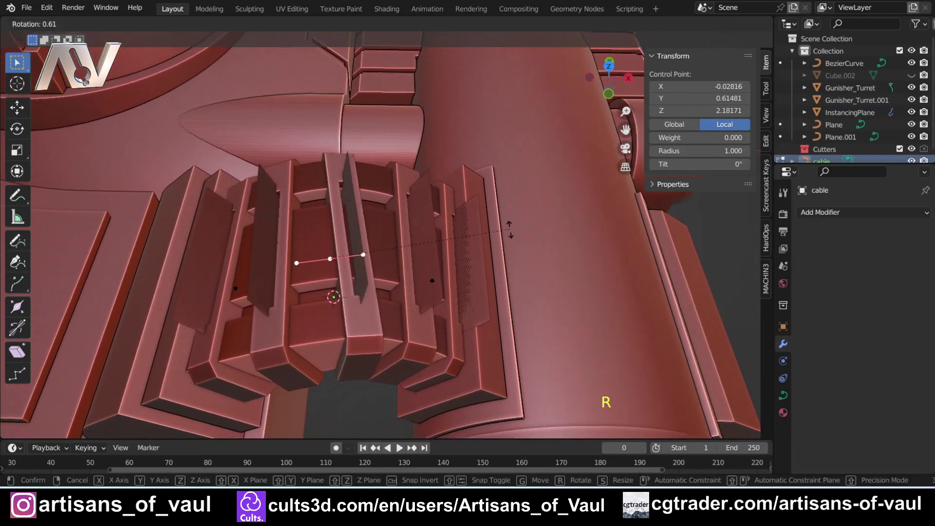
{"action": "right_click", "coordinate": [501, 252]}
{"action": "middle_click_drag", "start_coordinate": [415, 346], "coordinate": [365, 311]}
{"action": "middle_click_drag", "start_coordinate": [405, 218], "coordinate": [415, 355]}
{"action": "middle_click_drag", "start_coordinate": [415, 355], "coordinate": [377, 231], "text": "shift"}
{"action": "key", "text": "r"}
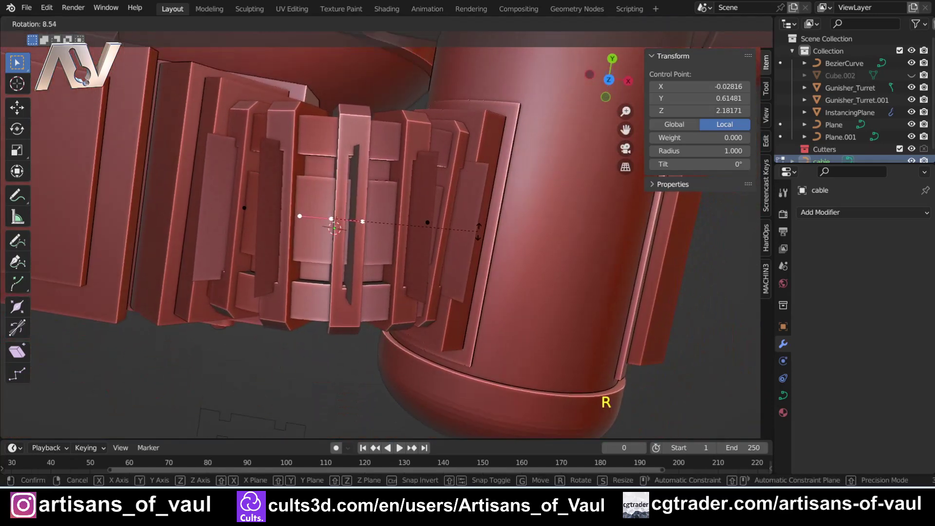
{"action": "left_click", "coordinate": [475, 233]}
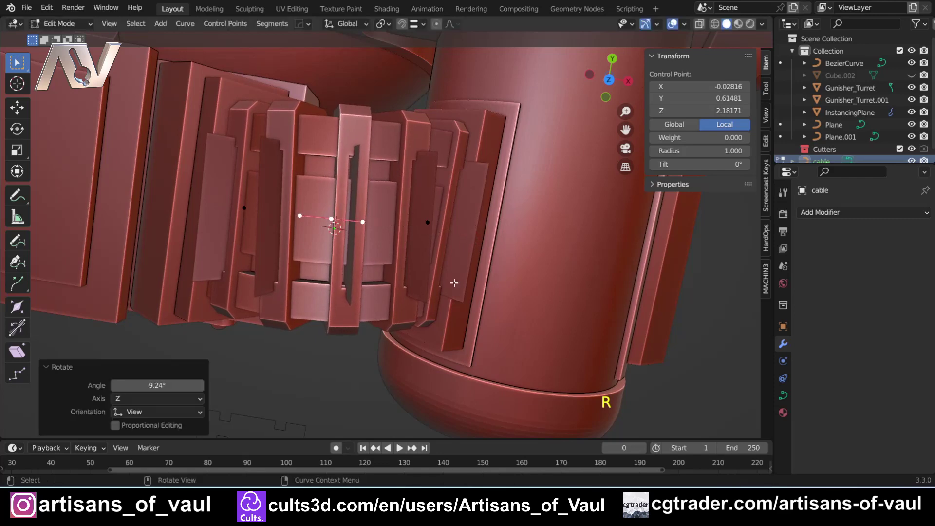
Step: Select the cable's control point at the rear-armour end and scale down its handles
{"action": "middle_click_drag", "start_coordinate": [475, 233], "coordinate": [363, 288]}
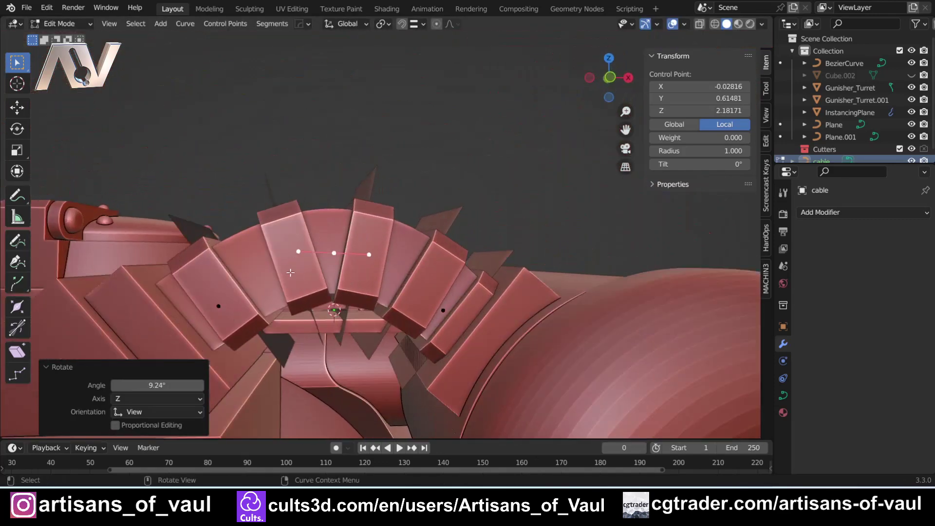
{"action": "left_click", "coordinate": [217, 307]}
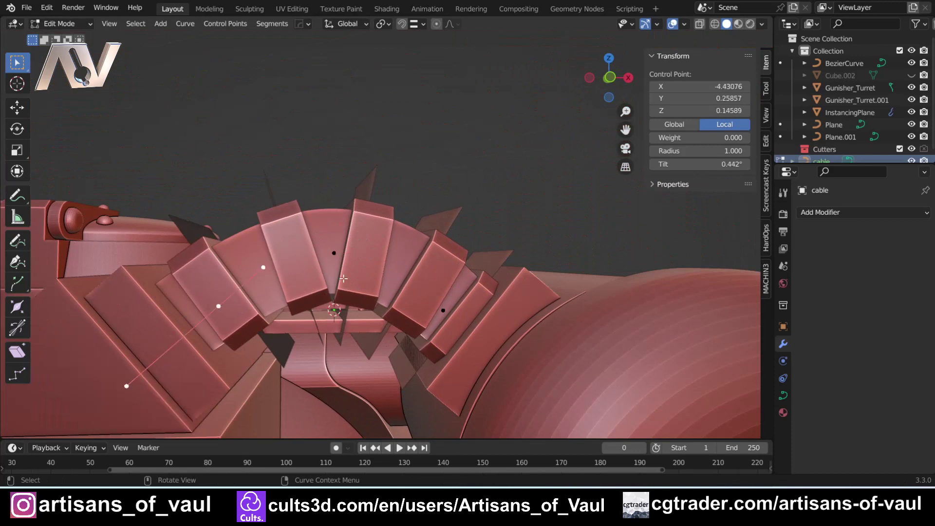
{"action": "key", "text": "s"}
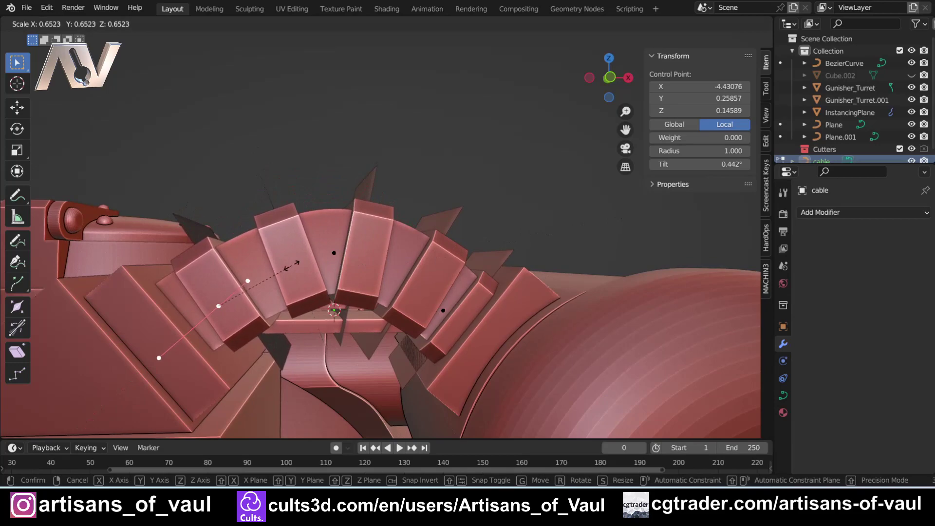
{"action": "left_click", "coordinate": [261, 280]}
Step: Rotate the cable's middle control point about -3.6° around the global Z axis
{"action": "middle_click_drag", "start_coordinate": [291, 229], "coordinate": [319, 341]}
{"action": "middle_click_drag", "start_coordinate": [319, 270], "coordinate": [316, 247]}
{"action": "left_click", "coordinate": [331, 203]}
{"action": "middle_click_drag", "start_coordinate": [360, 283], "coordinate": [463, 242]}
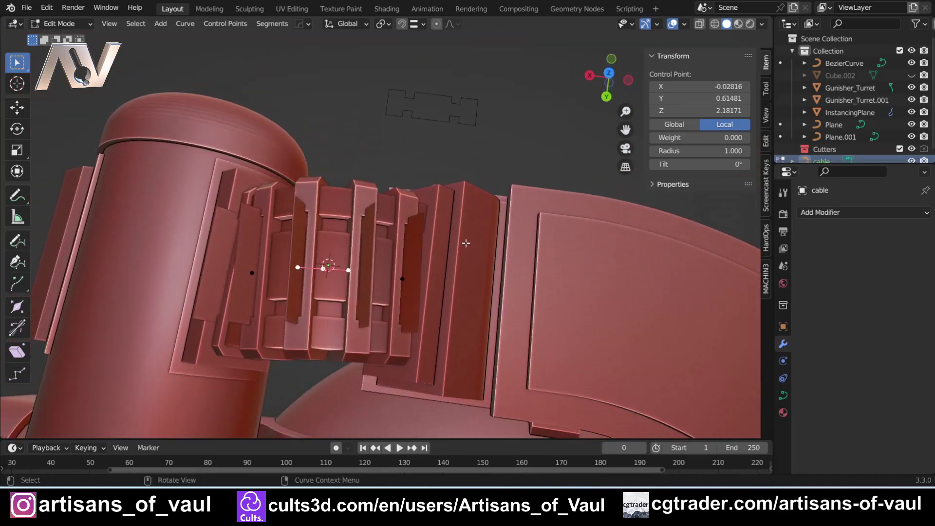
{"action": "key", "text": "r"}
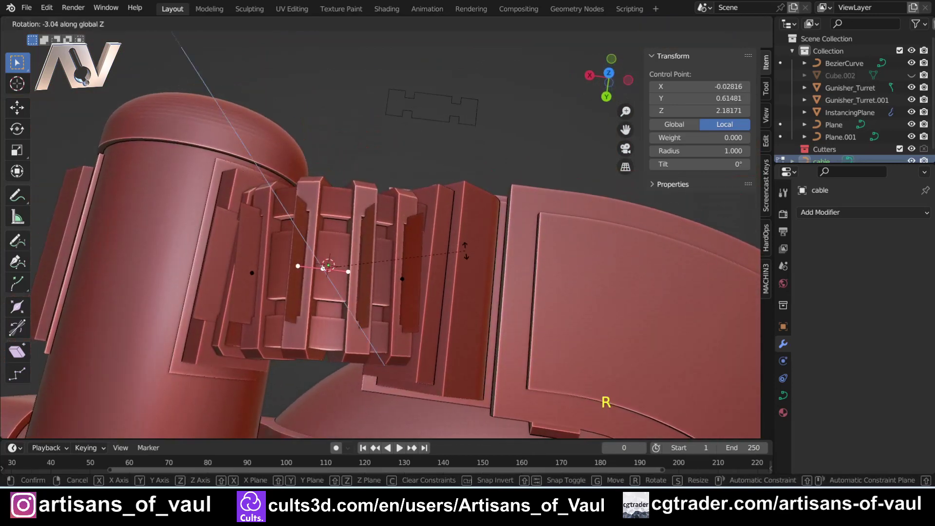
{"action": "left_click", "coordinate": [465, 252]}
Step: Fine-tune the cable's middle control point by rotating it about 1.21° around the global Z axis
{"action": "middle_click_drag", "start_coordinate": [465, 252], "coordinate": [648, 203]}
{"action": "middle_click_drag", "start_coordinate": [372, 307], "coordinate": [410, 314], "text": "shift"}
{"action": "middle_click_drag", "start_coordinate": [419, 269], "coordinate": [393, 291], "text": "shift"}
{"action": "key", "text": "r"}
{"action": "key", "text": "x"}
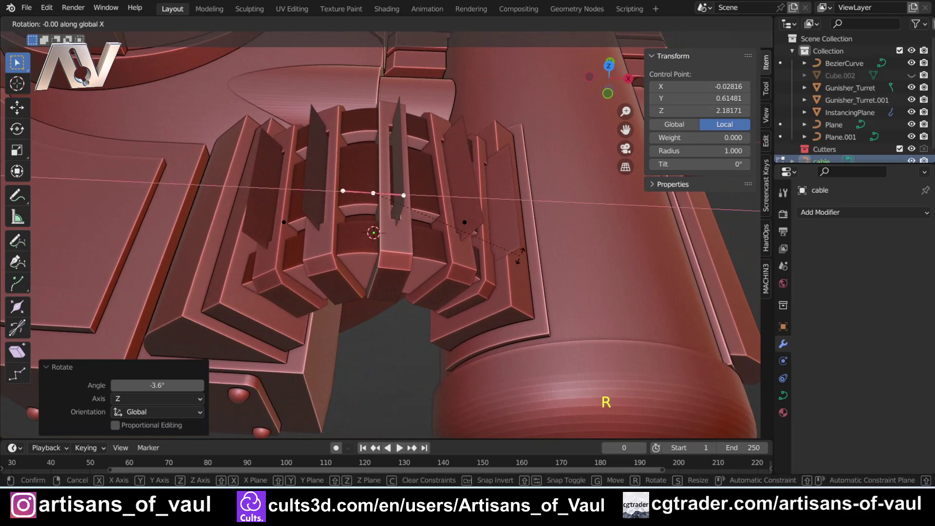
{"action": "key", "text": "z"}
{"action": "left_click", "coordinate": [520, 250]}
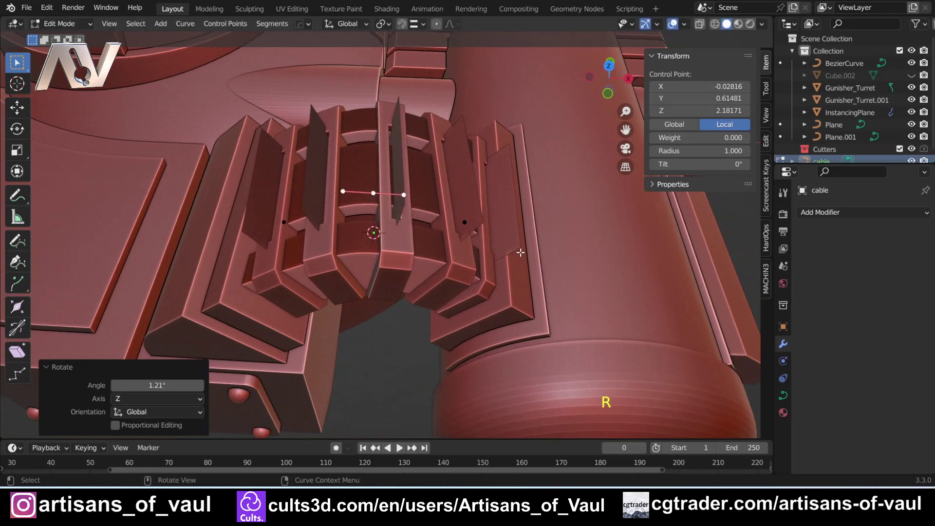
Step: Return to Object Mode and make the segment instances of InstancingPlane real objects
{"action": "middle_click_drag", "start_coordinate": [333, 238], "coordinate": [308, 253], "text": "shift"}
{"action": "key", "text": "Tab"}
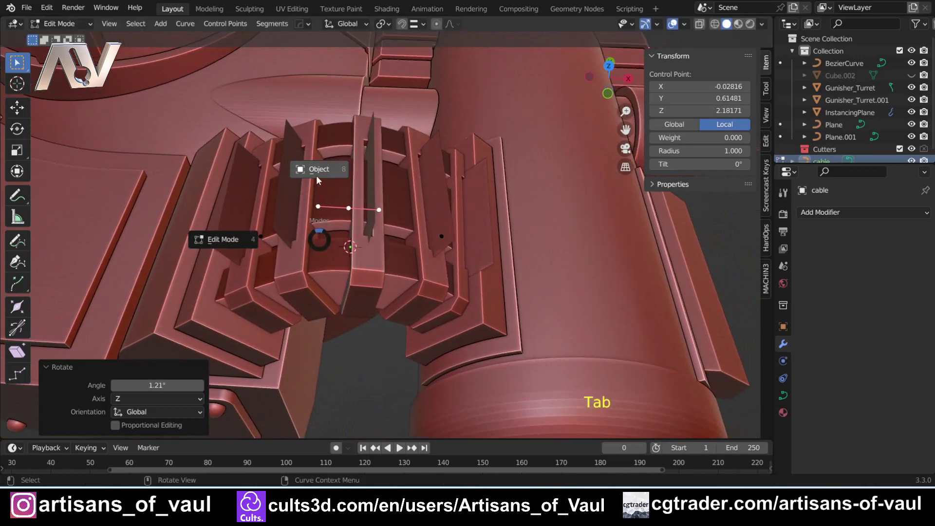
{"action": "left_click", "coordinate": [316, 172]}
{"action": "left_click", "coordinate": [287, 208]}
{"action": "mouse_move", "coordinate": [287, 212]}
{"action": "middle_mouse_down"}
{"action": "mouse_move", "coordinate": [279, 197]}
{"action": "mouse_move", "coordinate": [286, 200]}
{"action": "middle_mouse_up"}
{"action": "key", "text": "ctrl+a"}
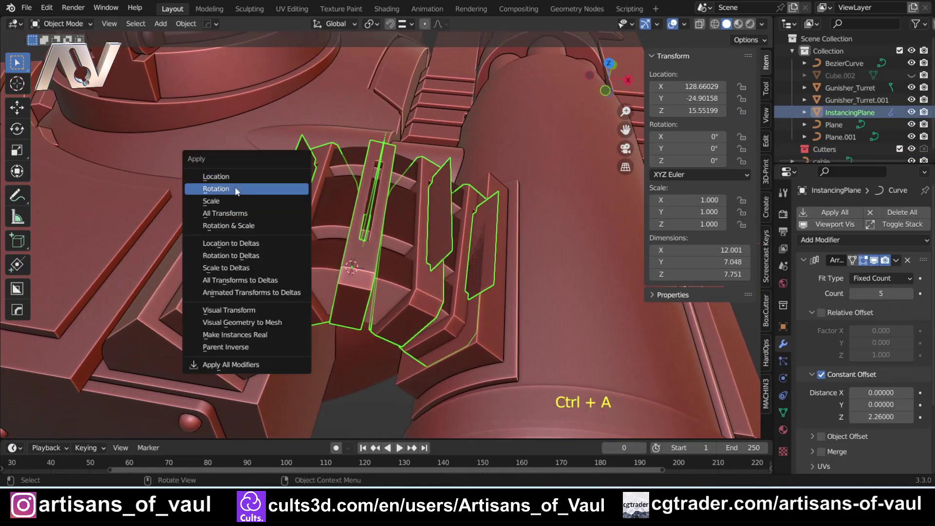
{"action": "left_click", "coordinate": [256, 335]}
Step: Select the arch segments one after another to check that each is a separate object
{"action": "left_click", "coordinate": [342, 281]}
{"action": "left_click", "coordinate": [382, 273]}
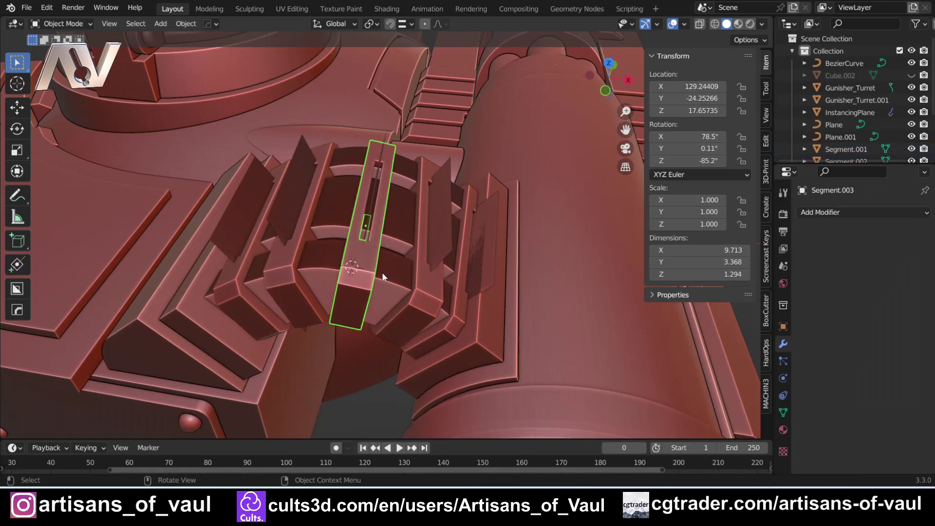
{"action": "left_click", "coordinate": [422, 279]}
{"action": "left_click", "coordinate": [467, 327]}
{"action": "left_click", "coordinate": [304, 290]}
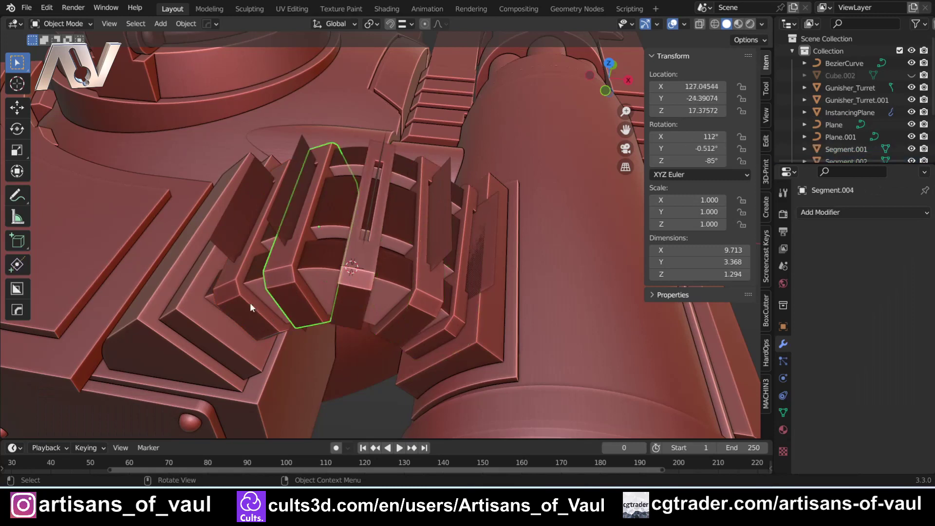
{"action": "left_click", "coordinate": [247, 303]}
Step: Try rotating the cable's middle control point in Edit Mode to test how the separated segments respond, and return to Object Mode
{"action": "left_click", "coordinate": [334, 230]}
{"action": "key", "text": "Tab"}
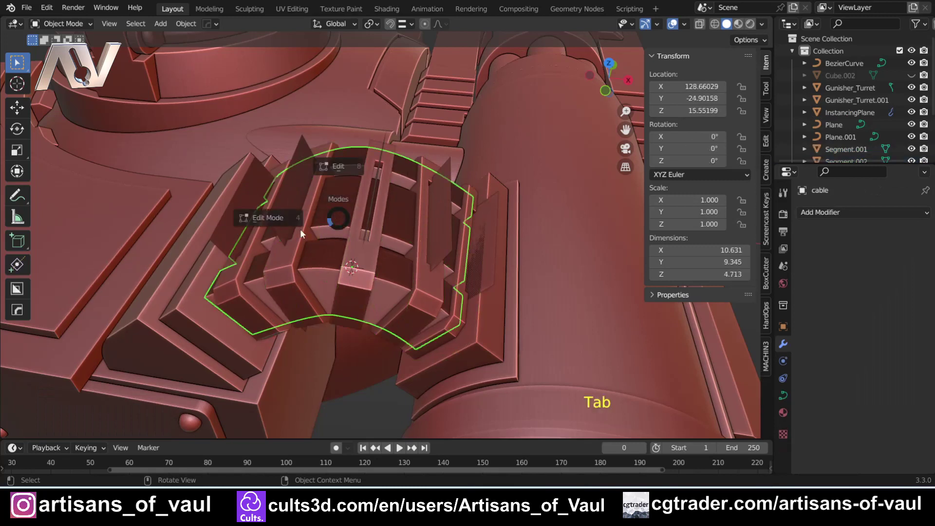
{"action": "left_click", "coordinate": [240, 222]}
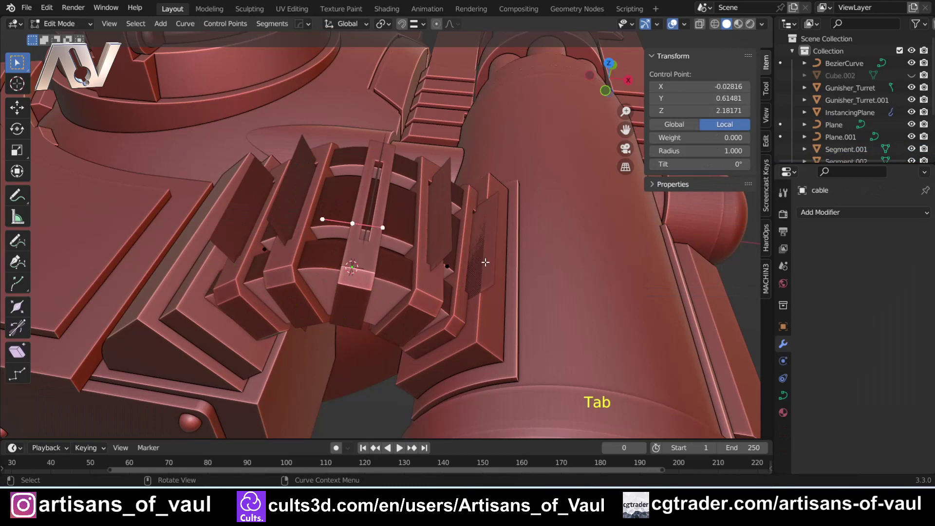
{"action": "key", "text": "r"}
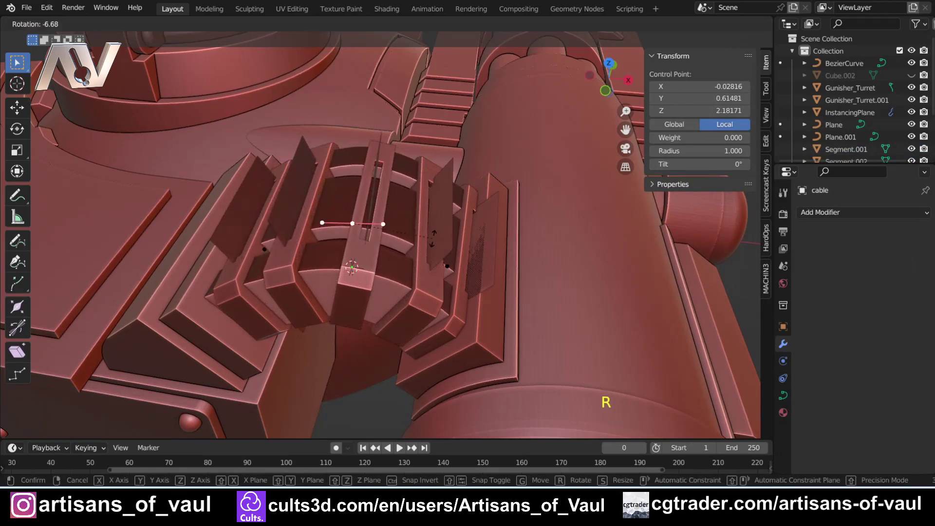
{"action": "left_click", "coordinate": [433, 239]}
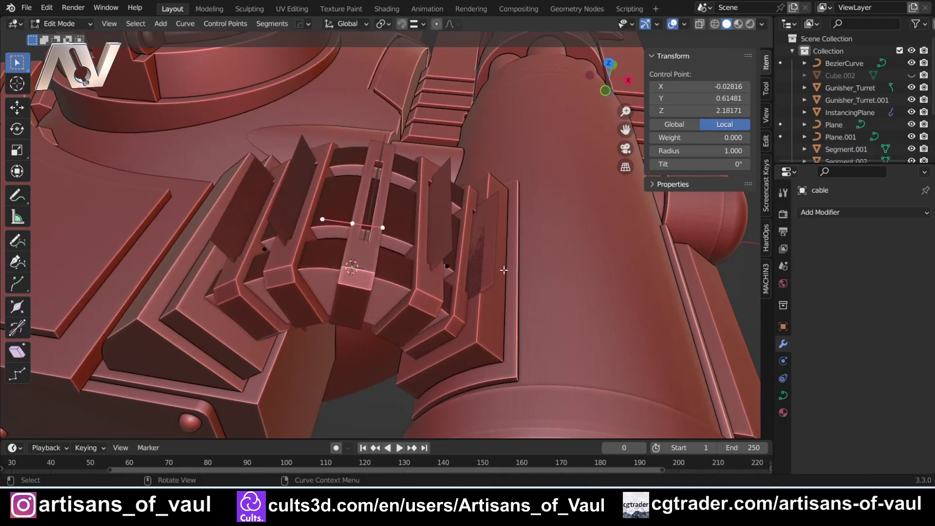
{"action": "key", "text": "r"}
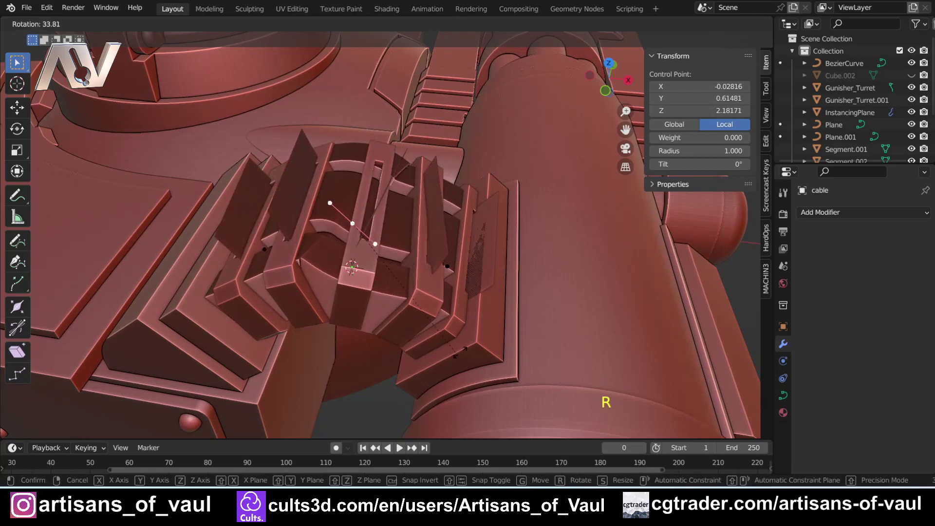
{"action": "left_click", "coordinate": [486, 234]}
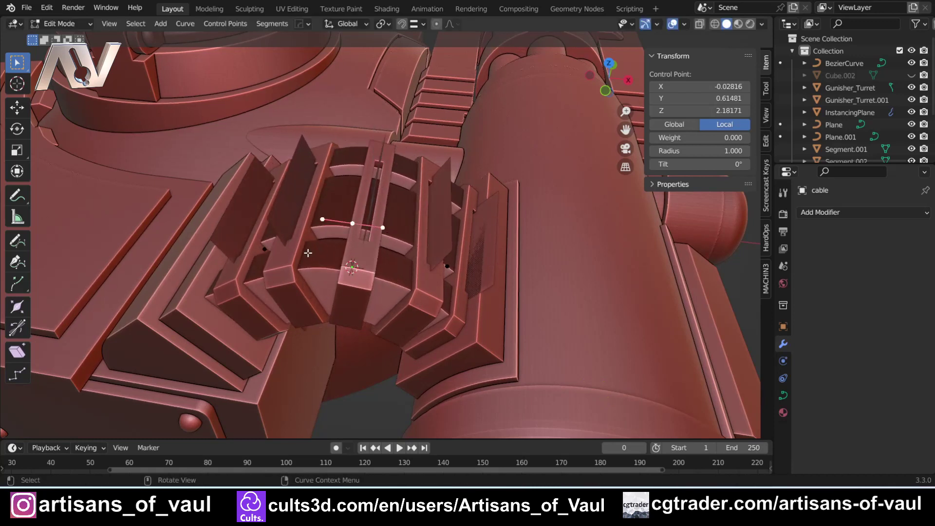
{"action": "key", "text": "Tab"}
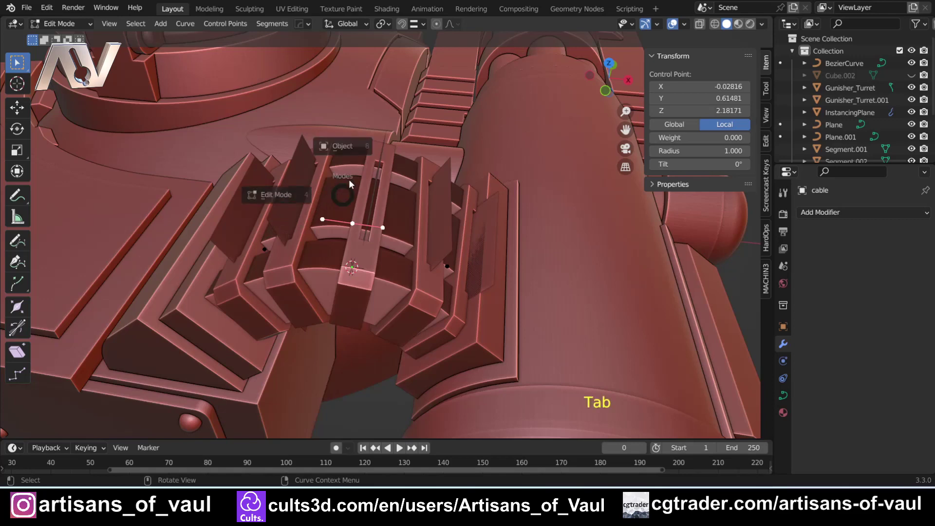
{"action": "left_click", "coordinate": [349, 179]}
Step: Temporarily hide InstancingPlane to inspect the slotted segments on the arch, and unhide it
{"action": "key", "text": "h"}
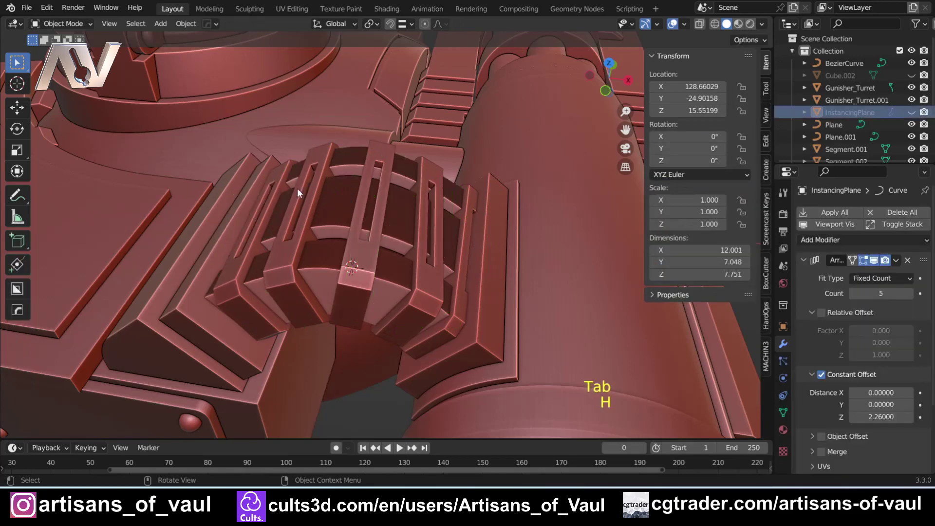
{"action": "middle_click_drag", "start_coordinate": [297, 188], "coordinate": [354, 225]}
{"action": "left_click", "coordinate": [361, 265]}
{"action": "middle_click_drag", "start_coordinate": [360, 323], "coordinate": [362, 299], "text": "shift"}
{"action": "scroll", "coordinate": [361, 282], "scroll_direction": "up", "scroll_amount": 3}
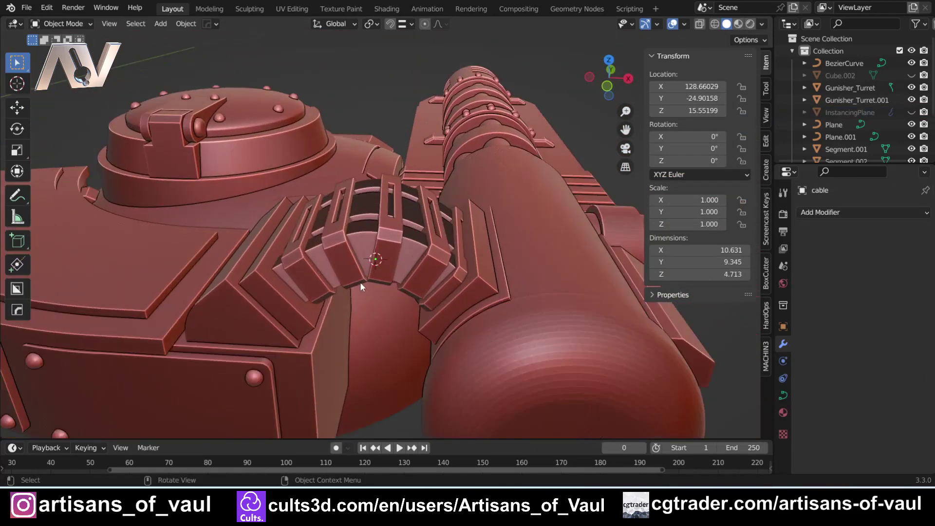
{"action": "left_click", "coordinate": [357, 227]}
{"action": "scroll", "coordinate": [362, 224], "scroll_direction": "up", "scroll_amount": 3}
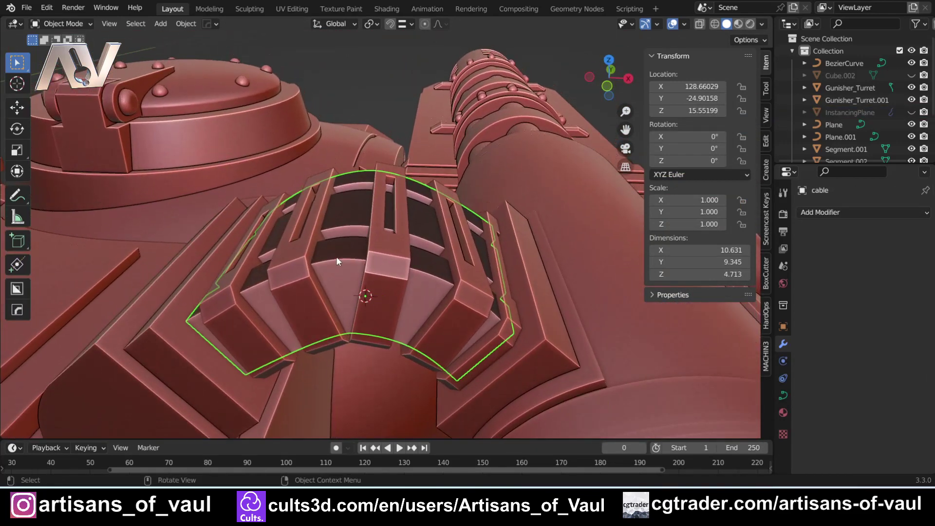
{"action": "left_click", "coordinate": [912, 111]}
Step: Convert the arched cable curve to a mesh
{"action": "scroll", "coordinate": [340, 256], "scroll_direction": "down", "scroll_amount": 2}
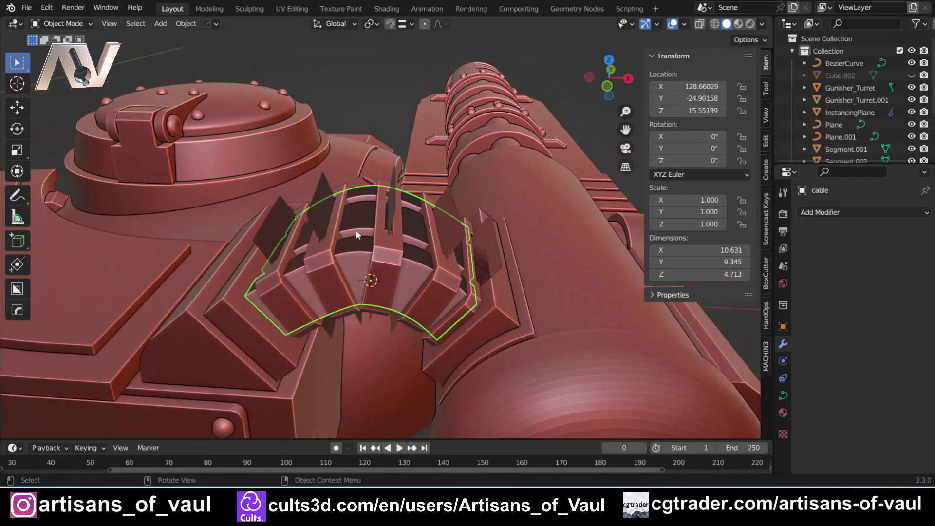
{"action": "left_click", "coordinate": [376, 117]}
{"action": "left_click", "coordinate": [355, 250]}
{"action": "right_click", "coordinate": [356, 254]}
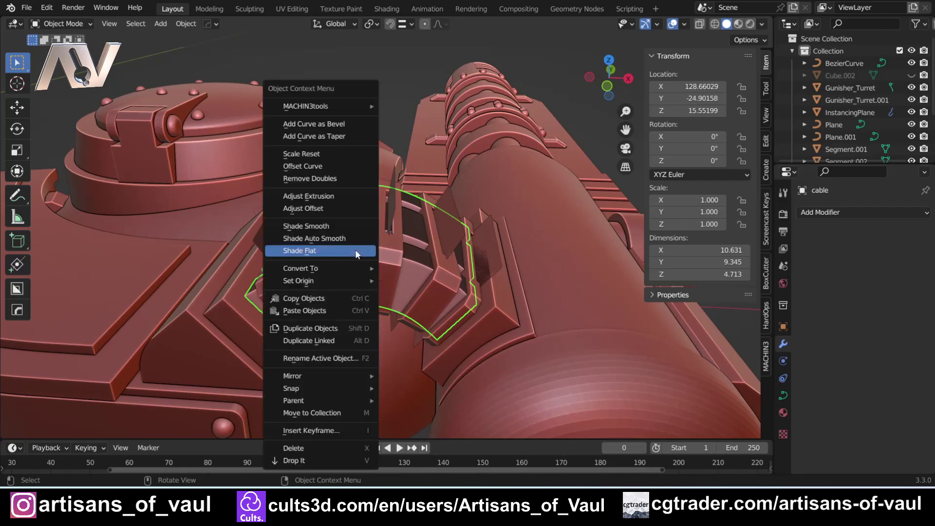
{"action": "mouse_move", "coordinate": [348, 269]}
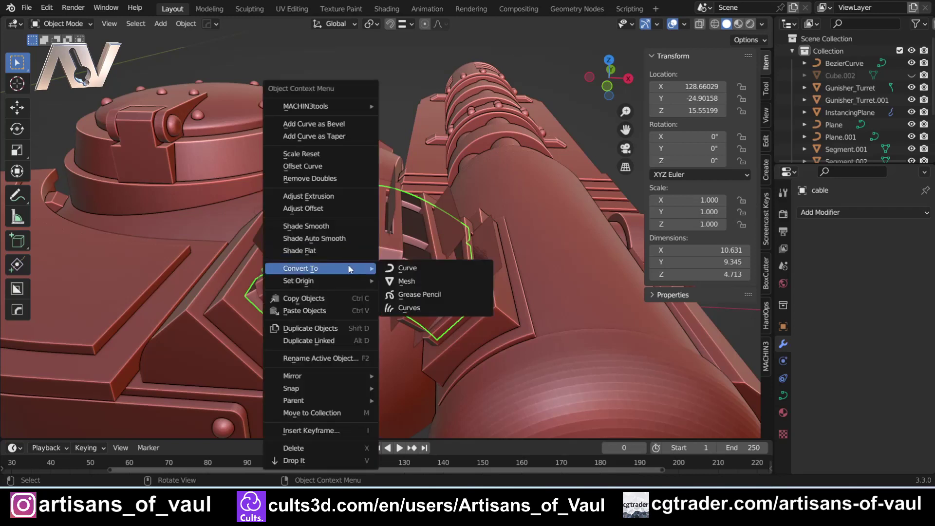
{"action": "left_click", "coordinate": [414, 285]}
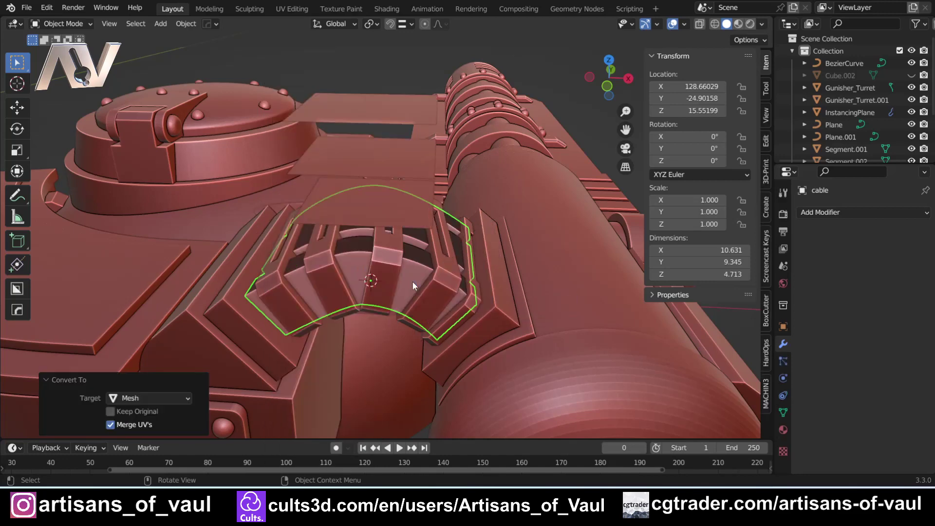
Step: Inspect the arrayed planes against the arch from several angles and hide InstancingPlane
{"action": "middle_click_drag", "start_coordinate": [312, 250], "coordinate": [402, 215]}
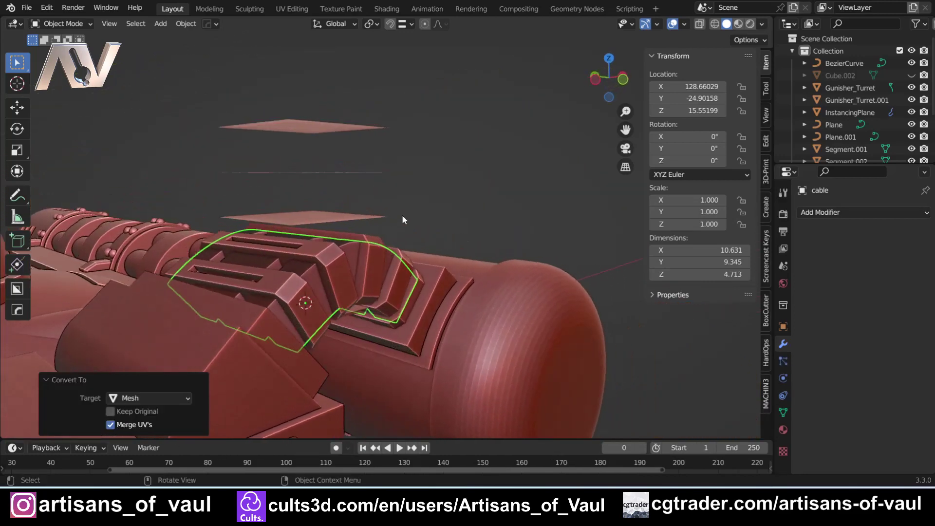
{"action": "left_click", "coordinate": [282, 173]}
{"action": "middle_click_drag", "start_coordinate": [282, 174], "coordinate": [370, 239]}
{"action": "scroll", "coordinate": [863, 335], "scroll_direction": "down", "scroll_amount": 5}
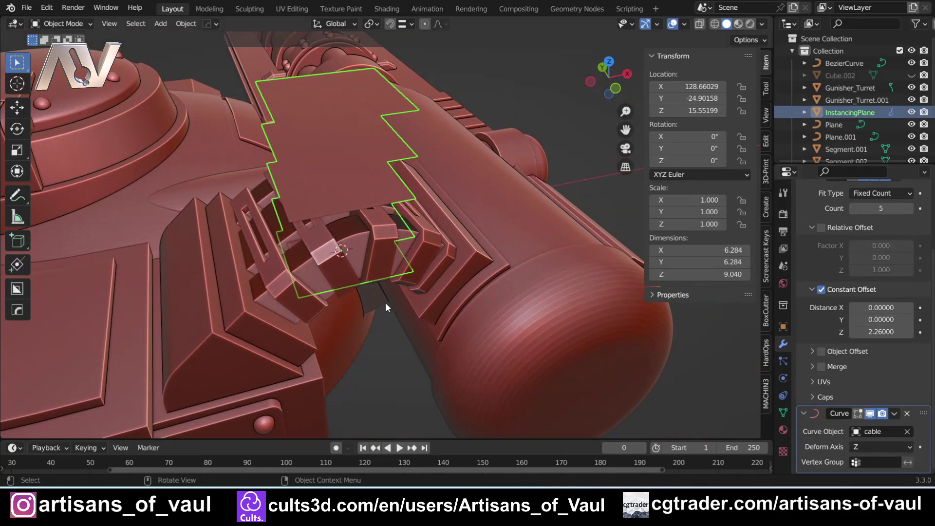
{"action": "middle_click_drag", "start_coordinate": [366, 325], "coordinate": [343, 170]}
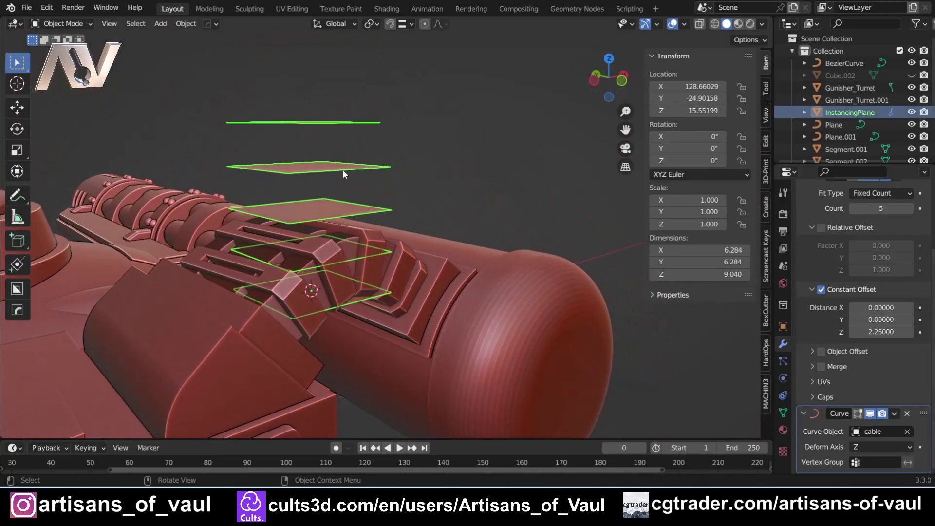
{"action": "left_click", "coordinate": [427, 207]}
{"action": "left_click", "coordinate": [371, 245]}
{"action": "middle_click_drag", "start_coordinate": [371, 244], "coordinate": [391, 254]}
{"action": "left_click", "coordinate": [349, 246]}
{"action": "left_click", "coordinate": [310, 165]}
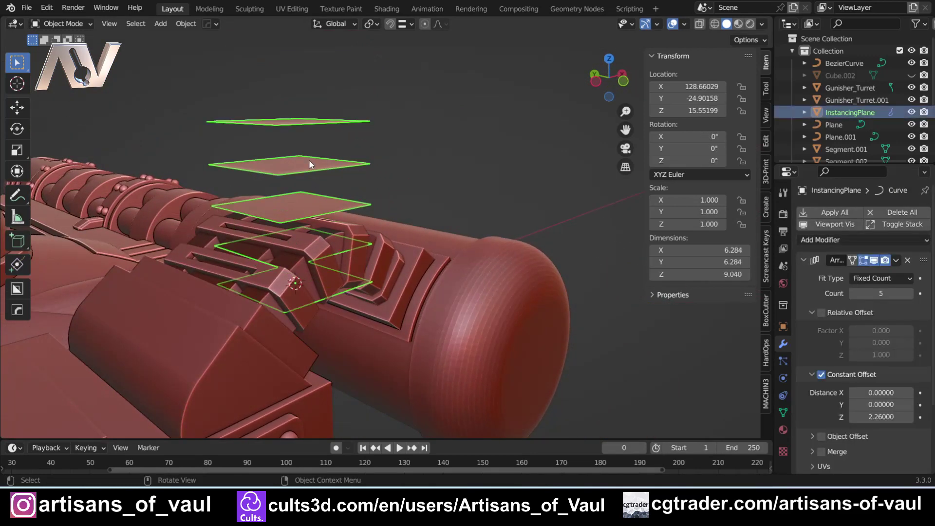
{"action": "key", "text": "h"}
Step: Examine the arched connector between the rear armour and the gun from both sides
{"action": "middle_click_drag", "start_coordinate": [366, 178], "coordinate": [298, 247]}
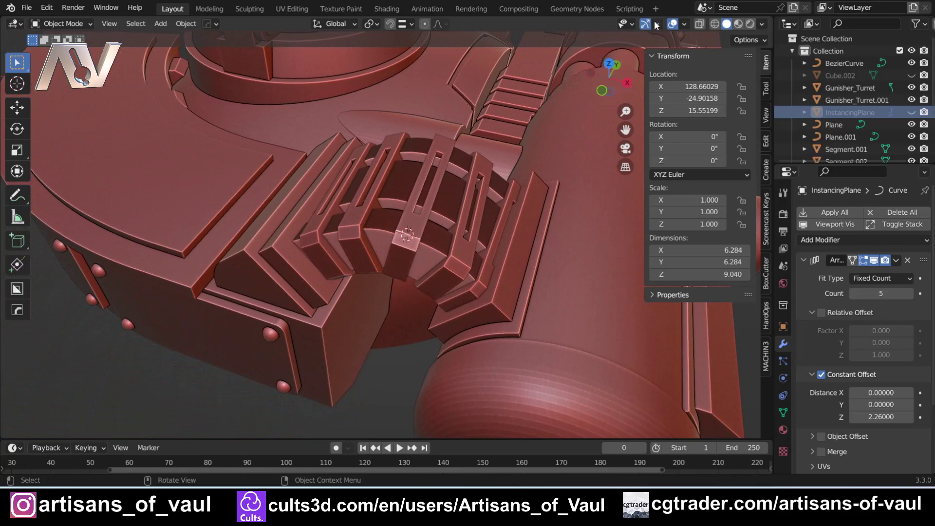
{"action": "middle_click_drag", "start_coordinate": [457, 250], "coordinate": [414, 269]}
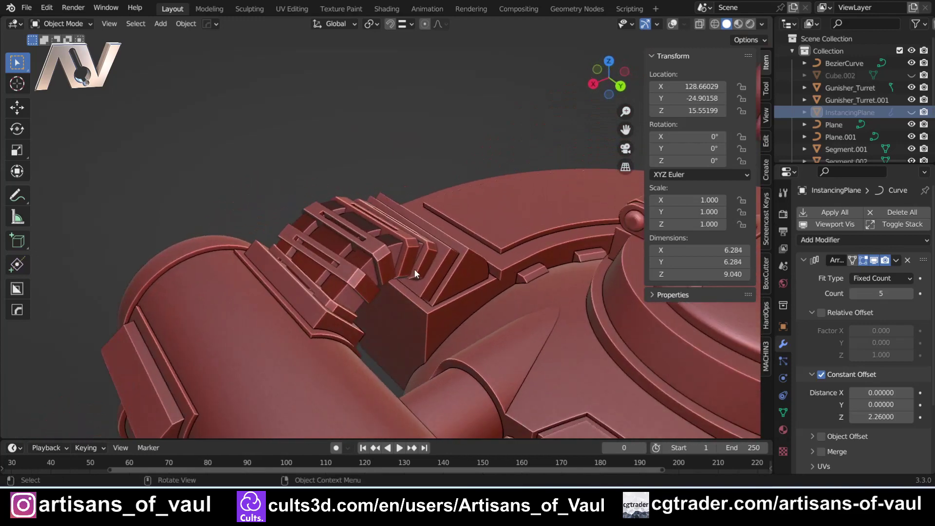
{"action": "middle_click_drag", "start_coordinate": [415, 270], "coordinate": [414, 326]}
{"action": "middle_click_drag", "start_coordinate": [302, 308], "coordinate": [444, 212]}
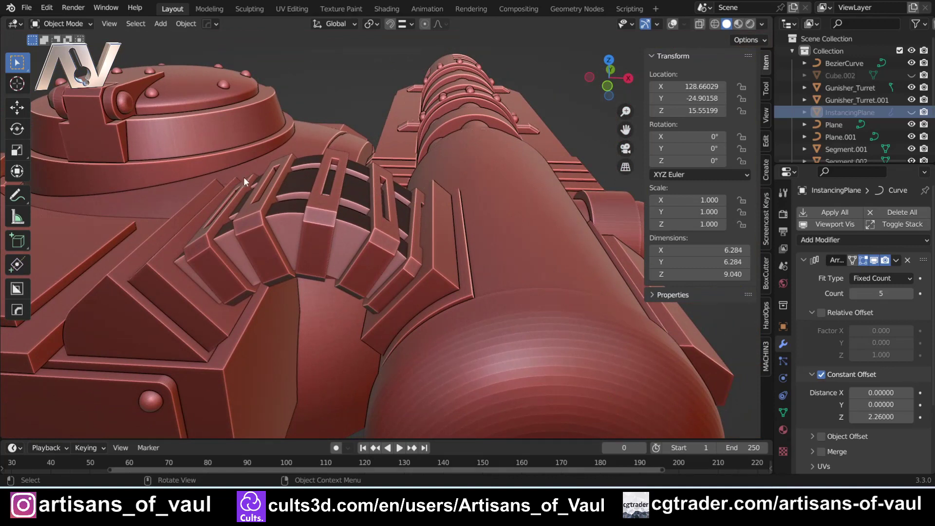
{"action": "middle_click_drag", "start_coordinate": [343, 184], "coordinate": [357, 196]}
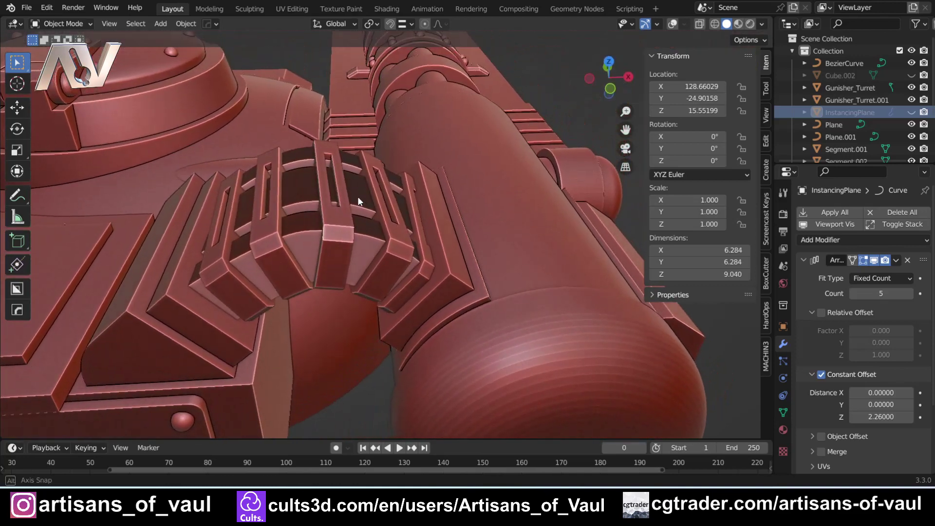